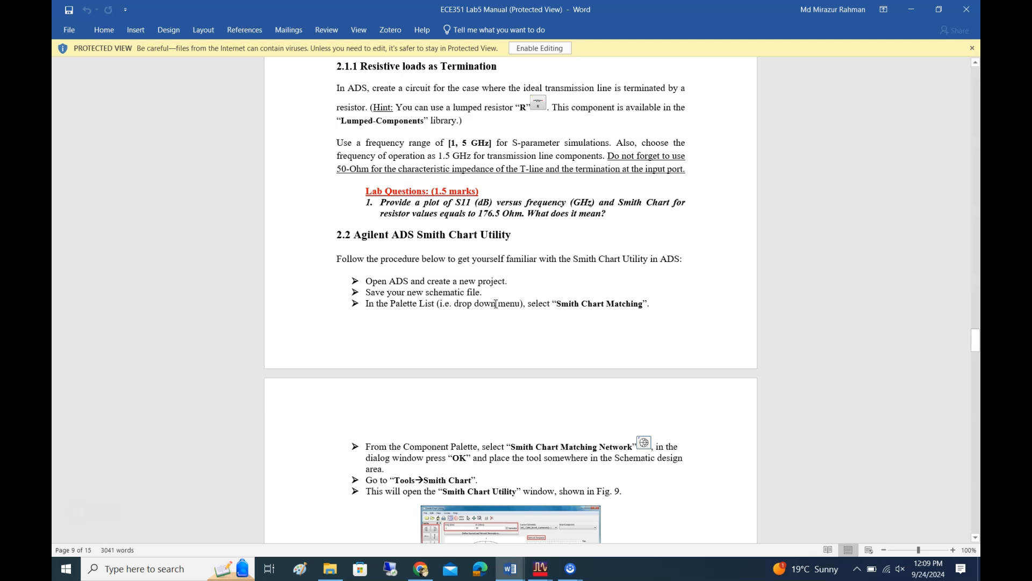
Read section 2.2 of the lab manual, covering the Agilent ADS Smith Chart Utility procedure
click(494, 307)
scroll(596, 288, down, 2)
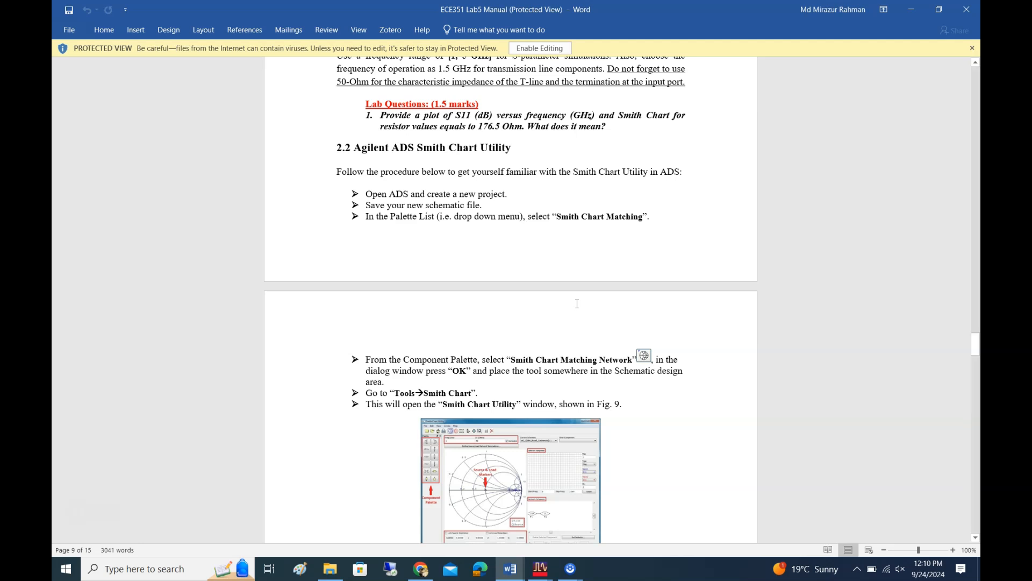
click(576, 306)
scroll(576, 307, down, 2)
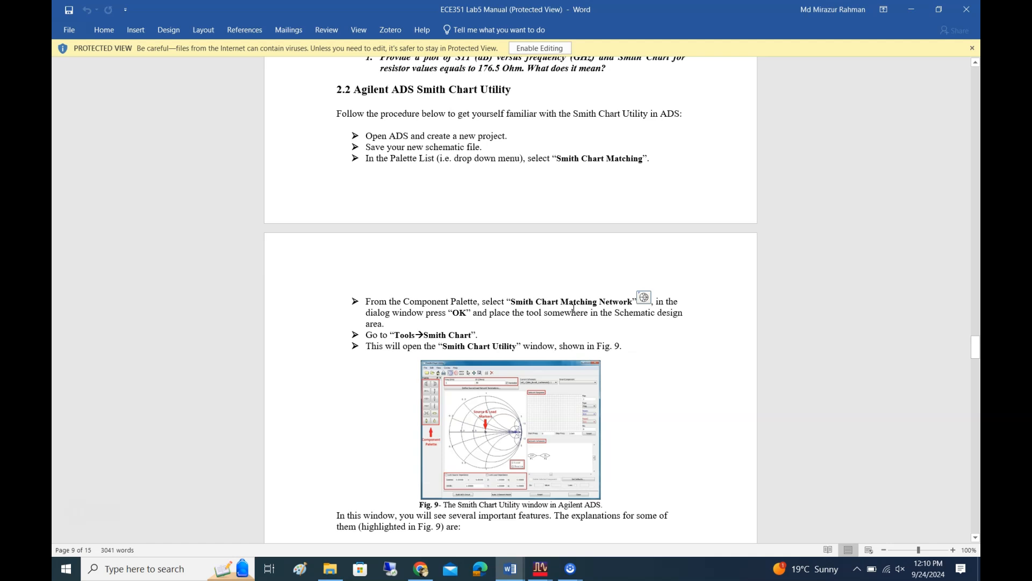
scroll(574, 307, down, 4)
click(568, 514)
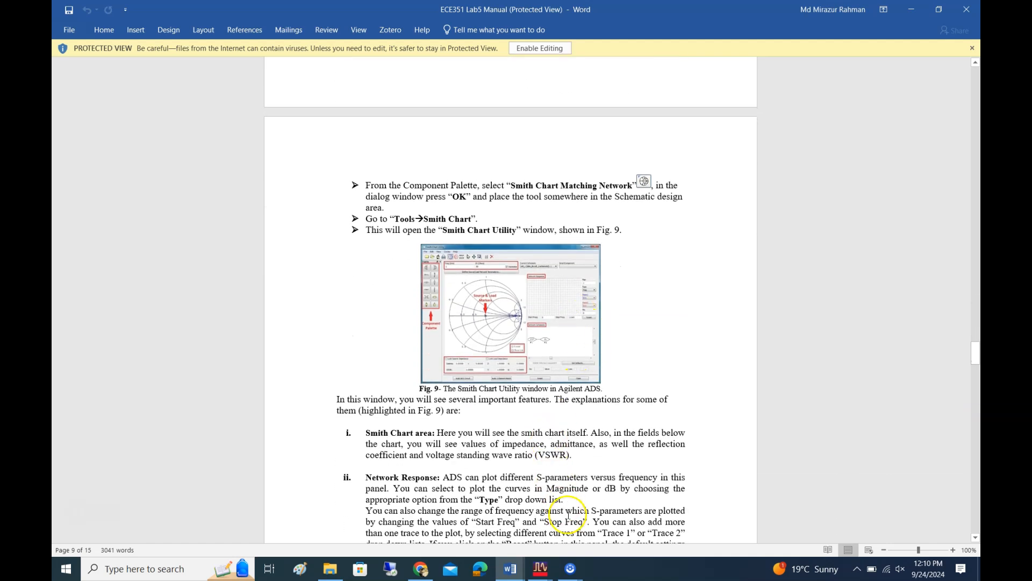
Switch to the ADS schematic and open the parts library selection for replacement
click(538, 570)
click(586, 517)
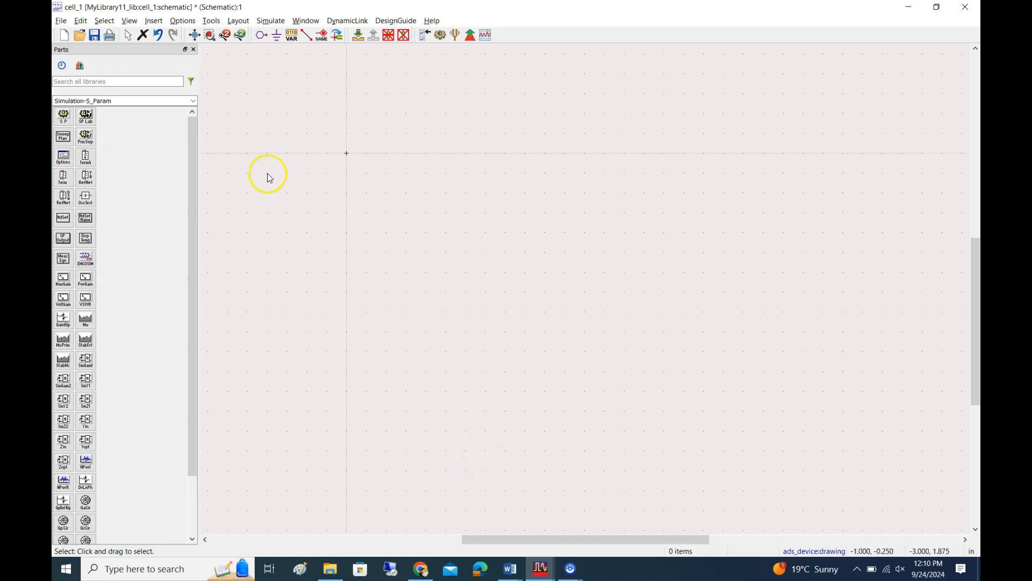
triple_click(166, 101)
click(193, 101)
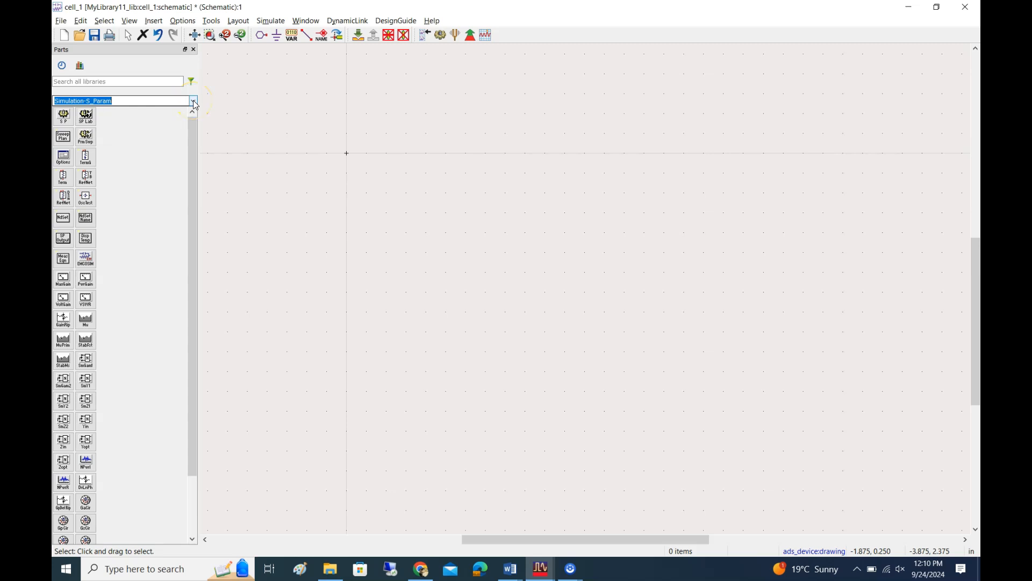
Switch back to the lab manual in Word and review the Smith Chart Matching instructions and the window feature descriptions
key(alt+Tab)
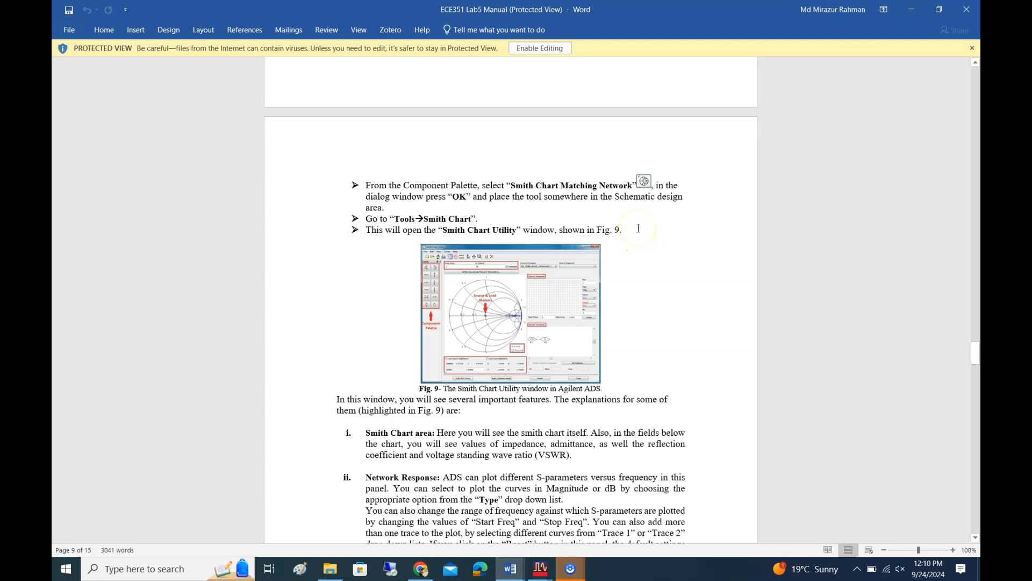
scroll(638, 228, down, 4)
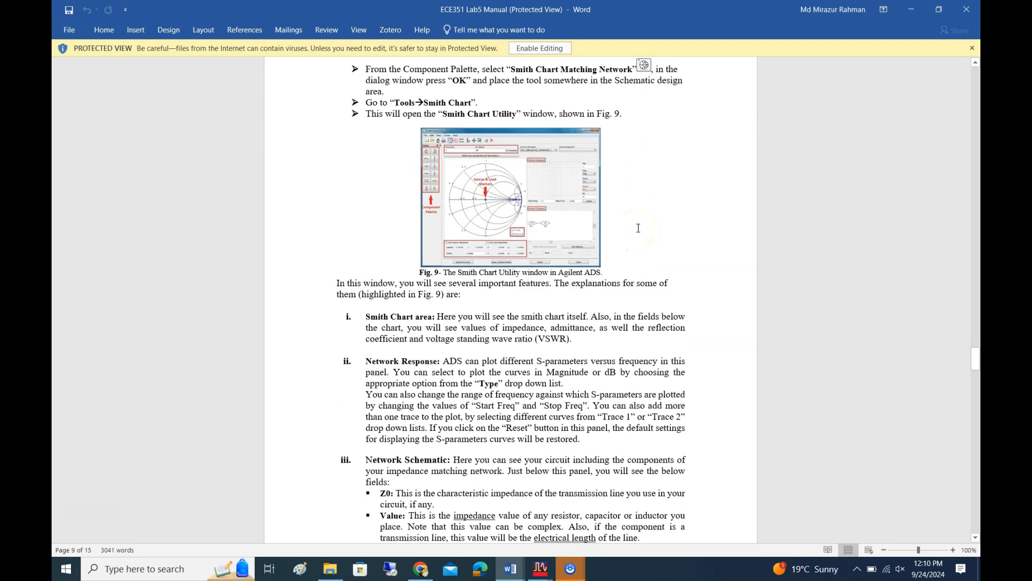
scroll(638, 227, up, 4)
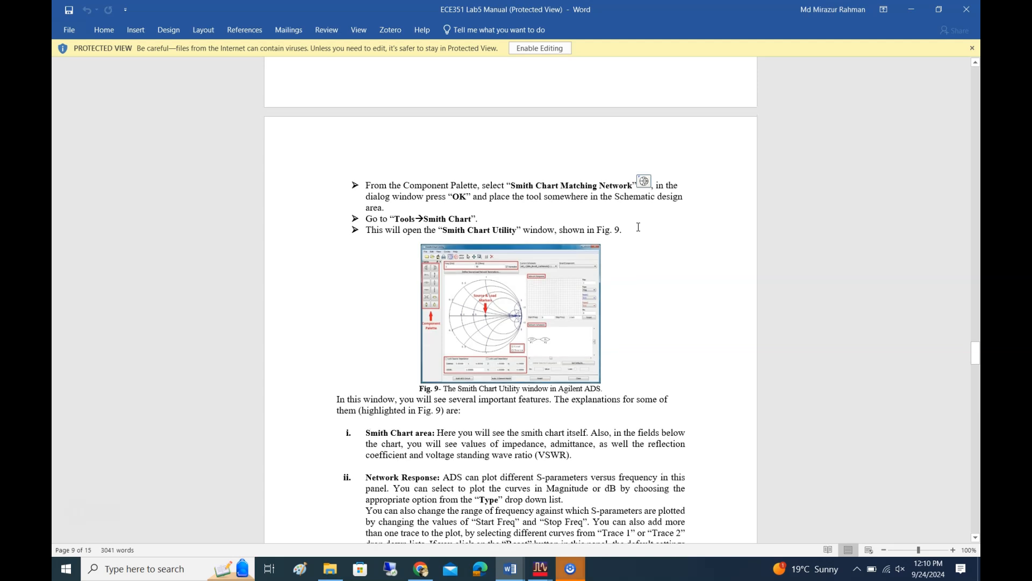
scroll(639, 225, down, 7)
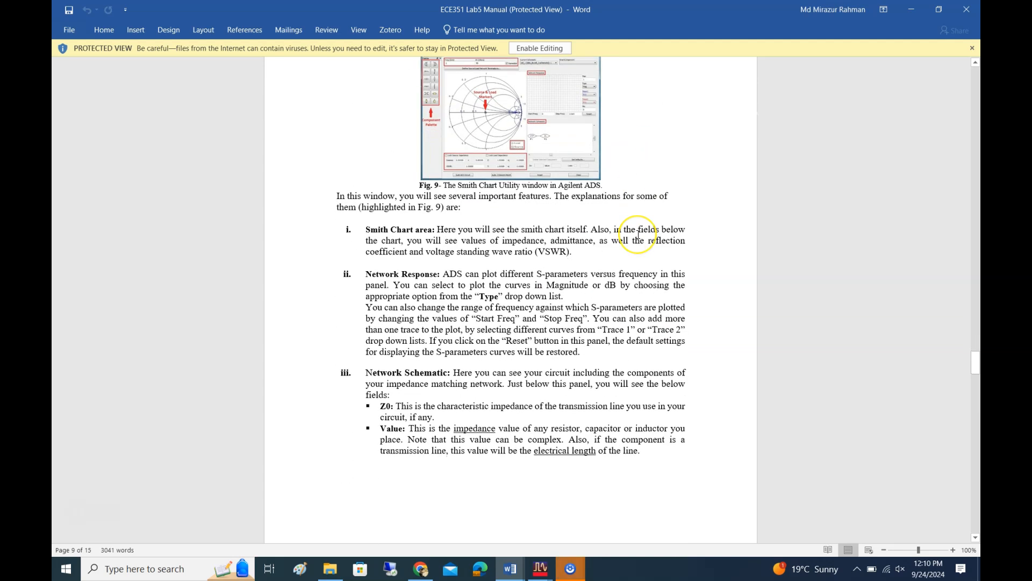
scroll(639, 230, up, 6)
scroll(638, 234, up, 6)
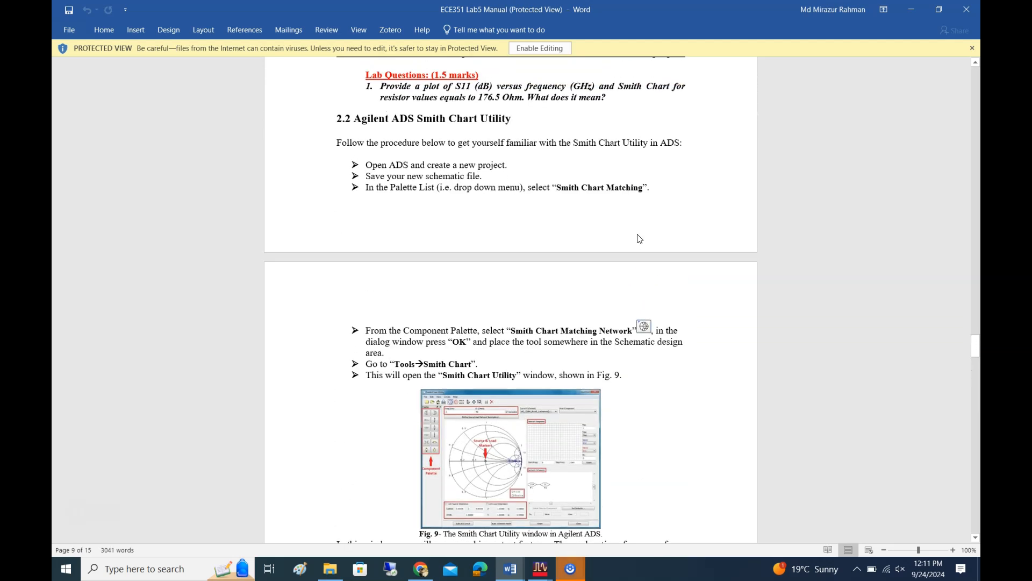
scroll(639, 238, down, 3)
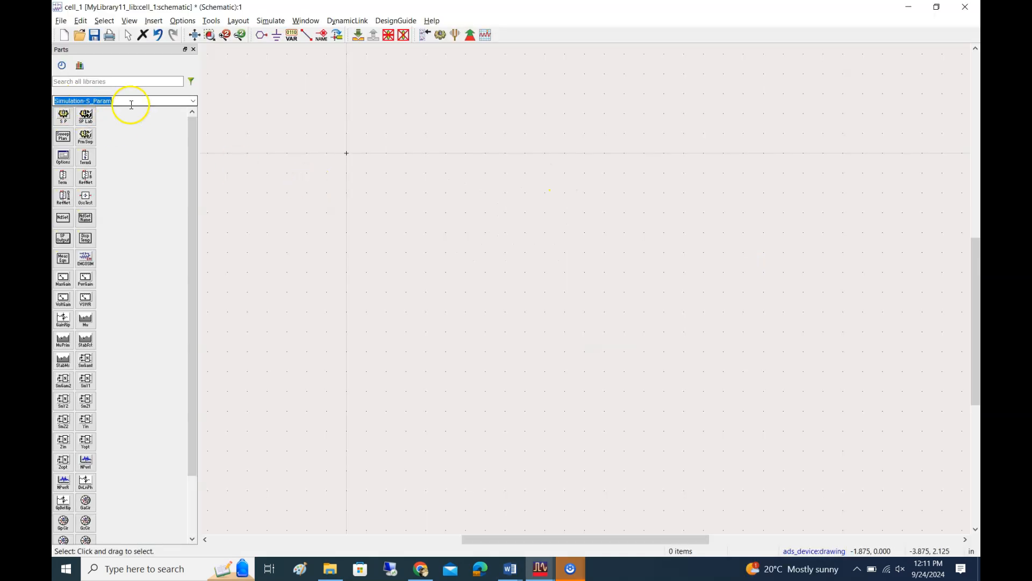
In the ADS schematic, load the Smith Chart Matching palette and place one Smith Chart Matching Network component in the empty design area
text(smit)
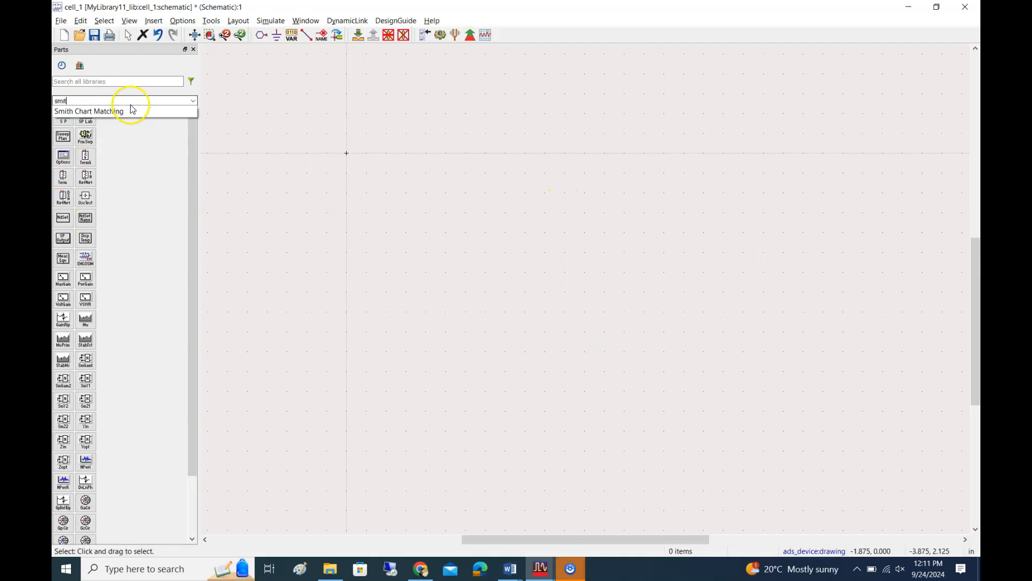
click(119, 111)
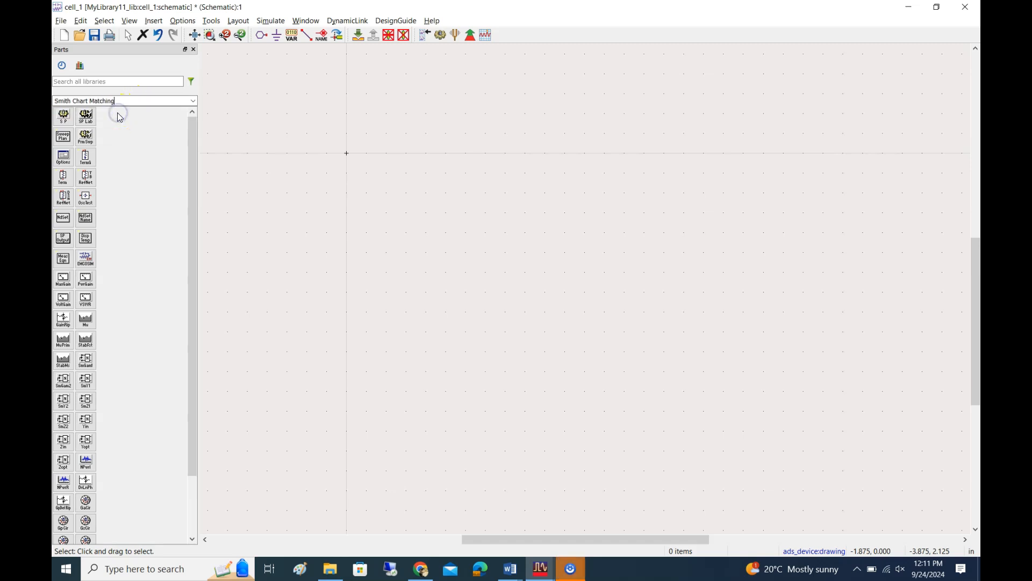
click(63, 116)
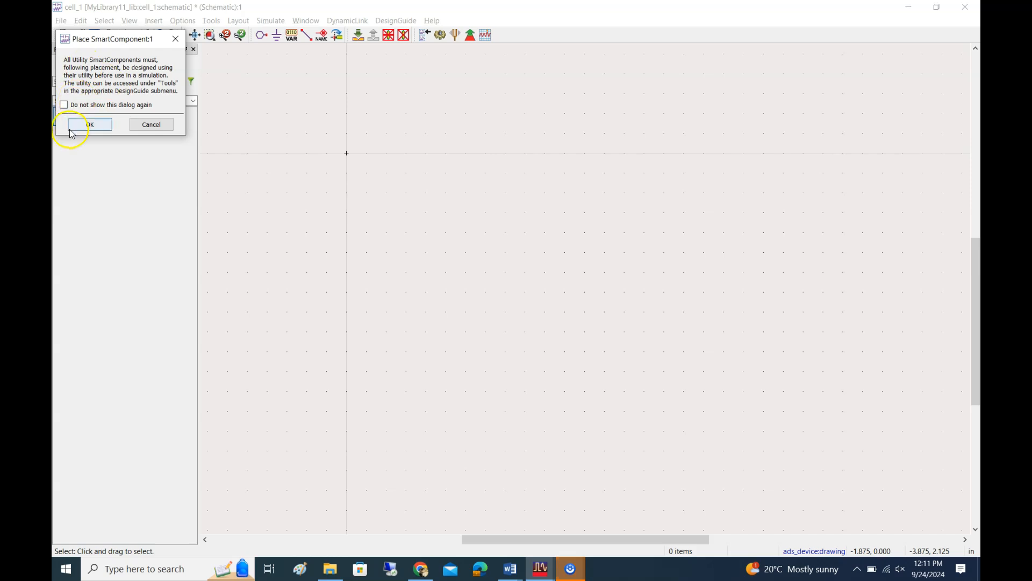
click(88, 124)
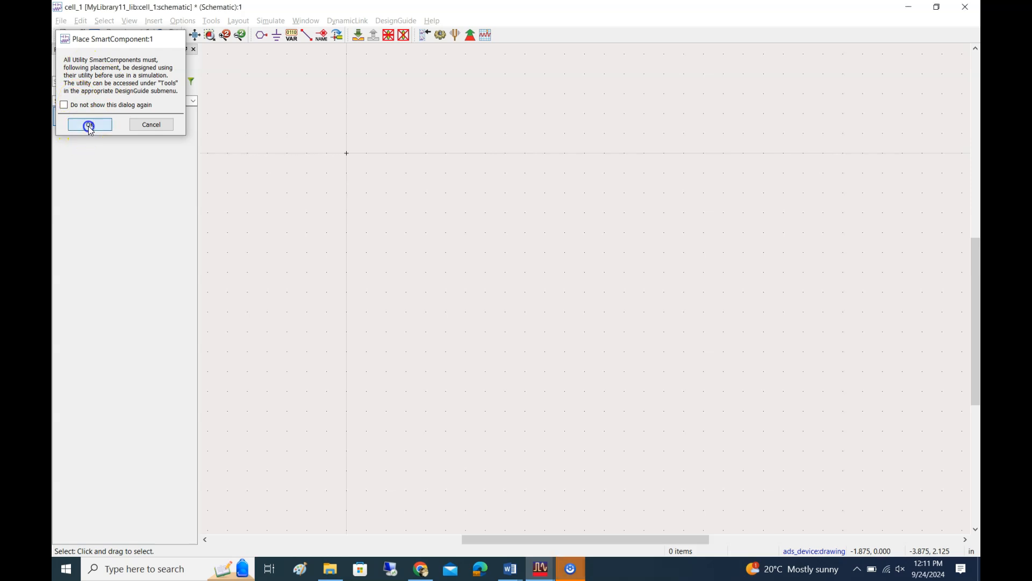
click(559, 193)
key(Escape)
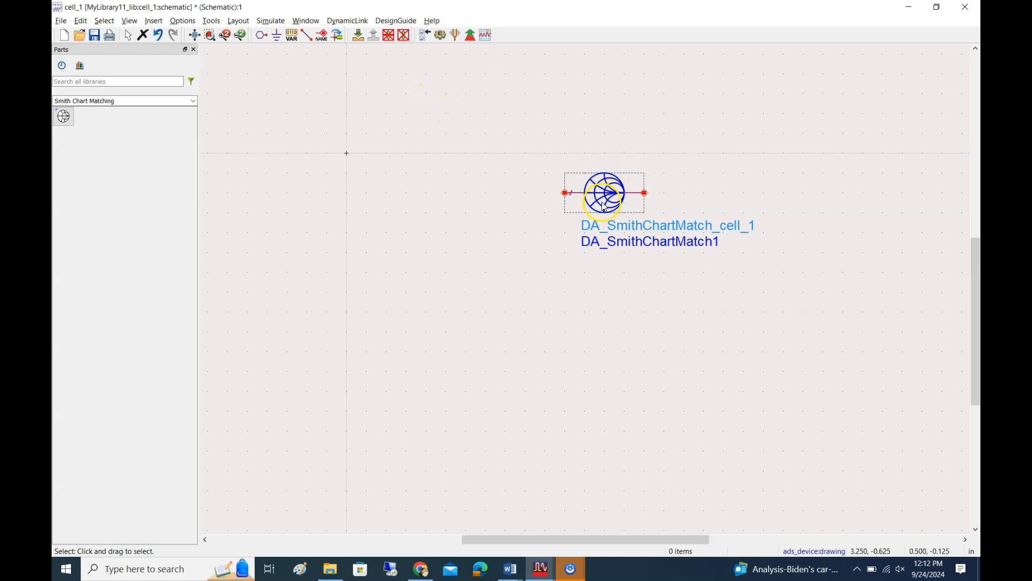
Open the Smith Chart utility and update the SmartComponent from the Smith Chart Utility
click(215, 24)
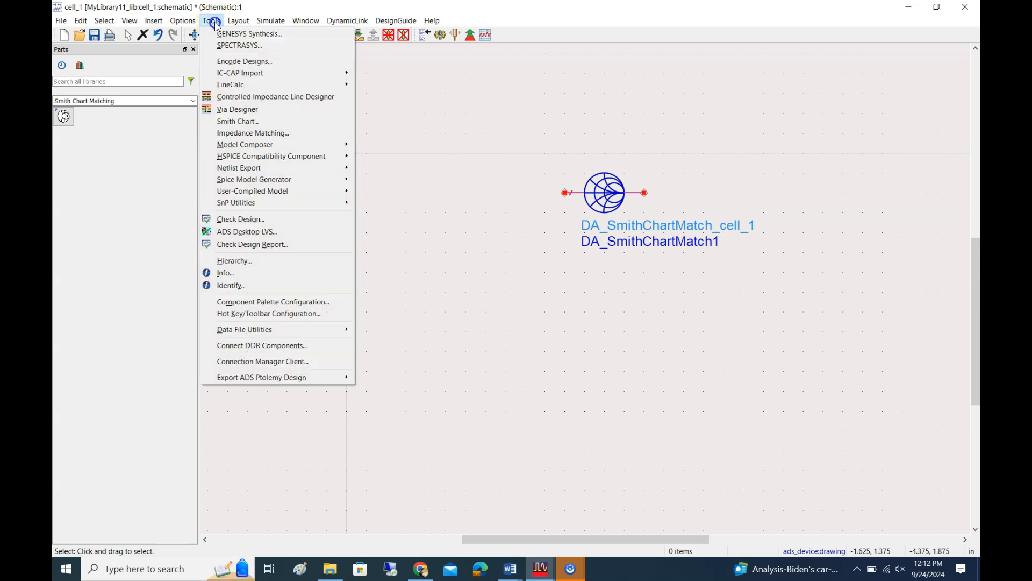
click(232, 124)
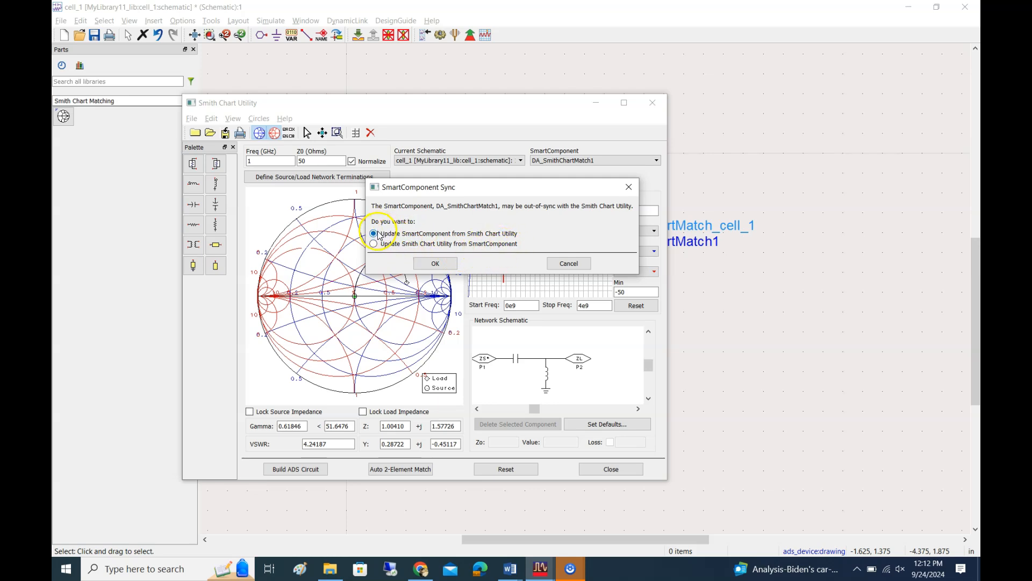
click(435, 265)
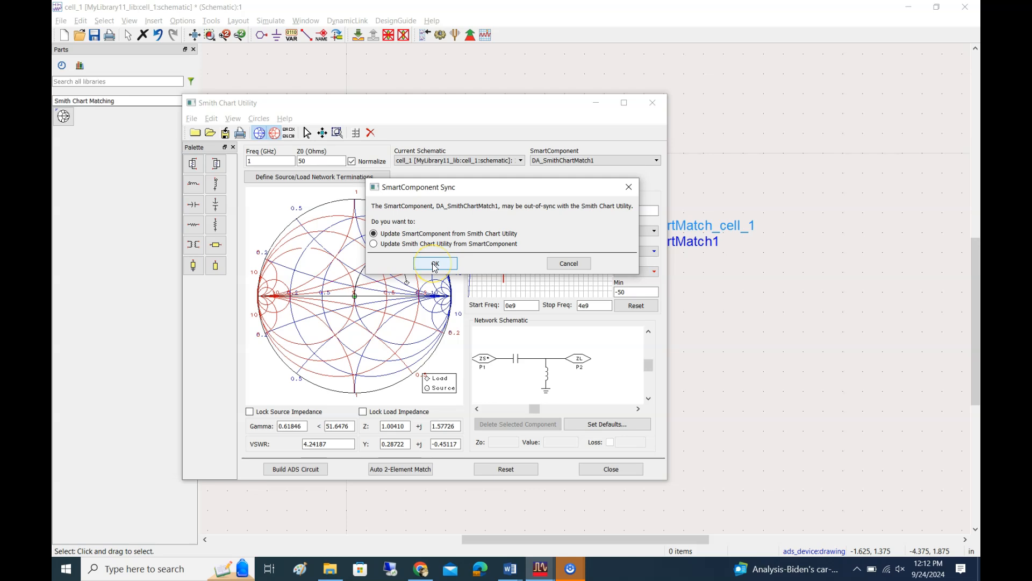
click(435, 265)
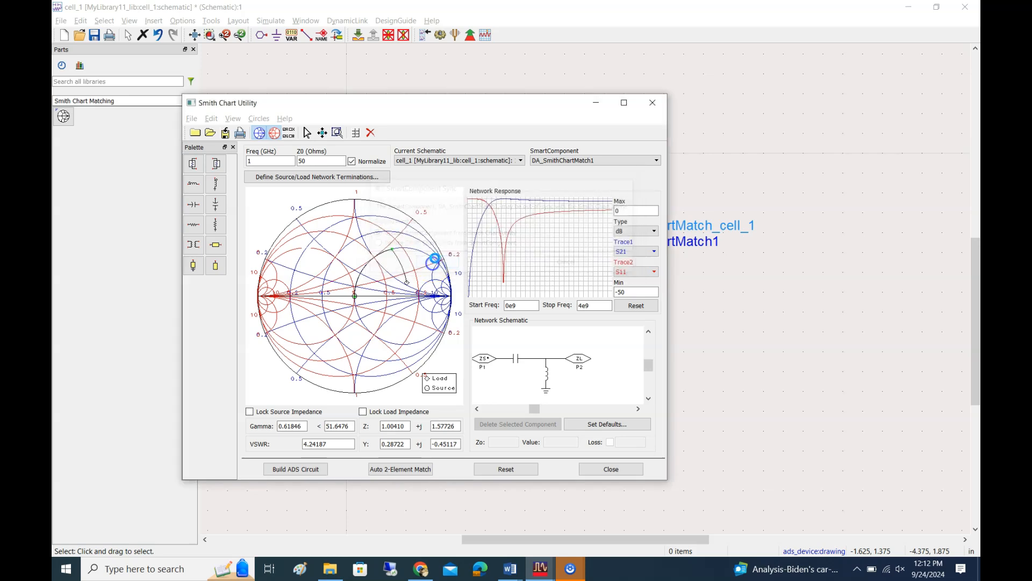
Delete the series capacitor and shunt inductor from the network schematic and reset the network response plot
click(517, 360)
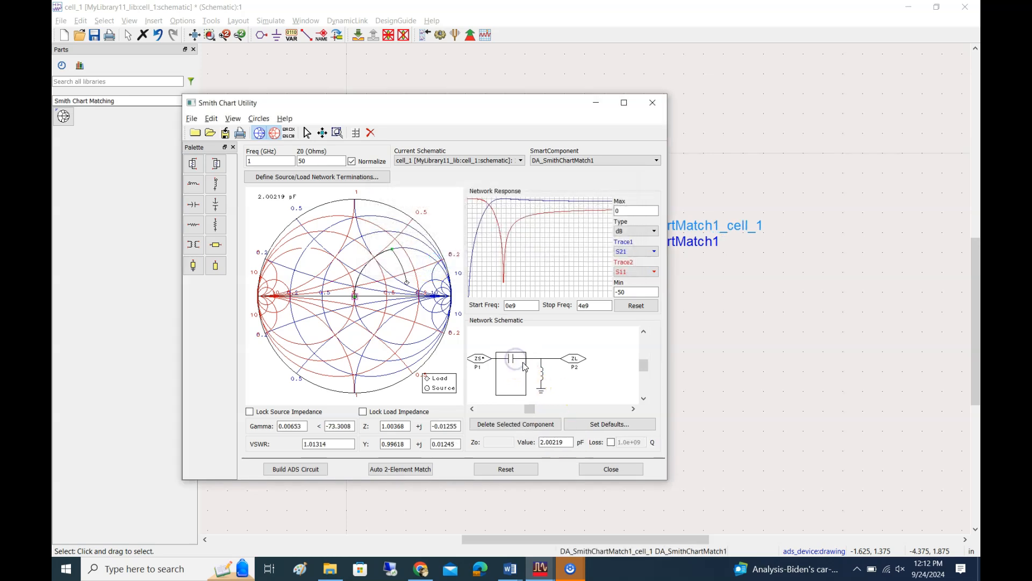
click(518, 424)
click(523, 396)
click(517, 424)
click(624, 306)
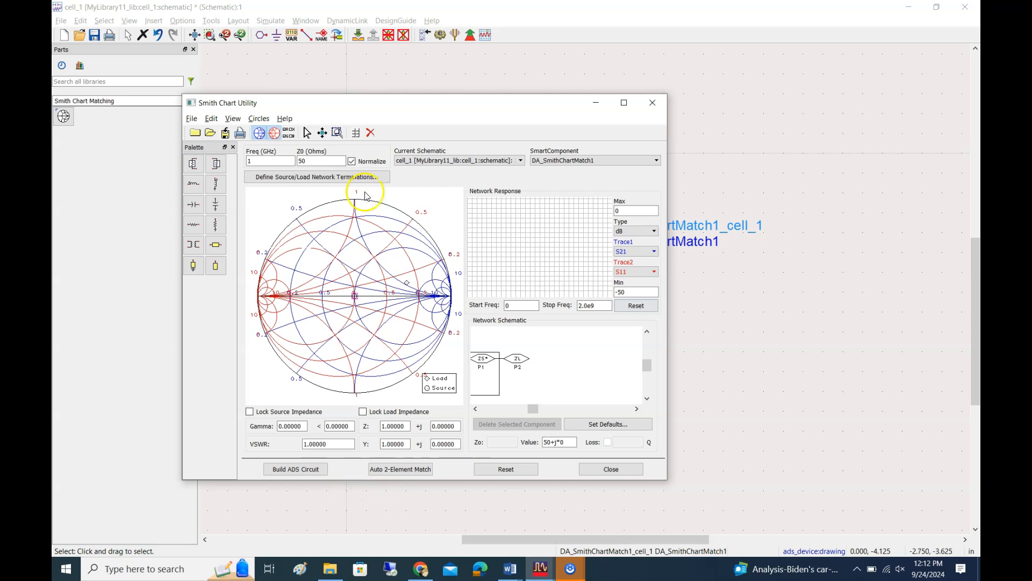
drag(404, 106, 446, 95)
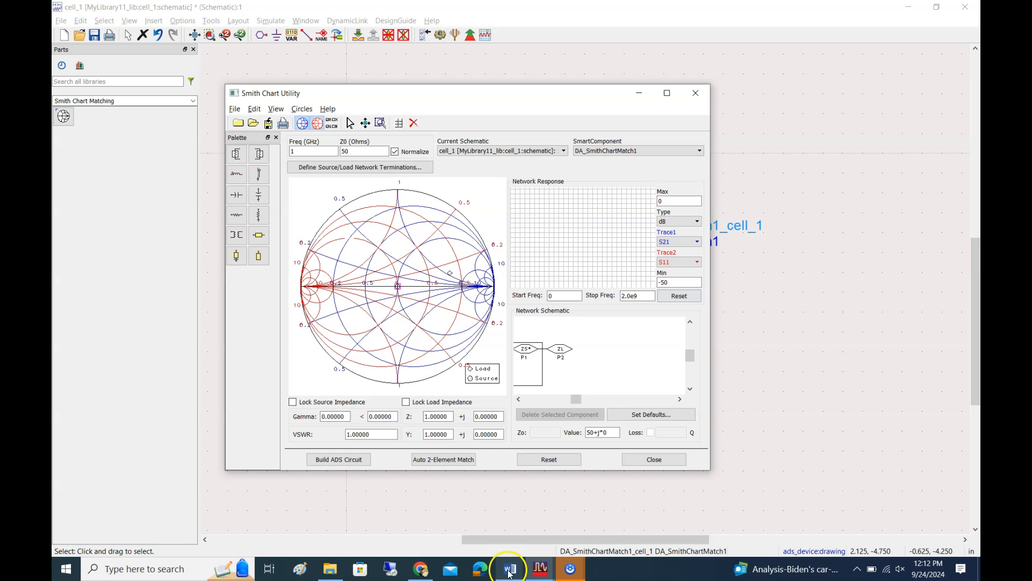
Switch to the ECE351 Lab5 Manual in Word and examine the enlarged Fig. 9 of the Smith Chart Utility window
mouse_move(510, 574)
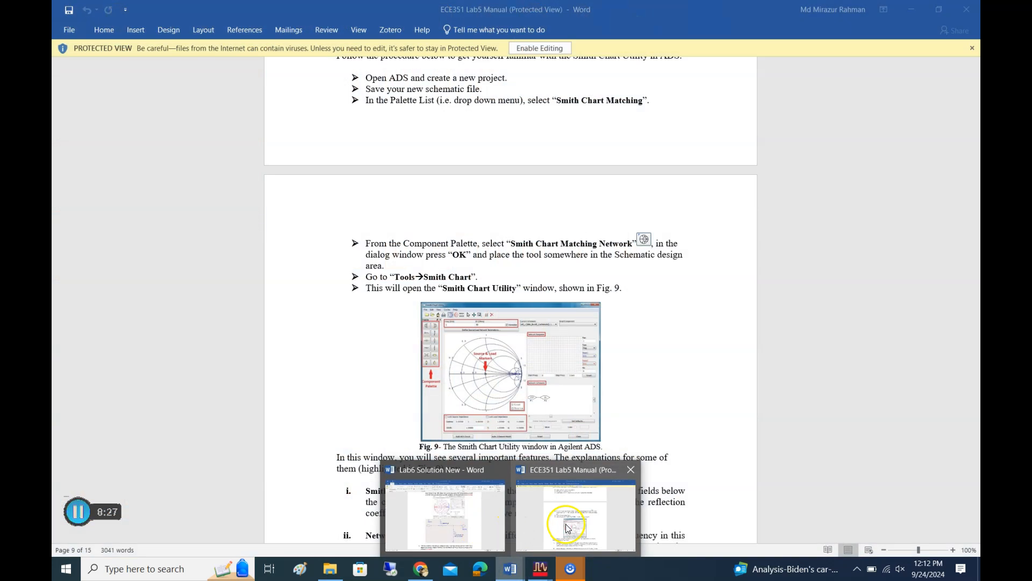
click(567, 528)
scroll(624, 279, down, 5)
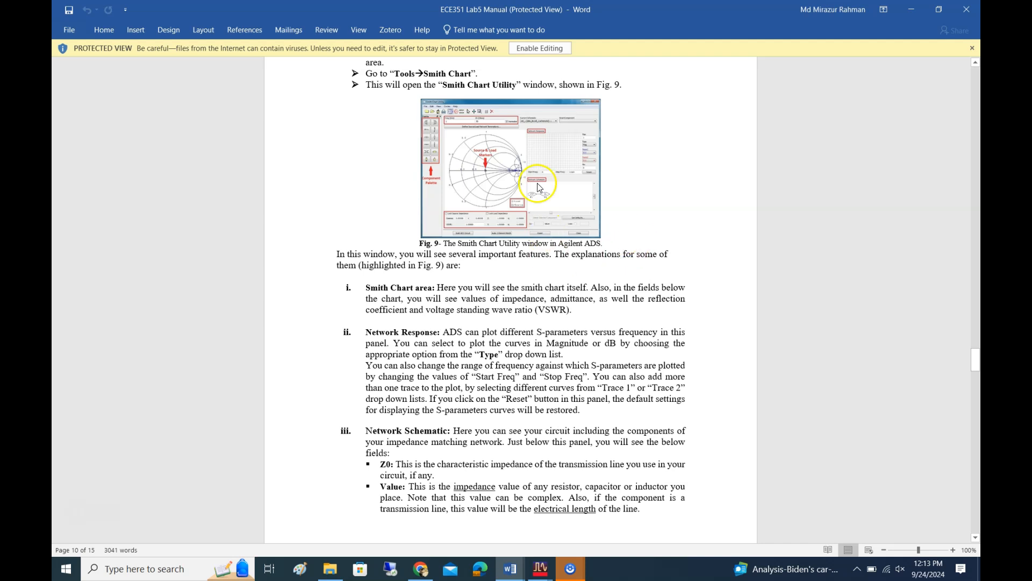
ctrl+scroll(573, 76, up, 4)
ctrl+scroll(573, 76, up, 4)
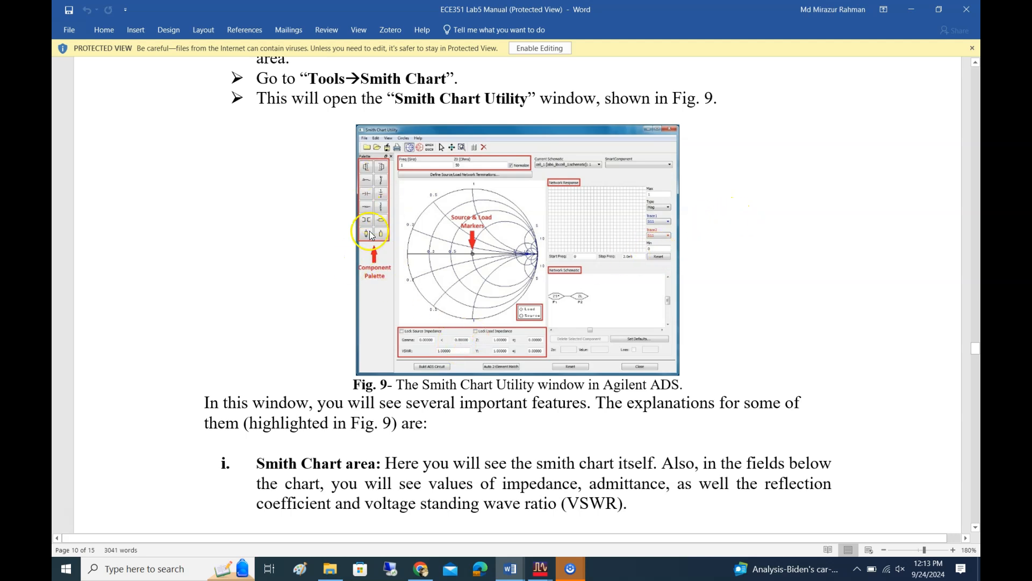
Return to the Smith Chart Utility and review its frequency, Z0, normalization and response range settings
key(alt+Tab)
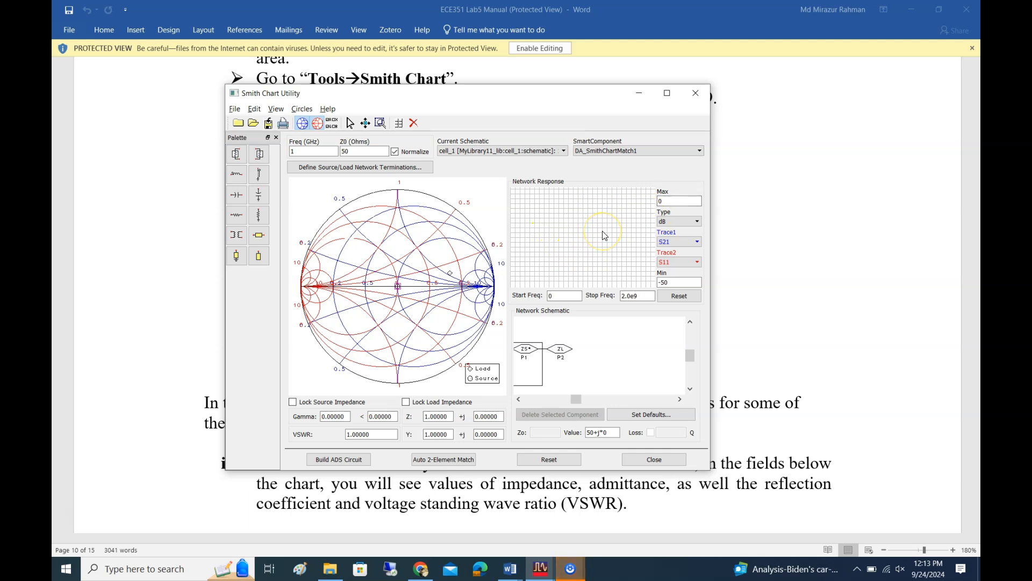
click(571, 299)
click(314, 186)
click(414, 153)
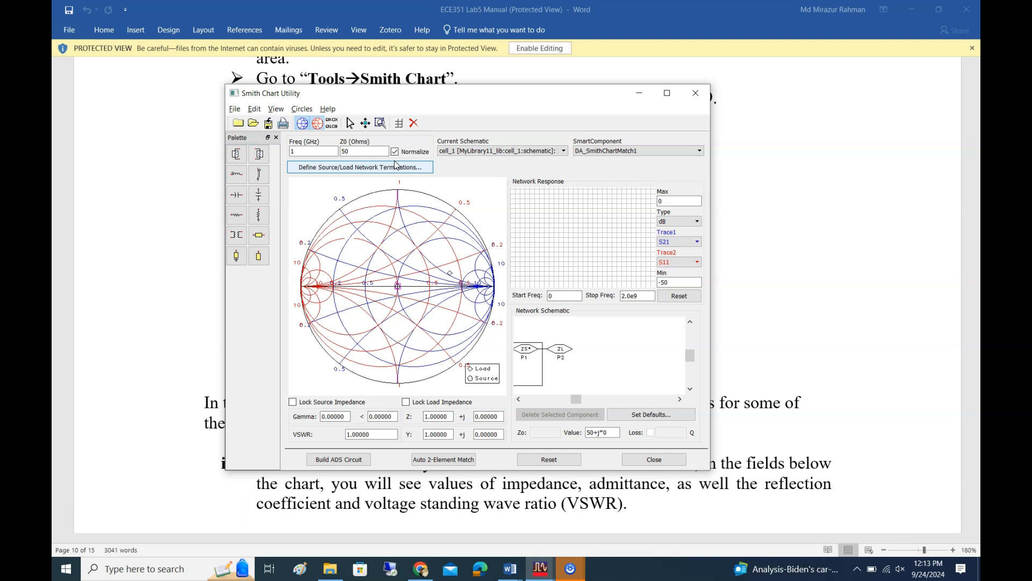
click(425, 137)
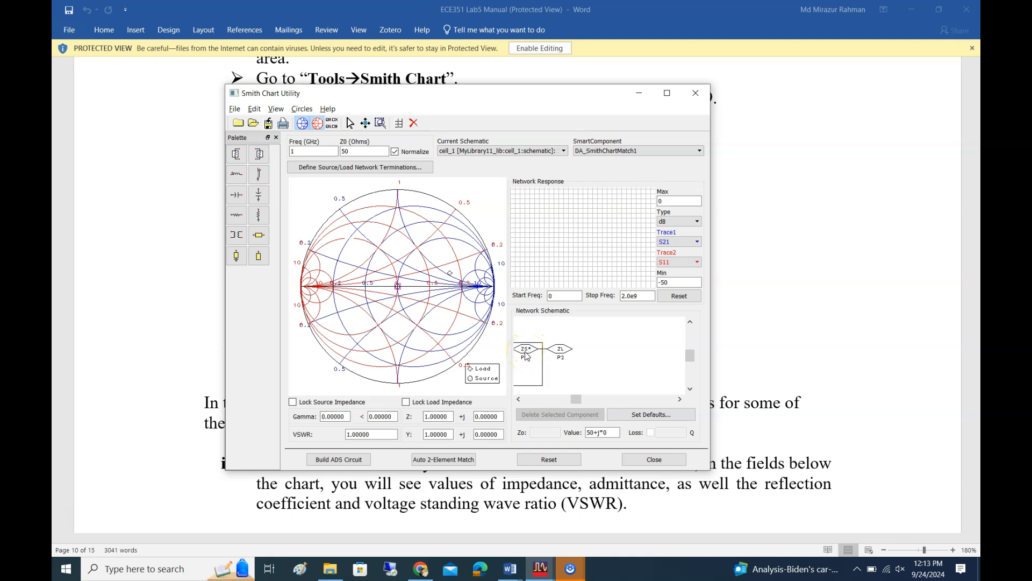
Check the source impedance ZS in the network schematic and set the load impedance ZL to 50 ohms
mouse_move(576, 401)
mouse_down()
mouse_move(549, 400)
mouse_move(558, 401)
mouse_up()
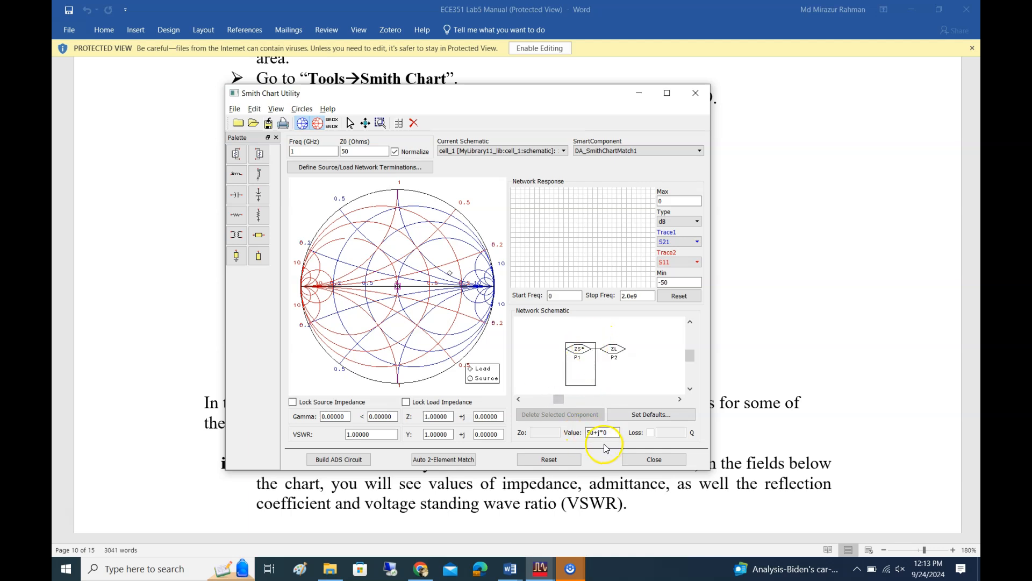
click(616, 350)
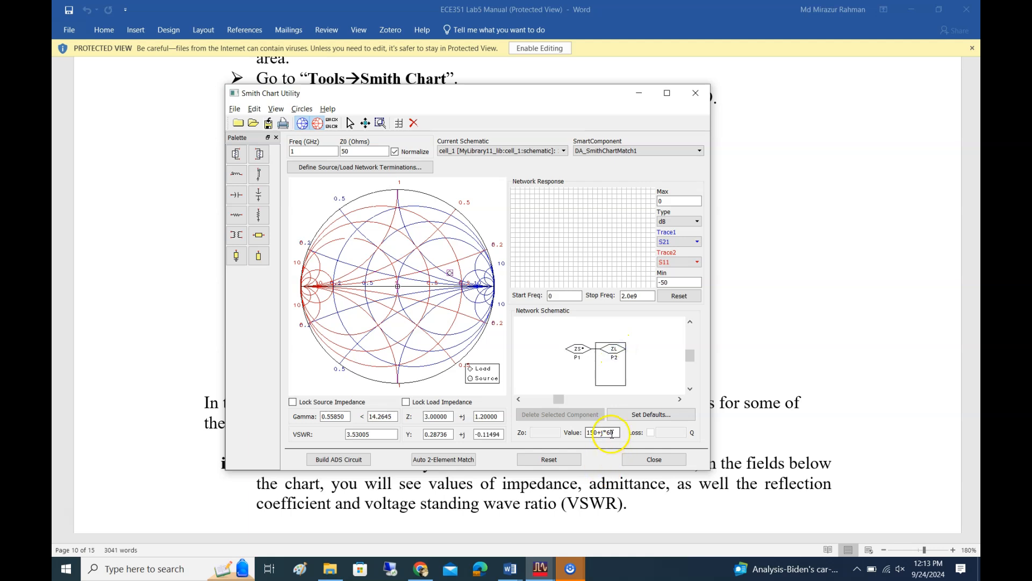
drag(614, 434, 589, 433)
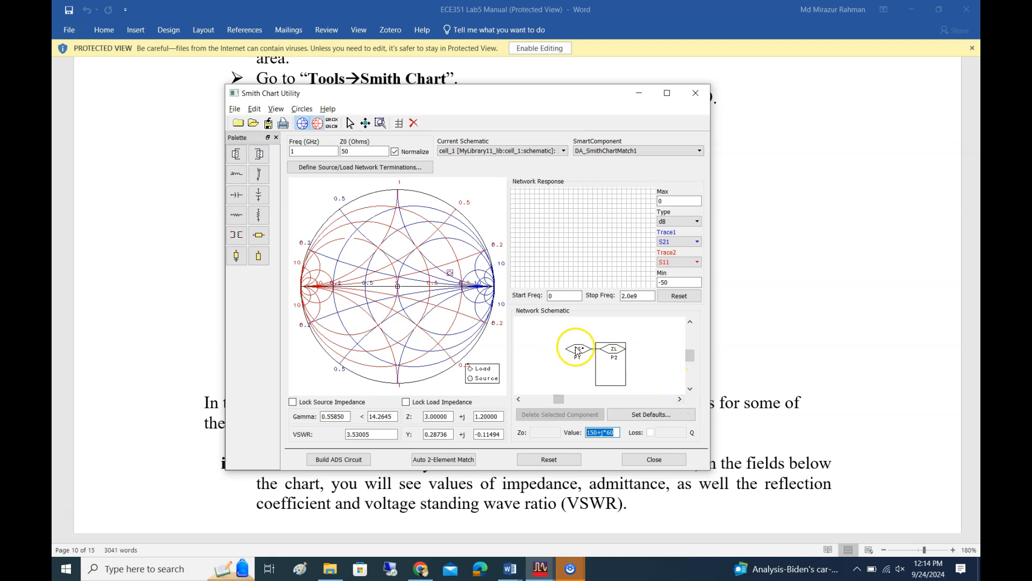
click(579, 348)
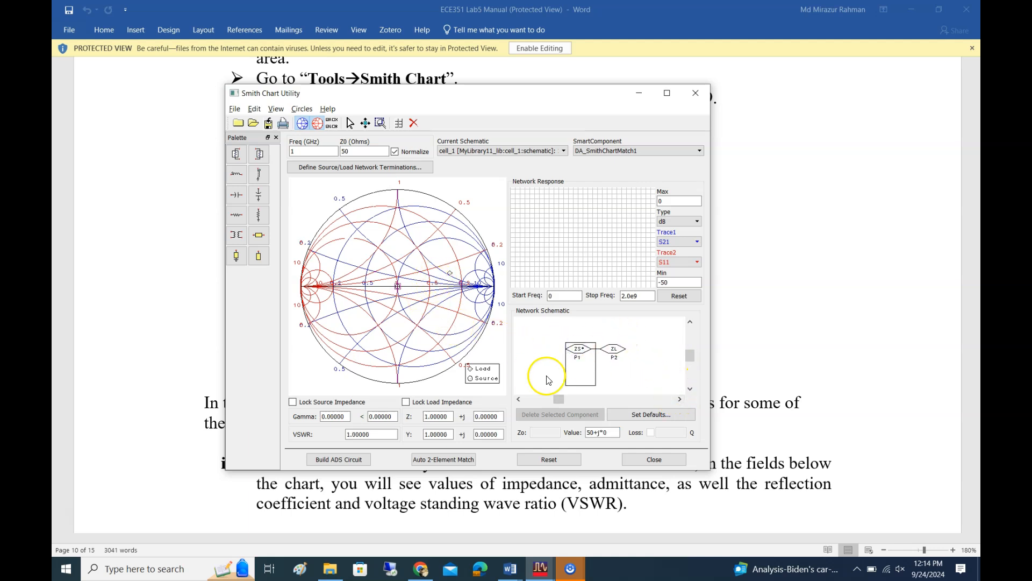
click(613, 355)
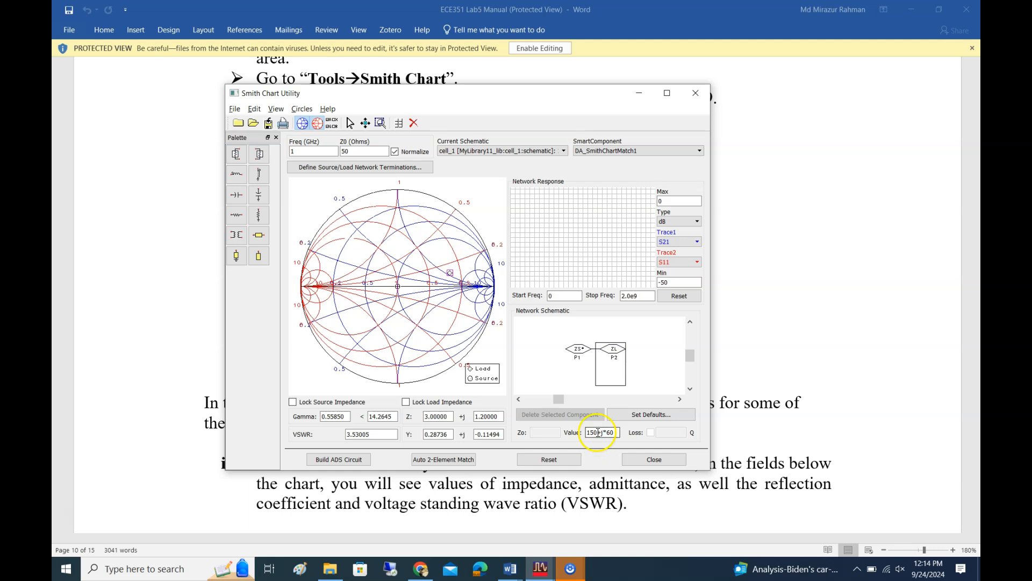
text(50)
click(643, 366)
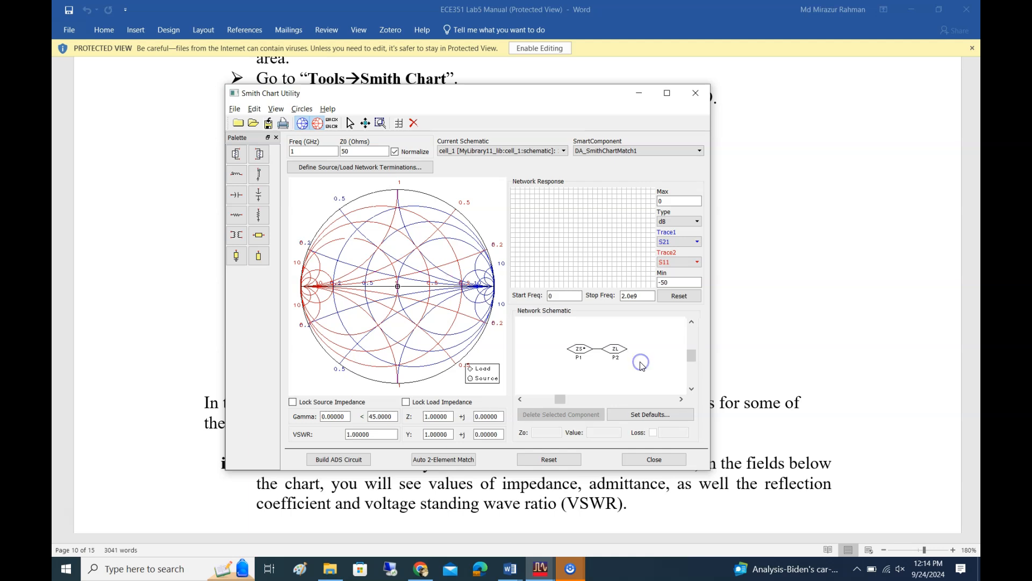
Switch back to the ECE351 Lab5 Manual in Word
click(506, 570)
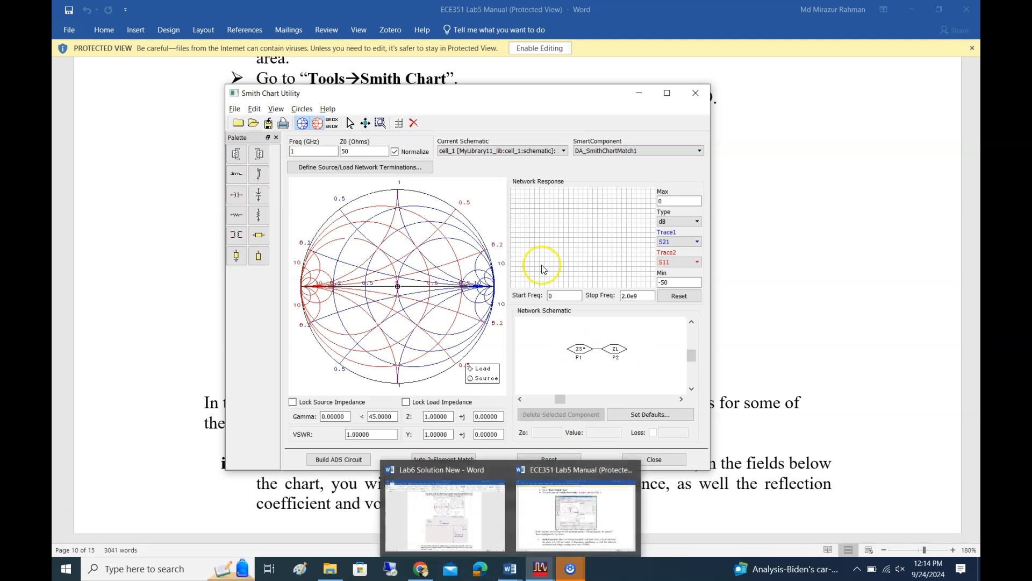
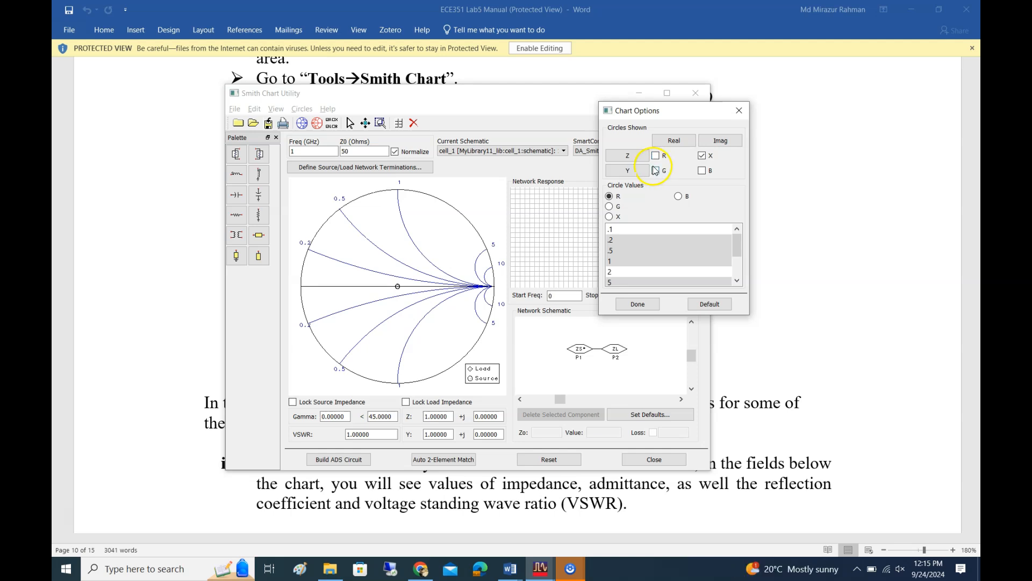
Show the R, G and B circles along with the X circles on the Smith chart and accept the chart options
click(655, 156)
click(656, 171)
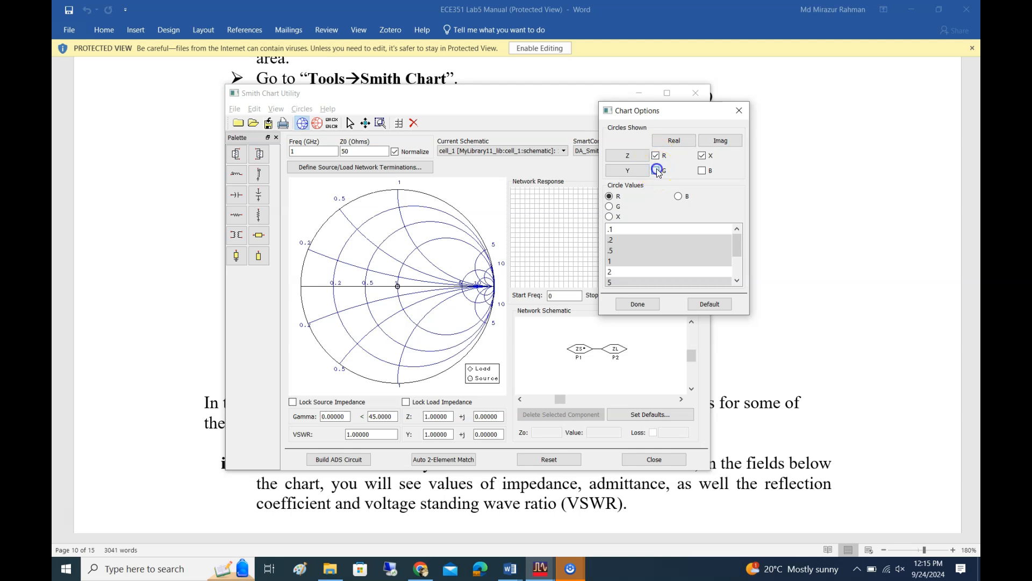
click(702, 171)
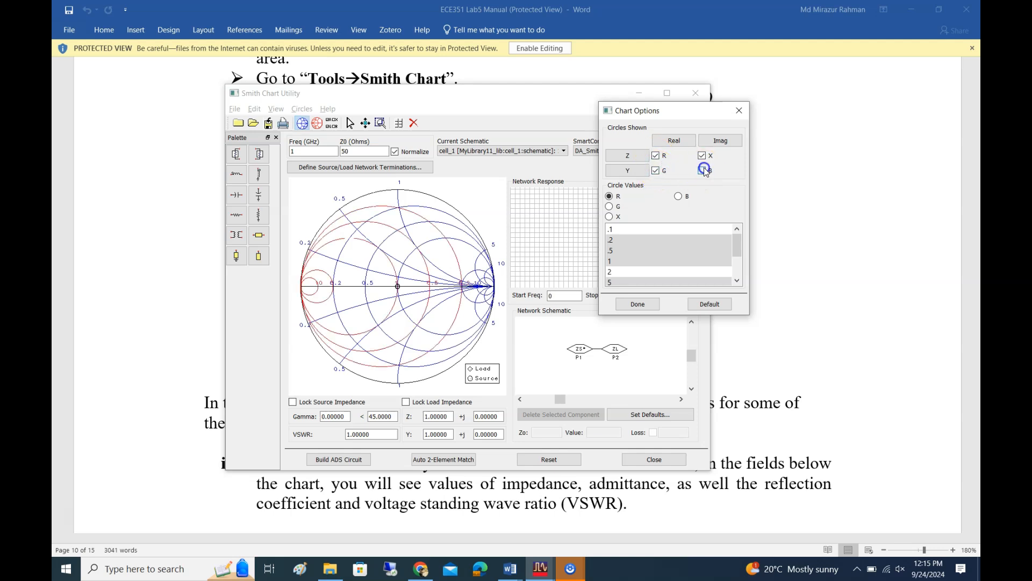
click(636, 304)
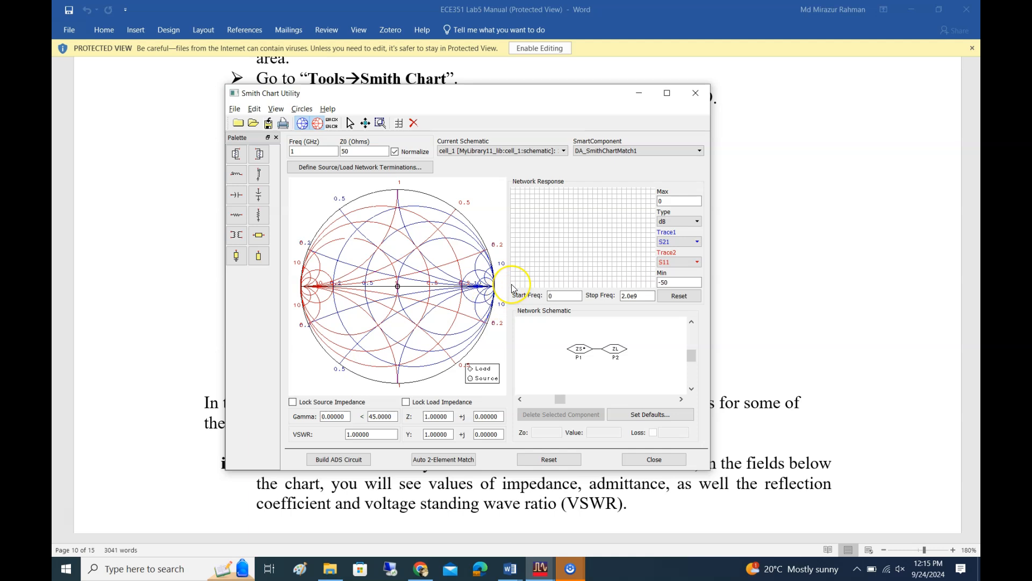
Switch to the ECE351 Lab5 Manual in Word and read the Network Response and Network Schematic explanations
click(510, 571)
click(580, 537)
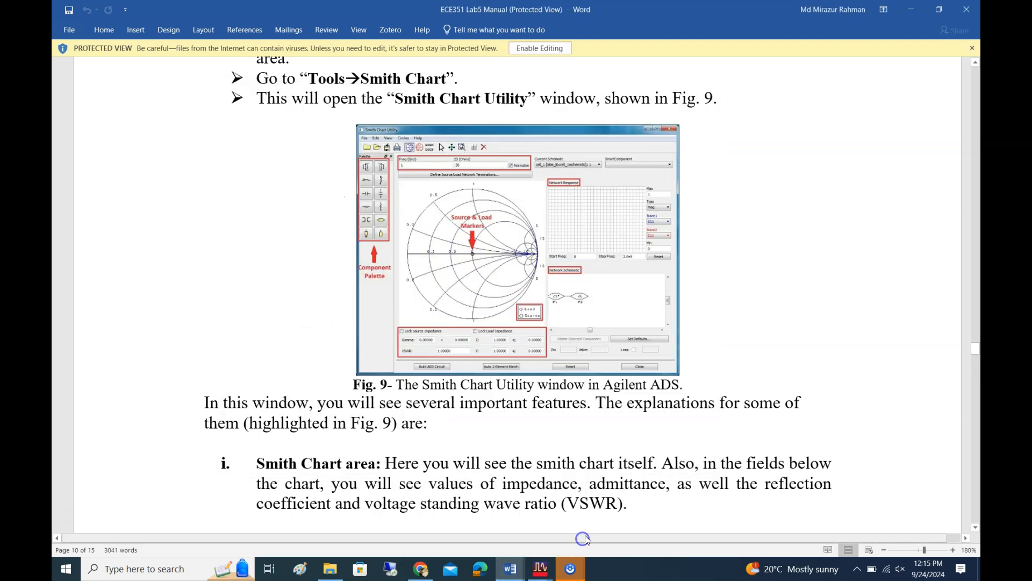
scroll(712, 195, down, 2)
scroll(711, 195, down, 1)
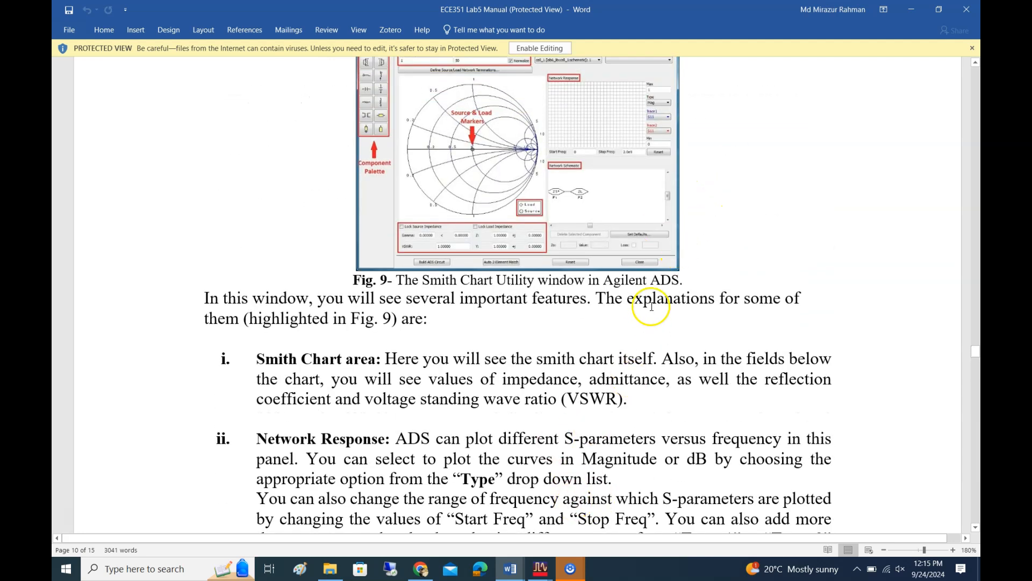
scroll(651, 307, down, 5)
scroll(652, 304, down, 6)
scroll(650, 307, up, 5)
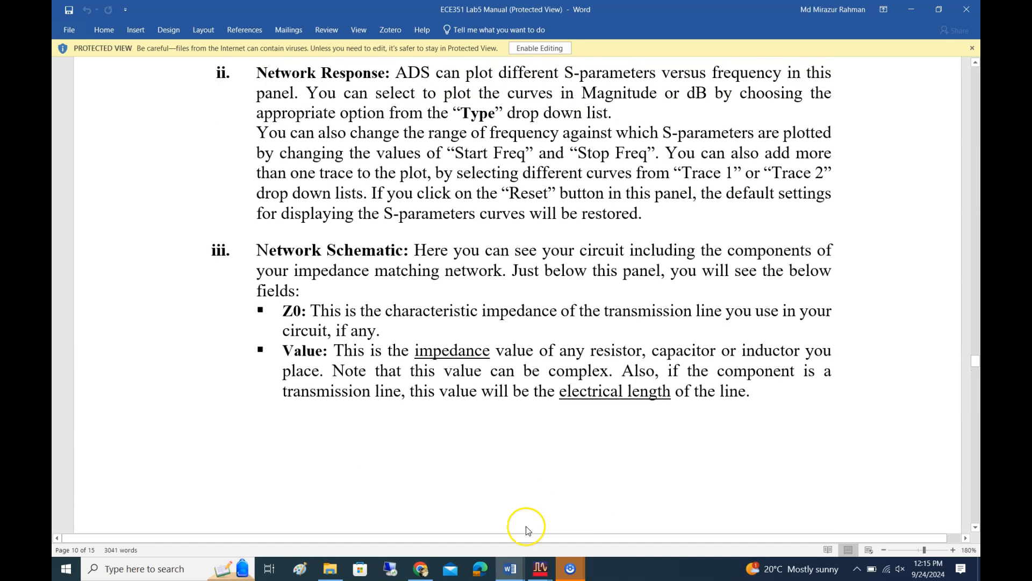
Return to the Smith Chart Utility, check the ZL and ZS values in the network schematic, and lock the source impedance
mouse_move(538, 569)
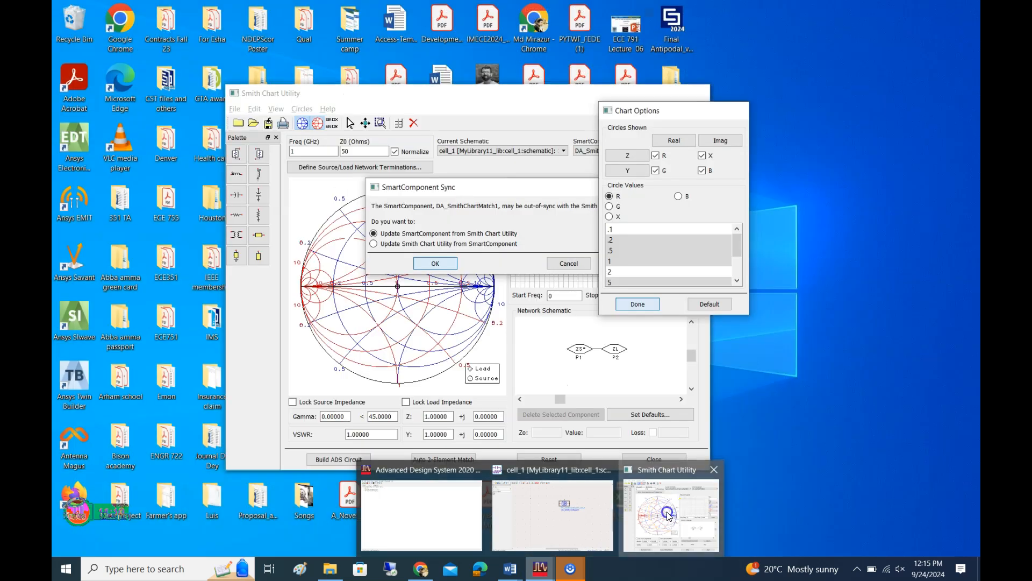
click(667, 510)
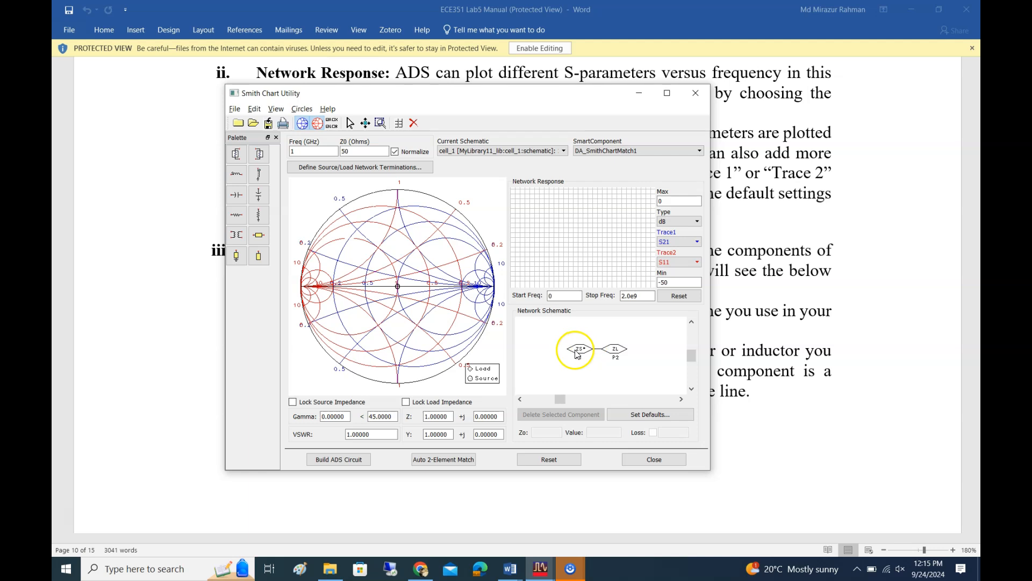
click(616, 349)
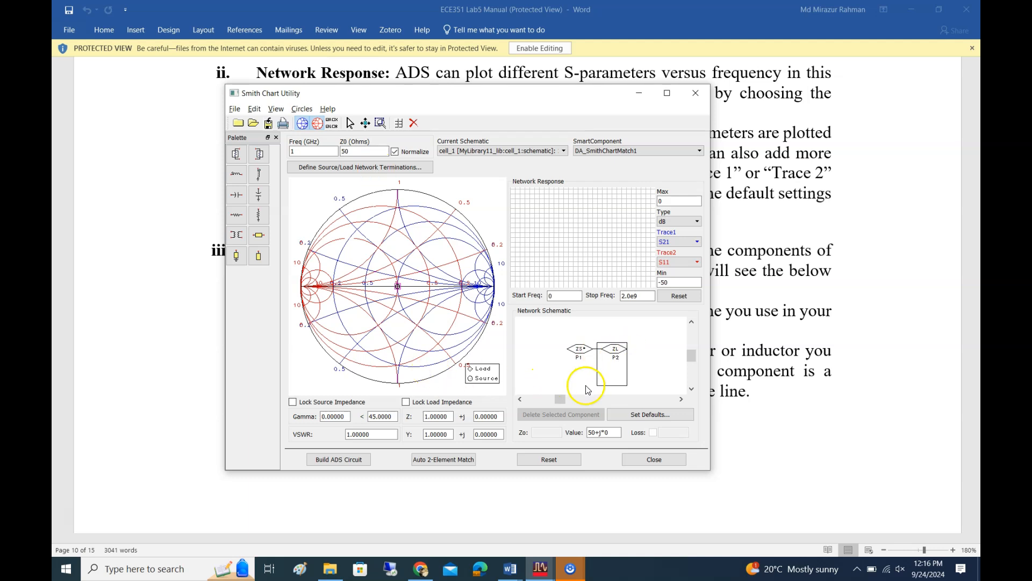
click(579, 351)
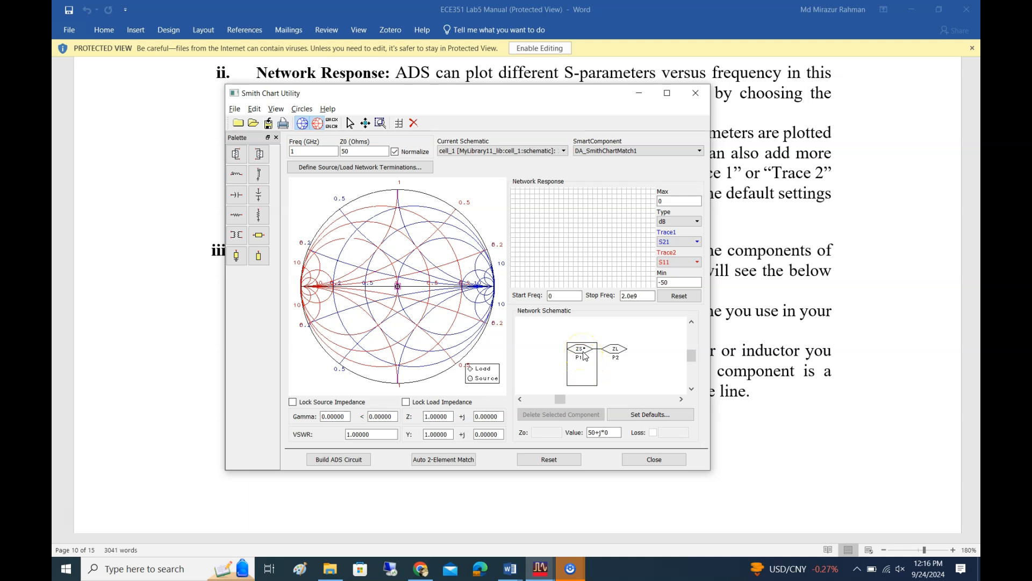
click(292, 403)
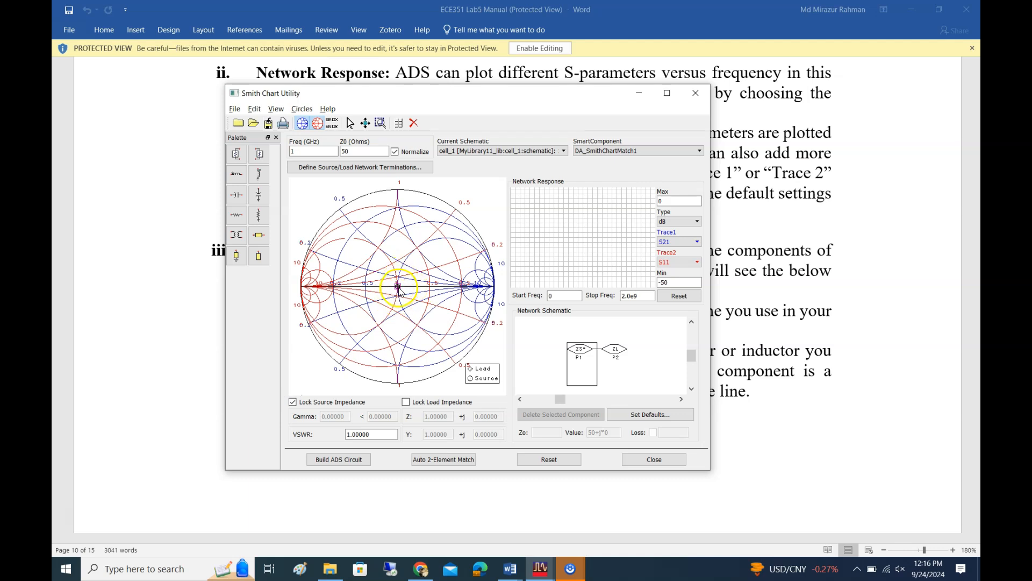
Move the load marker to a normalized impedance of about 2.23+j1.70 and try to move the locked source marker
drag(399, 287, 448, 264)
click(605, 433)
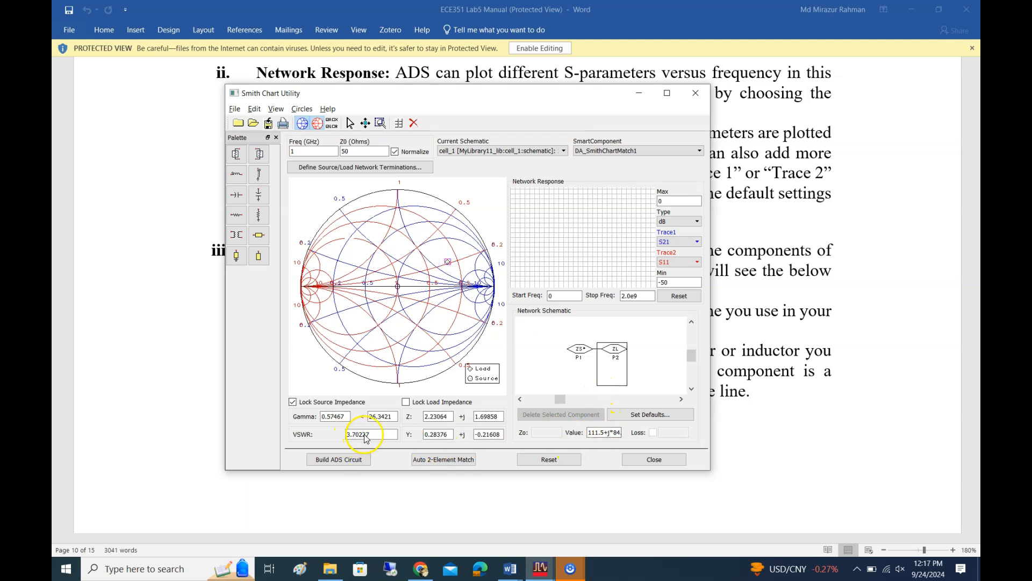
click(398, 287)
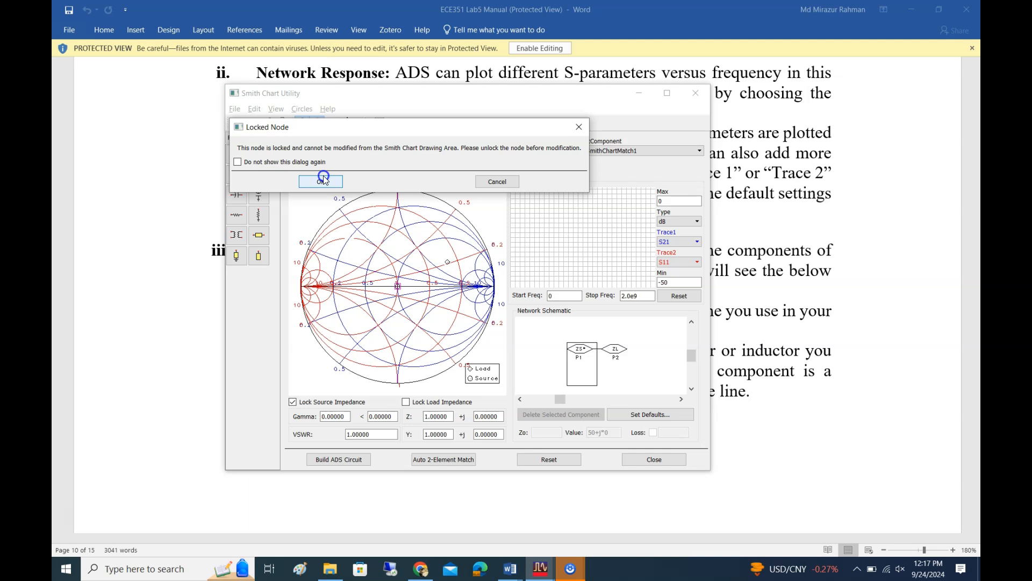
click(493, 182)
Reposition the load marker on the Smith chart and set the load impedance ZL to 150+j*60
click(447, 262)
mouse_move(447, 262)
mouse_down()
mouse_move(421, 250)
mouse_move(456, 258)
mouse_move(435, 250)
mouse_move(445, 249)
mouse_move(449, 264)
mouse_move(436, 247)
mouse_move(458, 267)
mouse_move(449, 261)
mouse_up()
click(604, 429)
click(600, 432)
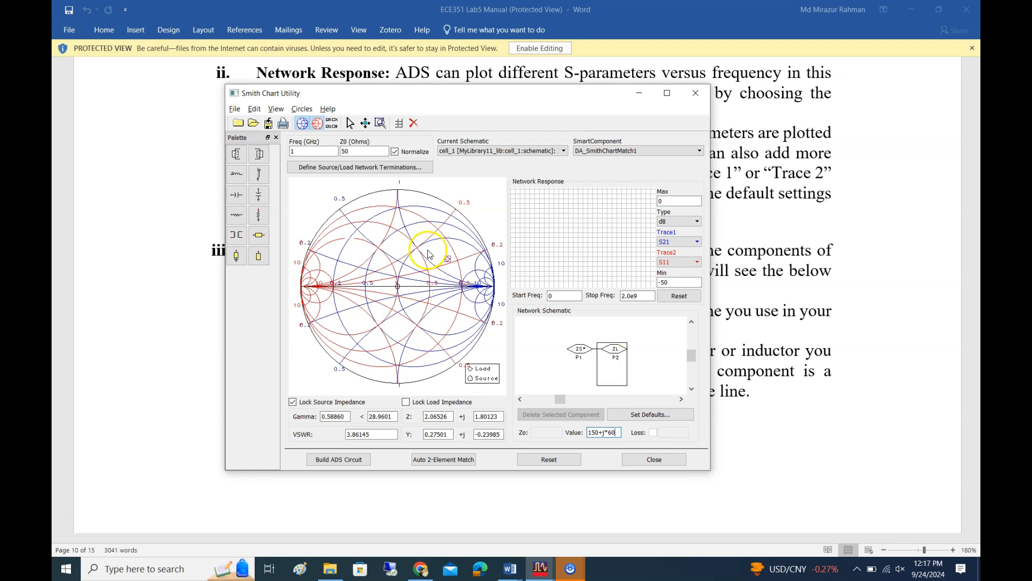
click(667, 351)
click(450, 272)
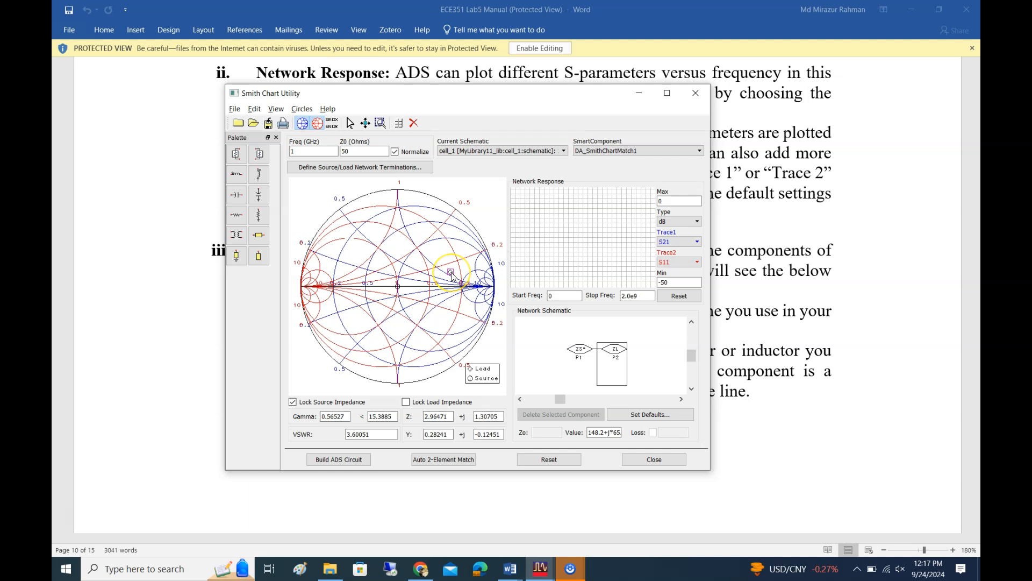
double_click(600, 433)
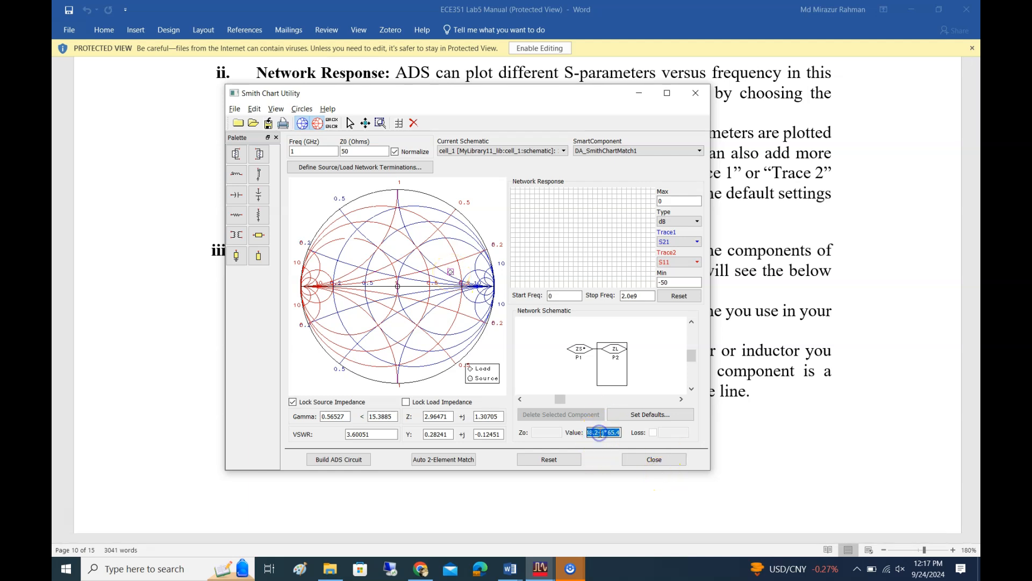
text(1)
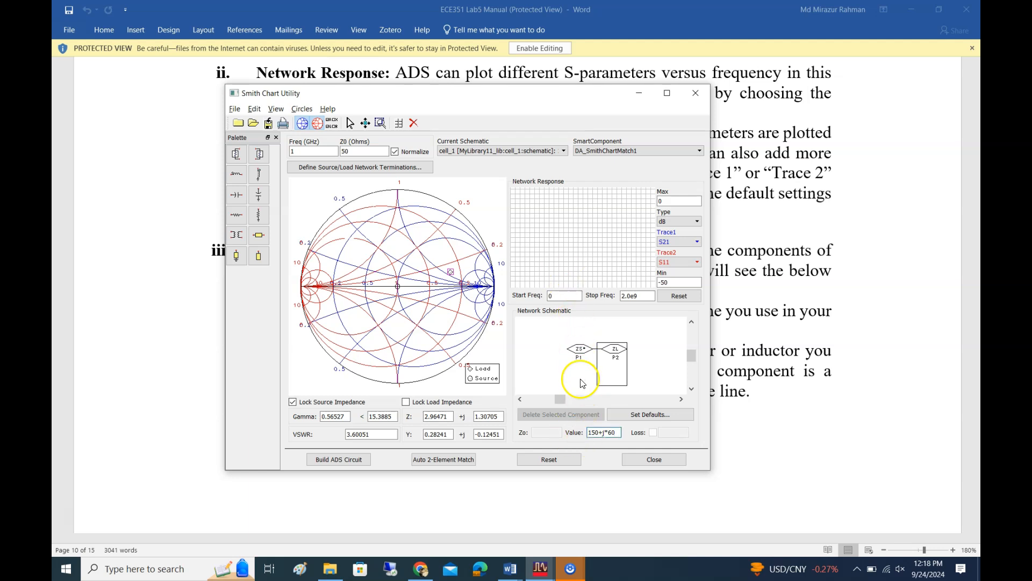
click(661, 365)
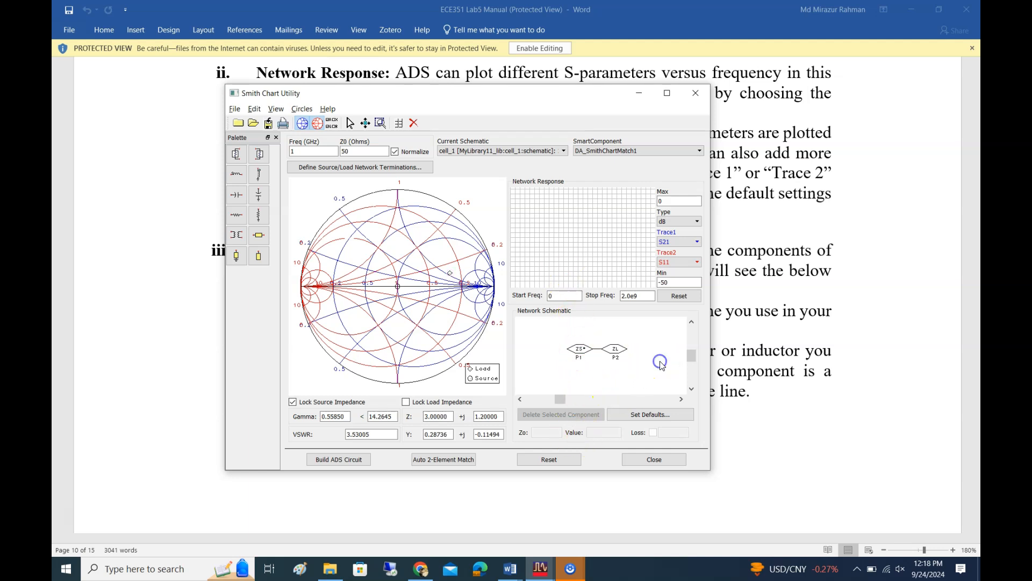
Lock the load impedance and check the locked load and source points on the Smith chart
click(406, 402)
click(617, 369)
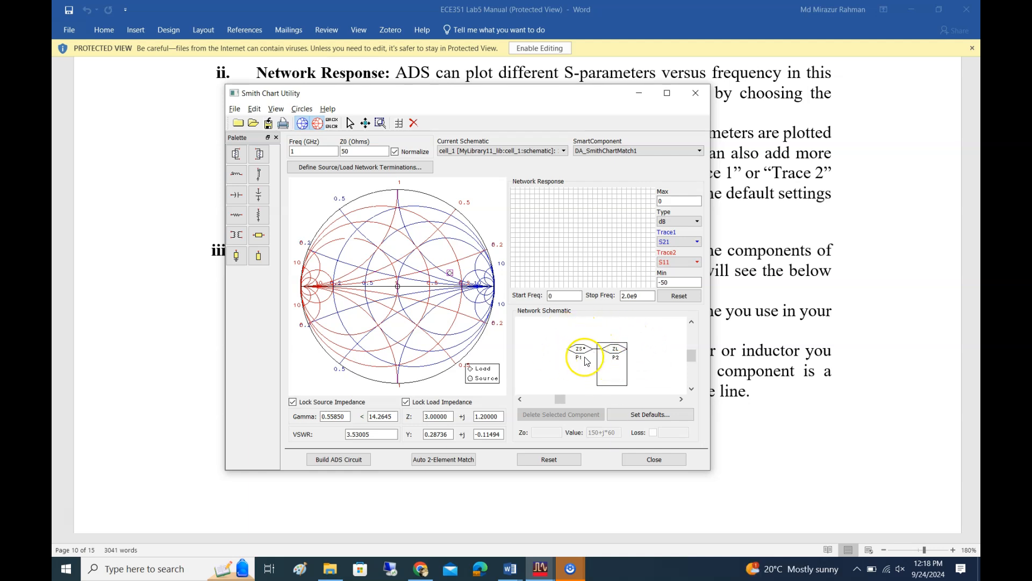
click(452, 272)
click(401, 285)
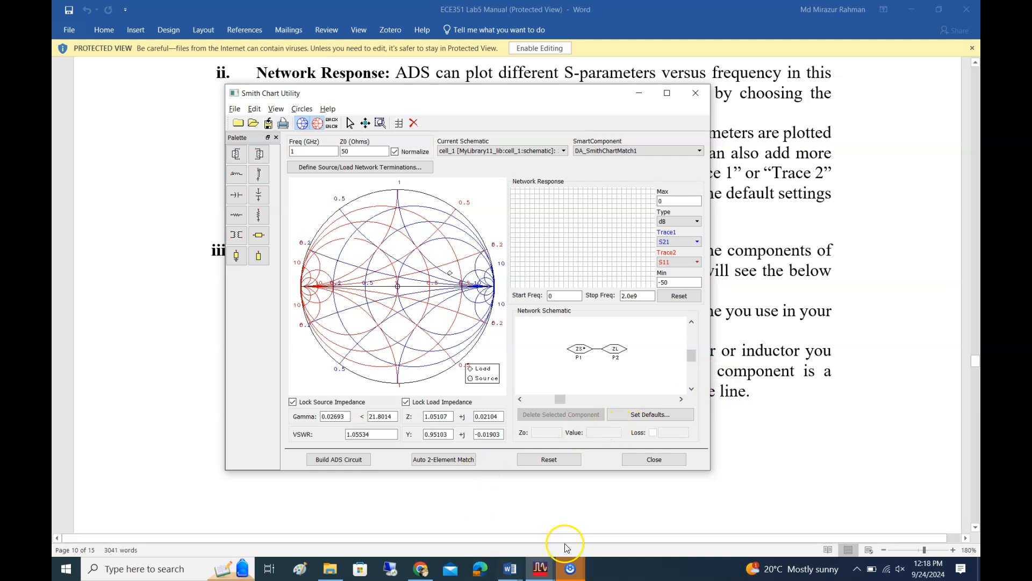
Read the Component Palette section and Fig. 10 in the Word manual, and return to the Smith Chart Utility
click(570, 568)
scroll(724, 375, down, 5)
scroll(724, 375, down, 2)
scroll(722, 425, up, 5)
scroll(721, 376, down, 8)
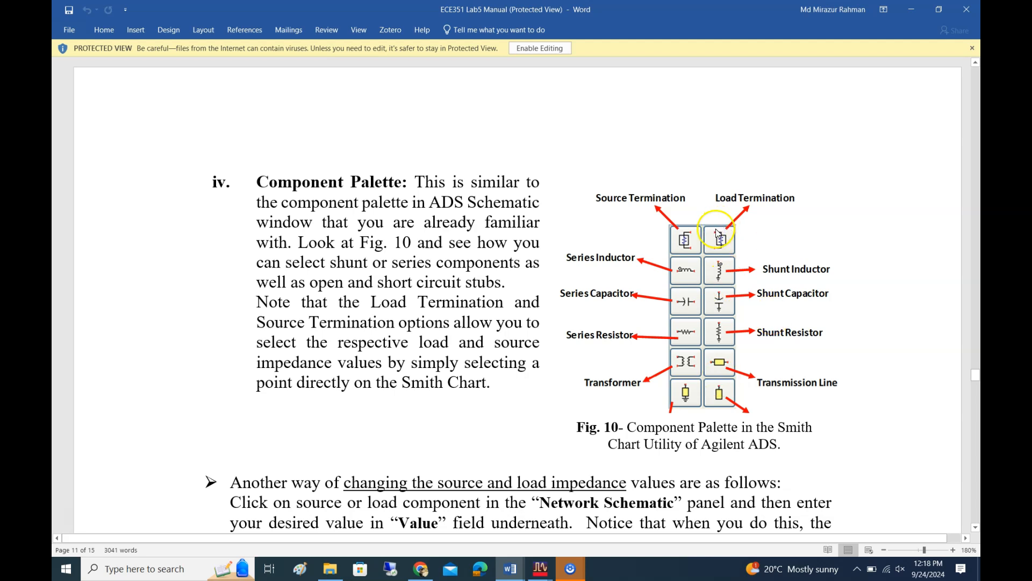
click(540, 568)
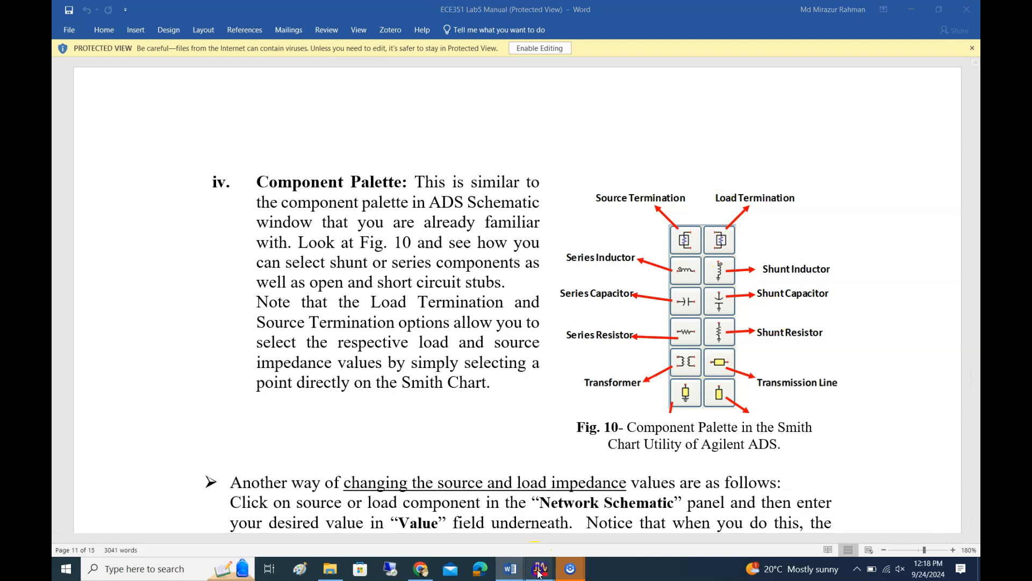
click(693, 521)
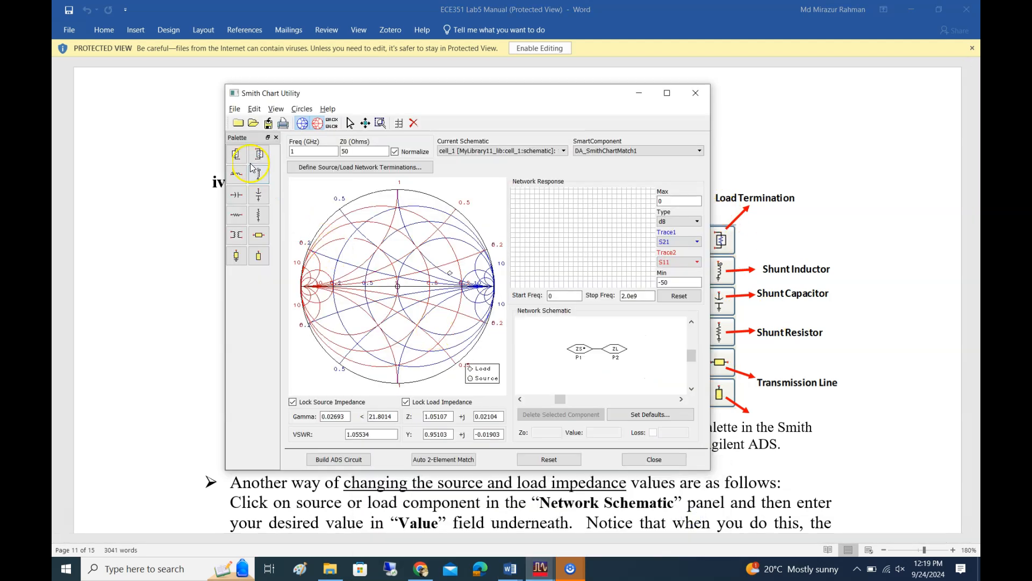
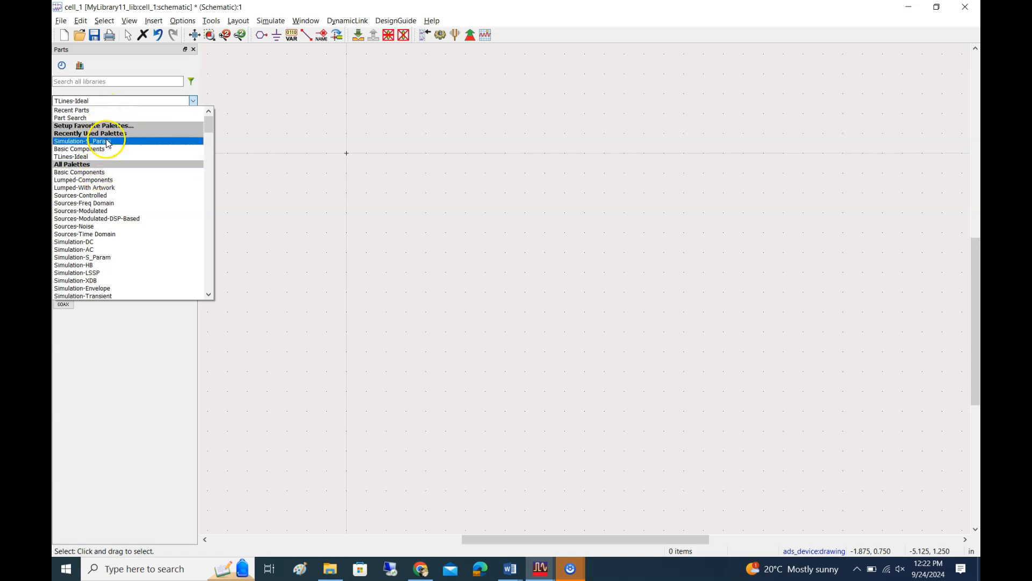
Place two Term components from the Simulation-S_Param palette side by side in the schematic, with a wide gap between them
click(107, 141)
click(65, 179)
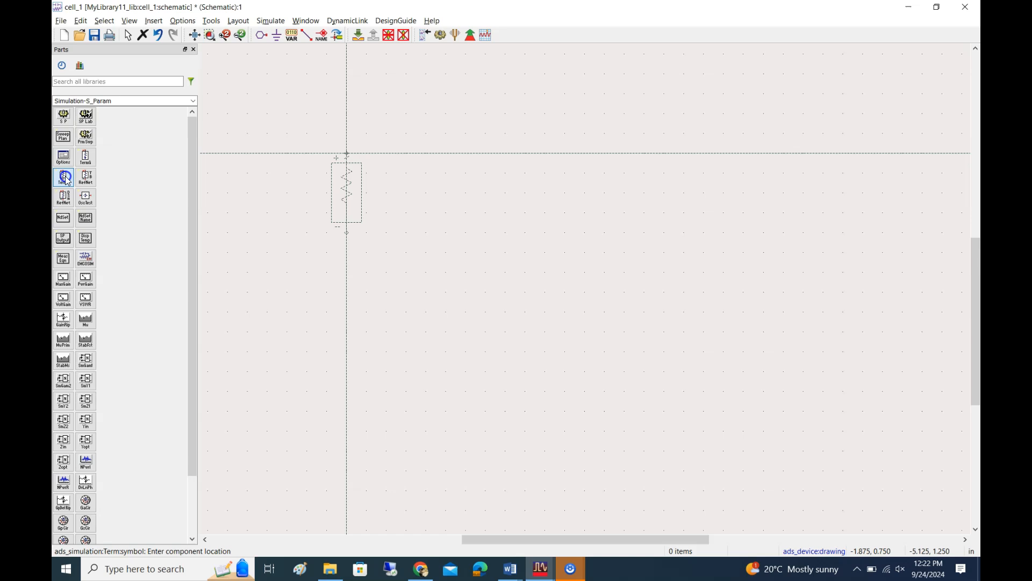
click(426, 243)
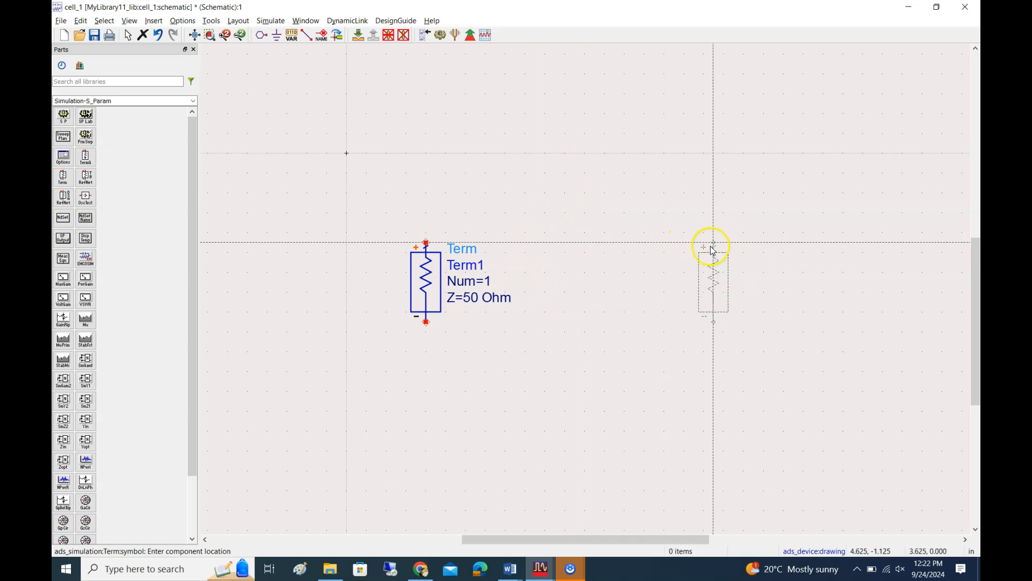
click(743, 244)
key(Escape)
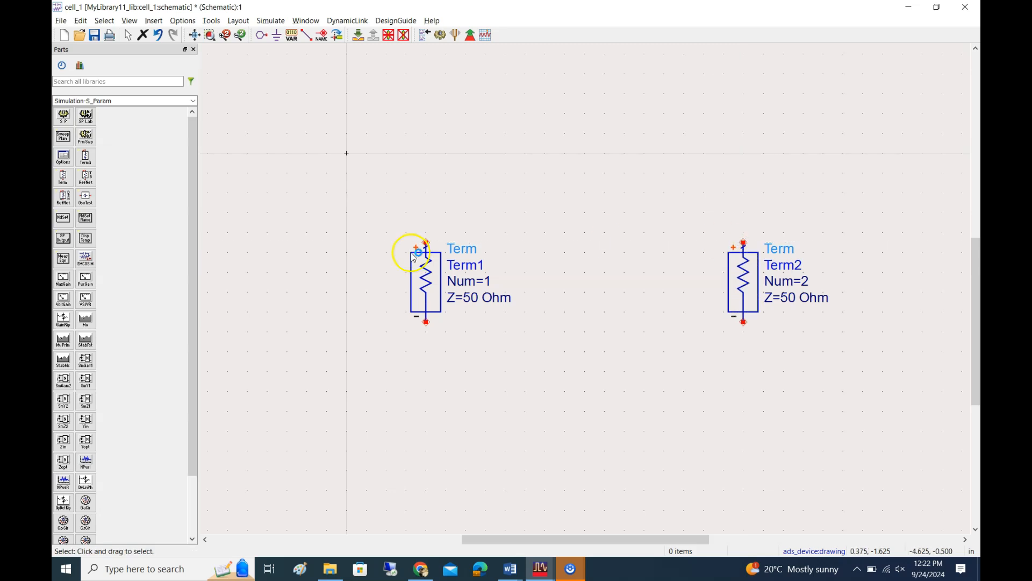
Set the impedance of Term2 to 150+j*60 Ohm
double_click(789, 297)
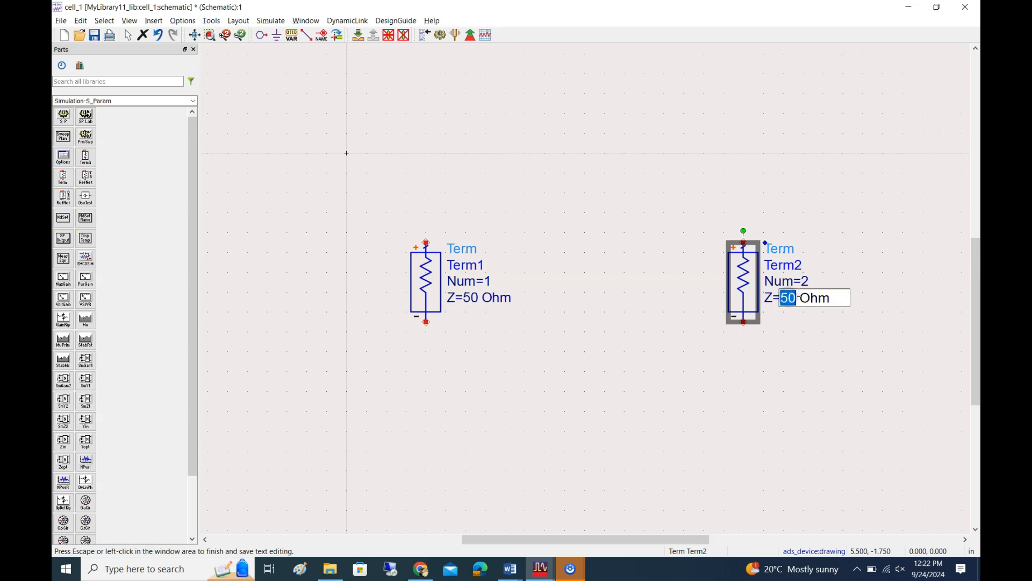
text(150+)
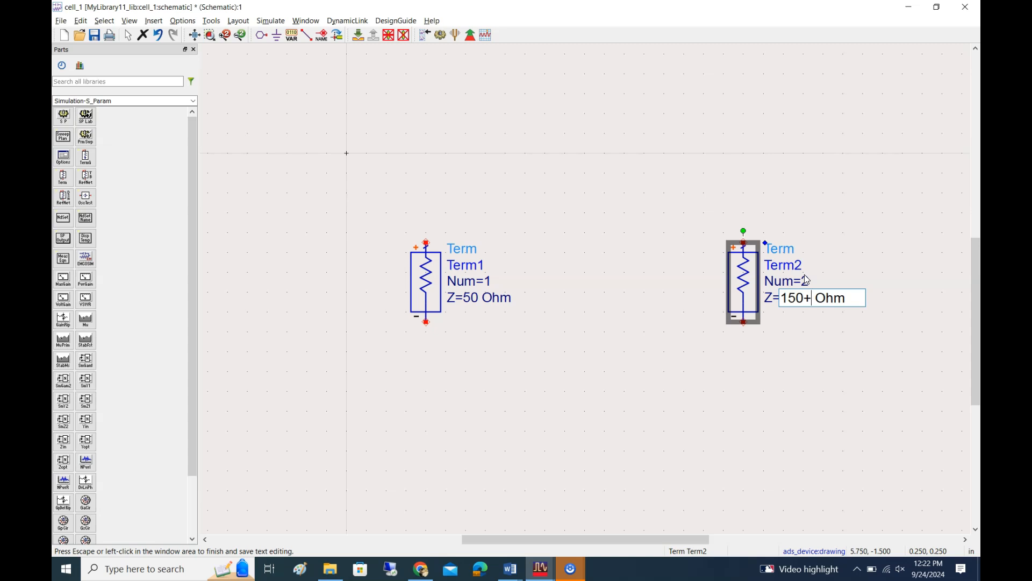
text(j)
text(*)
text(60)
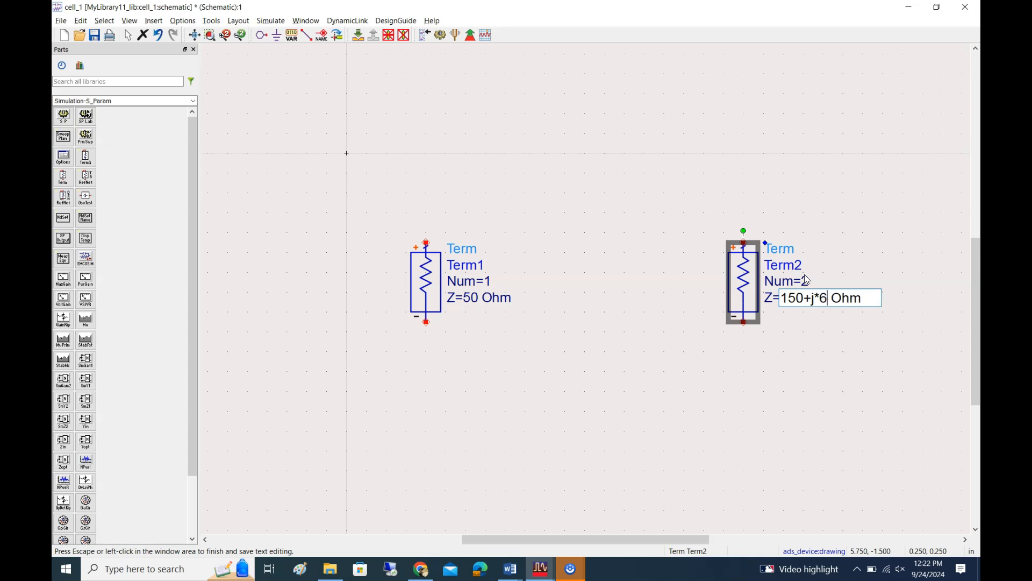
click(697, 425)
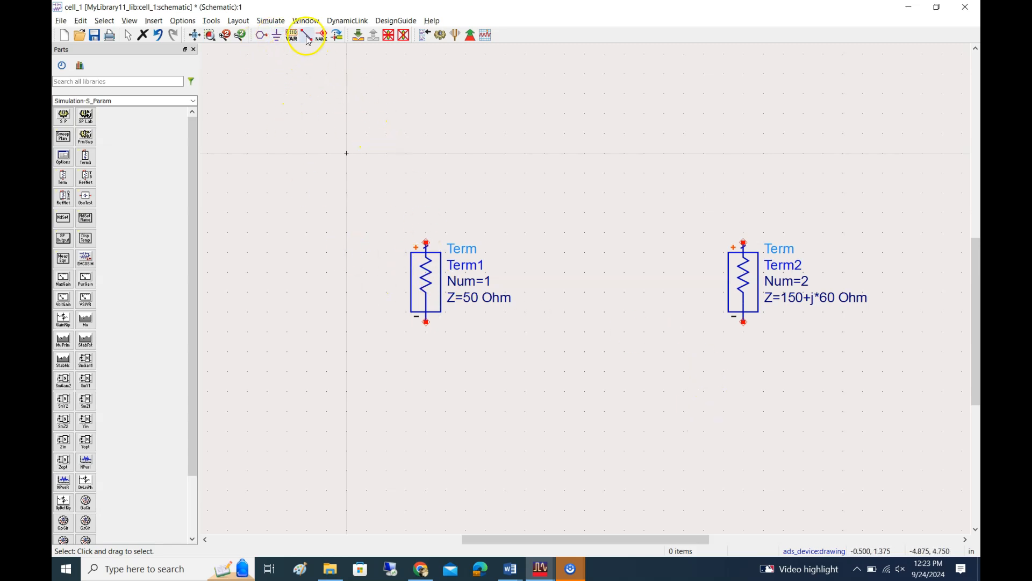
Insert two pins, P1 above and outside Term1 and P2 above and outside Term2
click(262, 36)
click(357, 205)
click(862, 192)
key(Escape)
Rotate pin P2 by 180 degrees so its connection point faces the circuit, and adjust its position
click(828, 194)
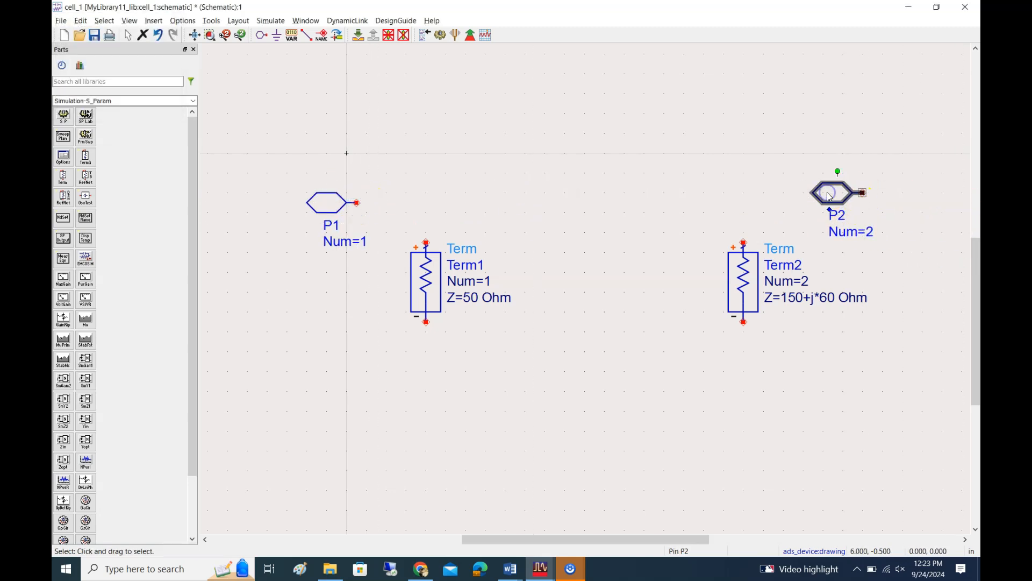
click(832, 197)
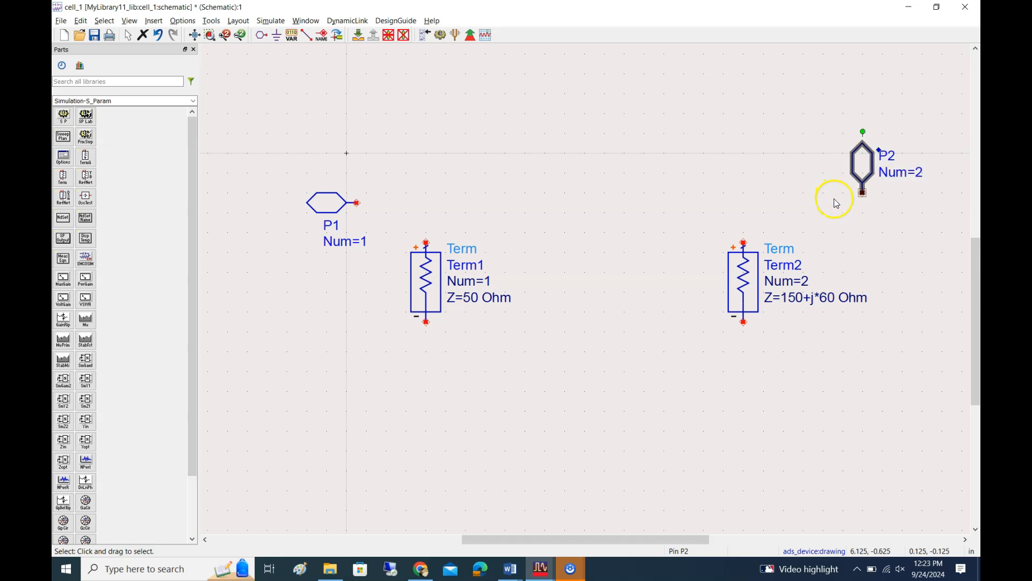
click(834, 199)
drag(885, 195, 874, 195)
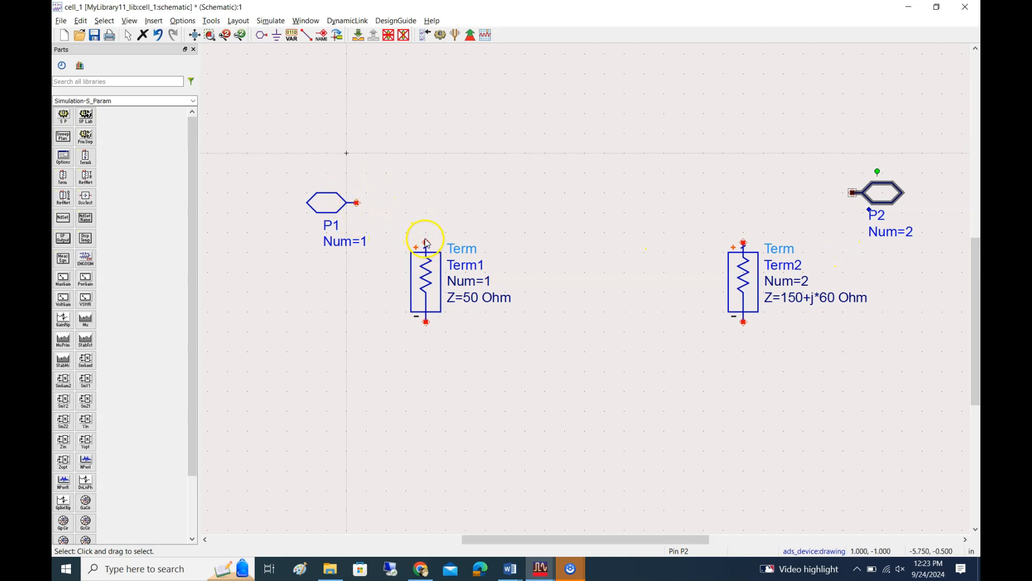
Wire pin P1 to the positive terminal of Term1 and pin P2 to the positive terminal of Term2
click(307, 35)
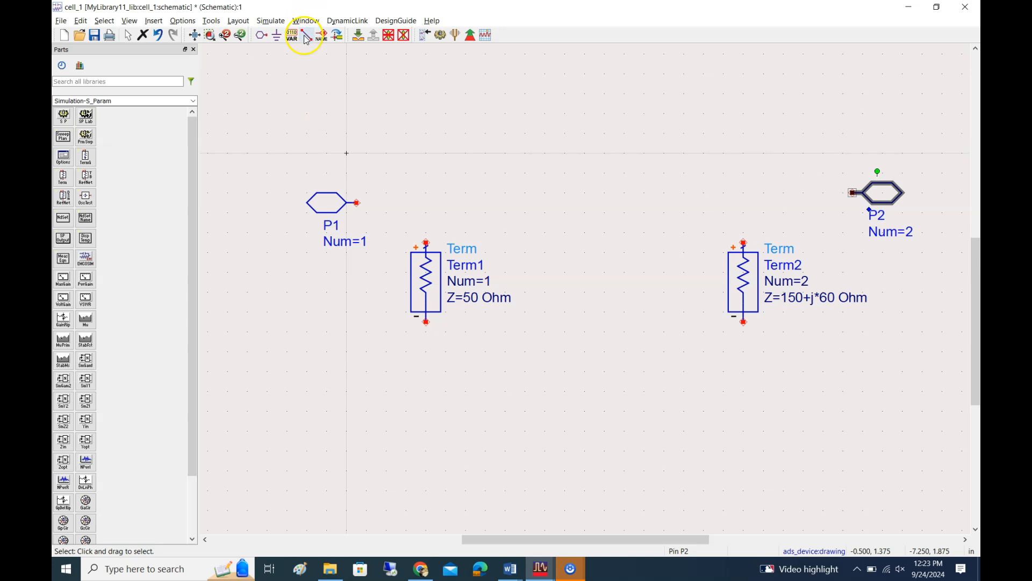
click(357, 203)
click(426, 243)
click(744, 243)
click(853, 193)
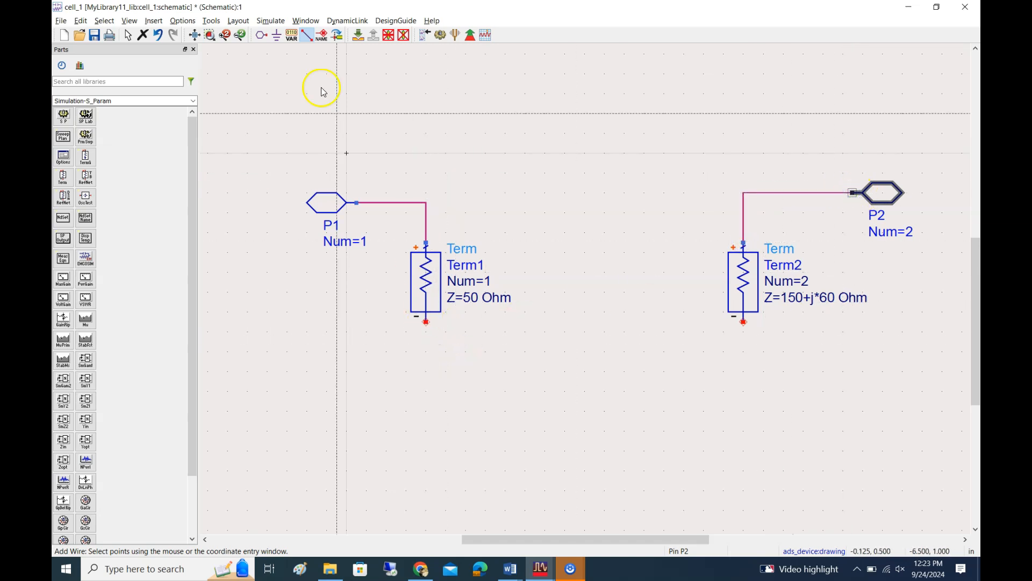
Attach a ground to the negative terminal of each Term component
click(277, 35)
click(426, 323)
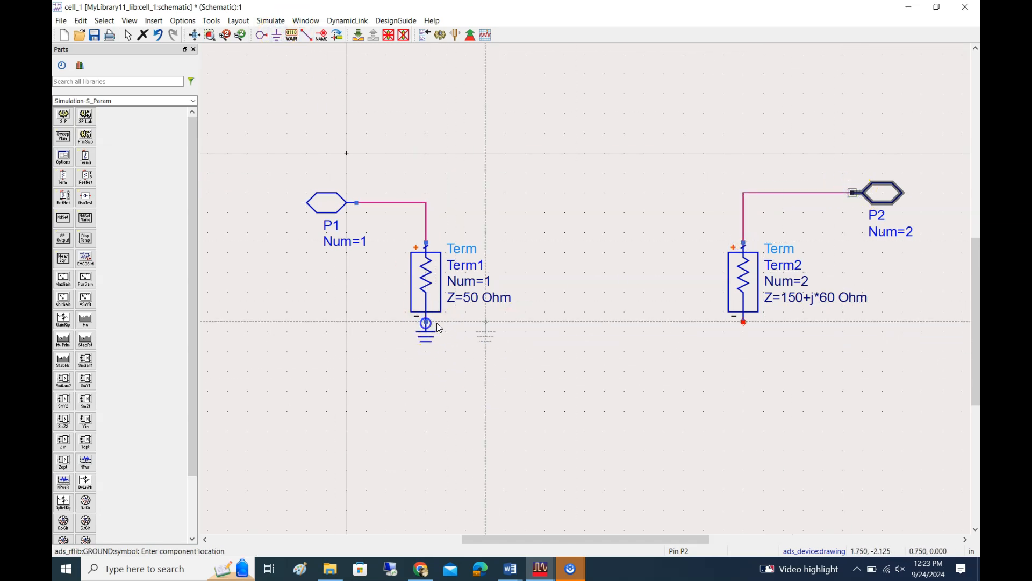
click(745, 322)
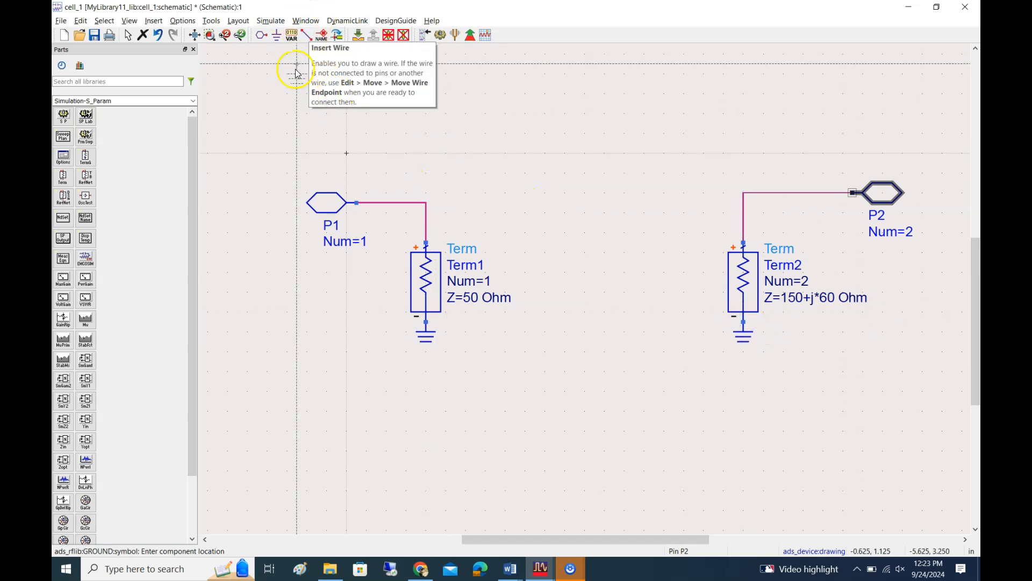
Draw a wire stub about 0.75 in long from the P1–Term1 wire corner toward Term2
click(307, 35)
click(425, 203)
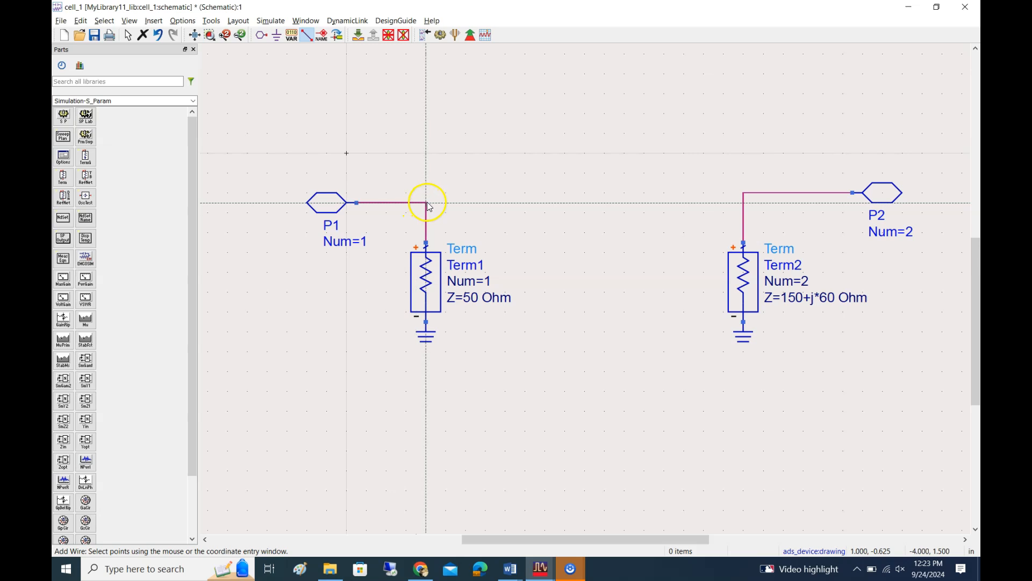
click(485, 203)
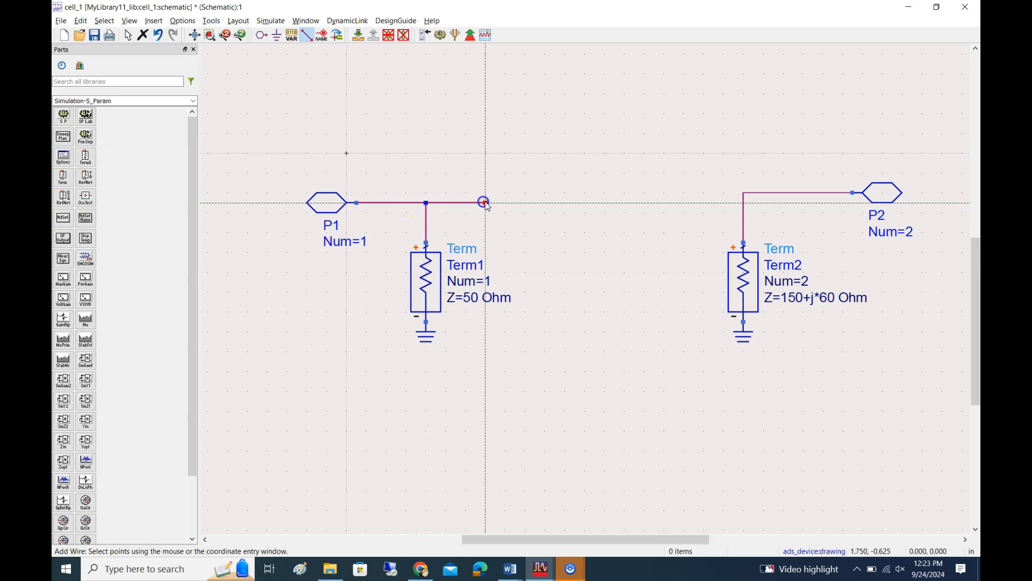
click(744, 196)
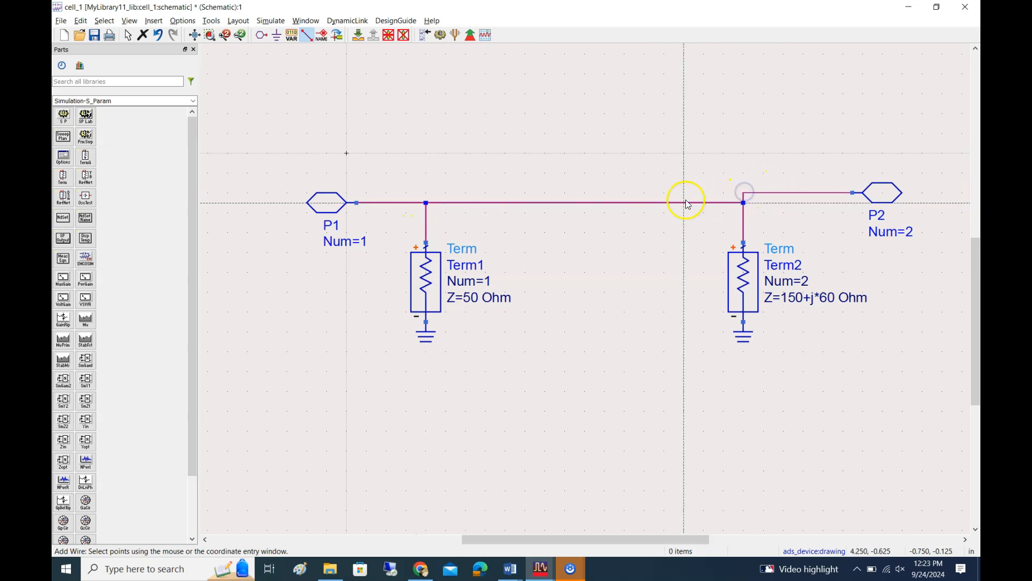
key(Escape)
key(ctrl+z)
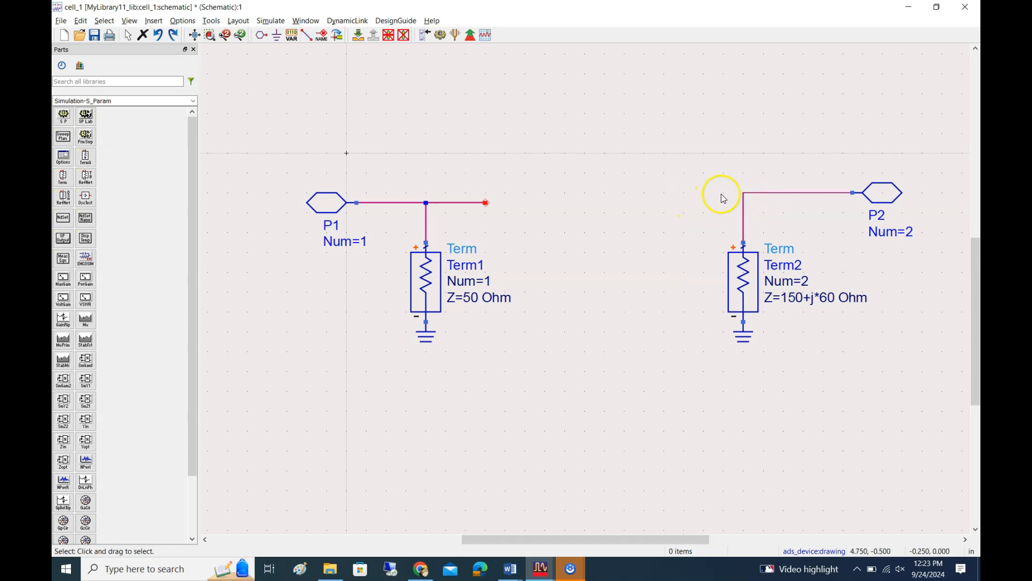
Draw a wire stub from the P2–Term2 wire corner about 1.25 in toward Term1, ending level with the other stub
click(743, 193)
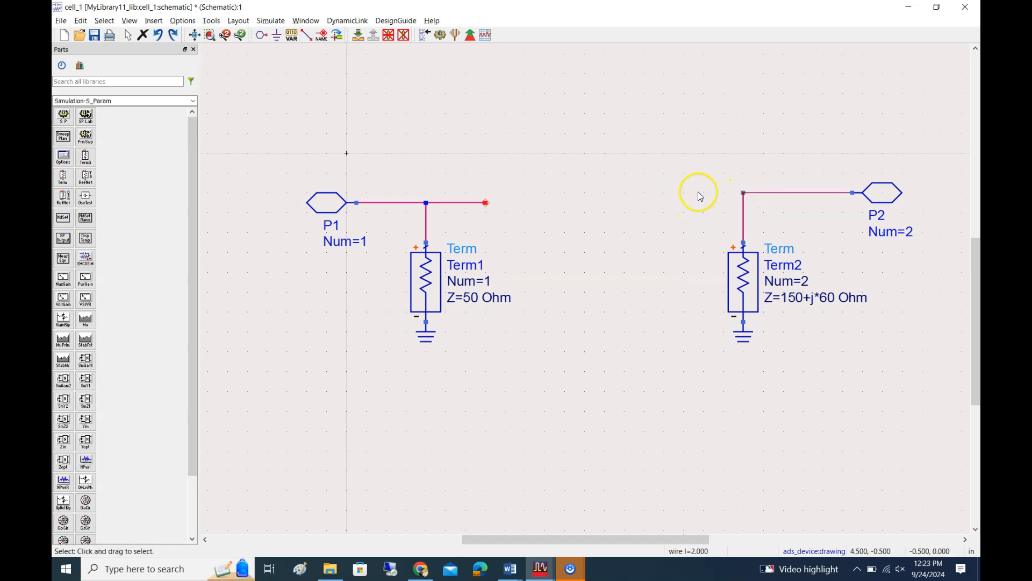
click(306, 36)
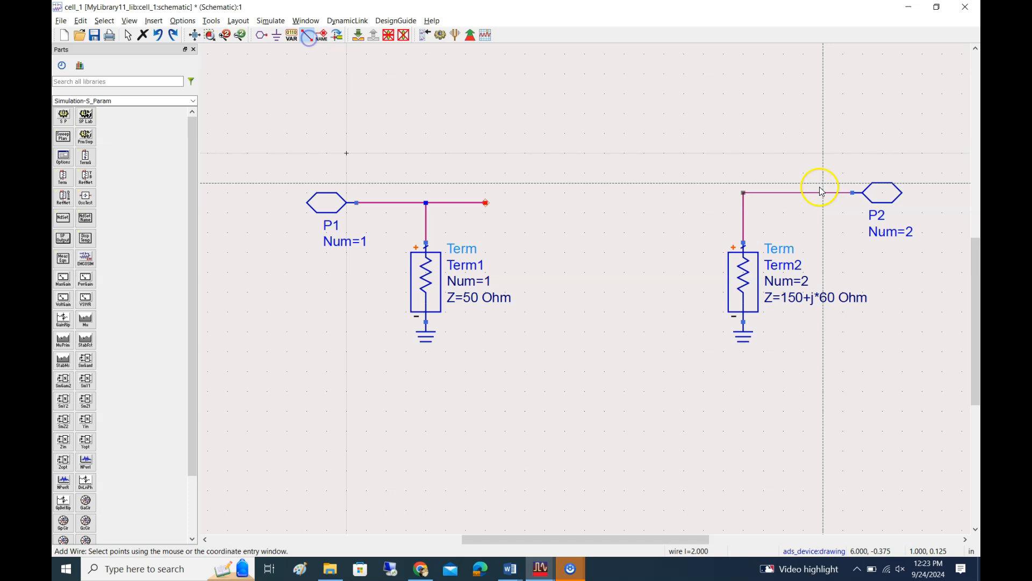
click(743, 194)
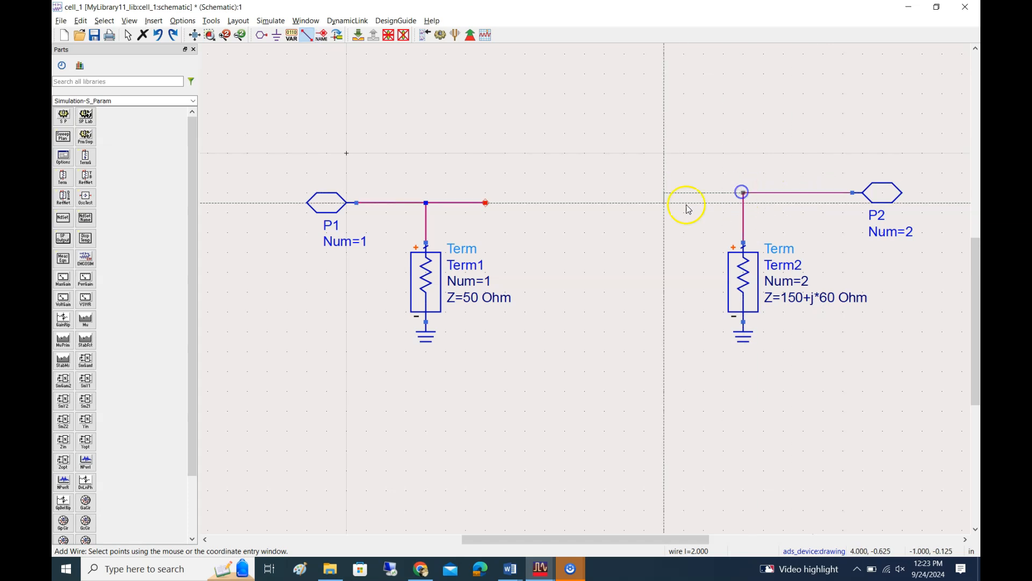
double_click(649, 204)
key(Escape)
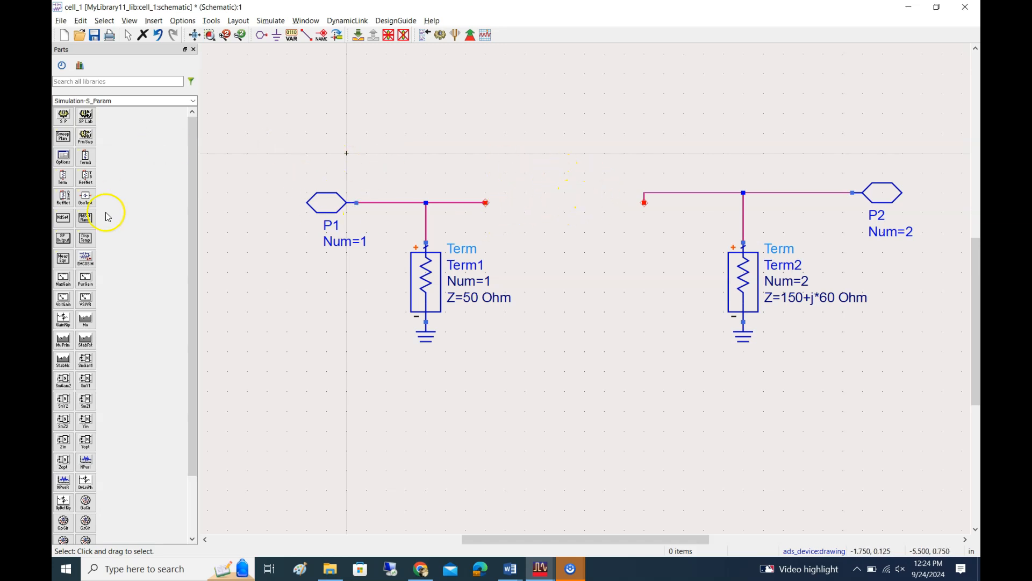
Switch the parts palette to Smith Chart Matching and place its matching SmartComponent in the gap between the two wire stubs
double_click(150, 100)
click(149, 100)
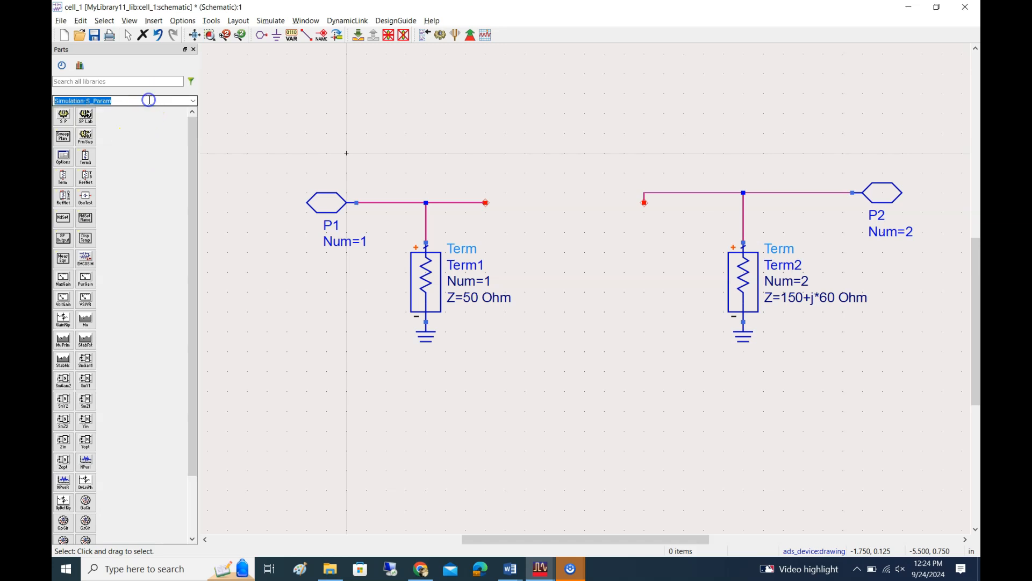
text(sml)
text(t)
click(139, 111)
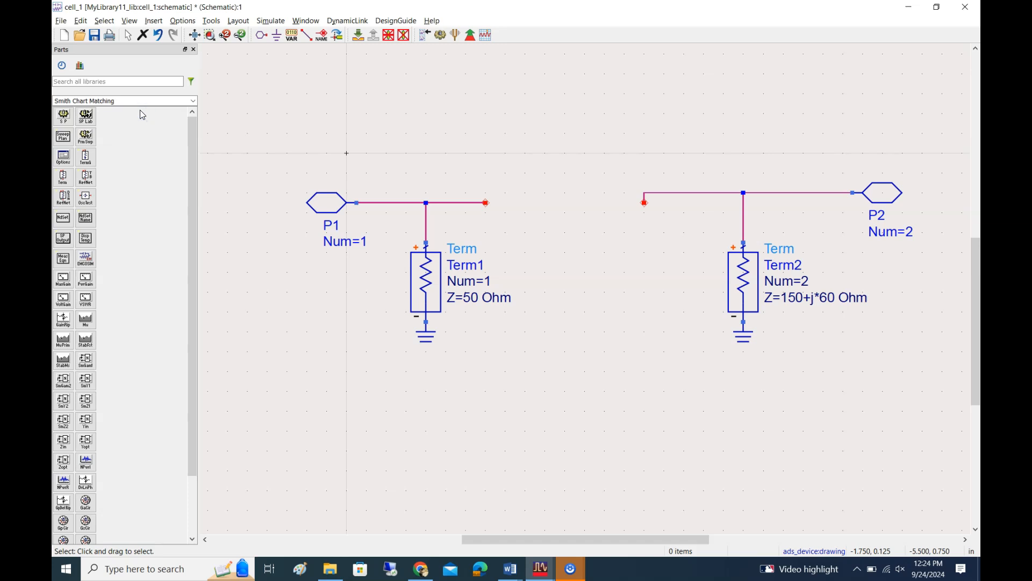
click(64, 118)
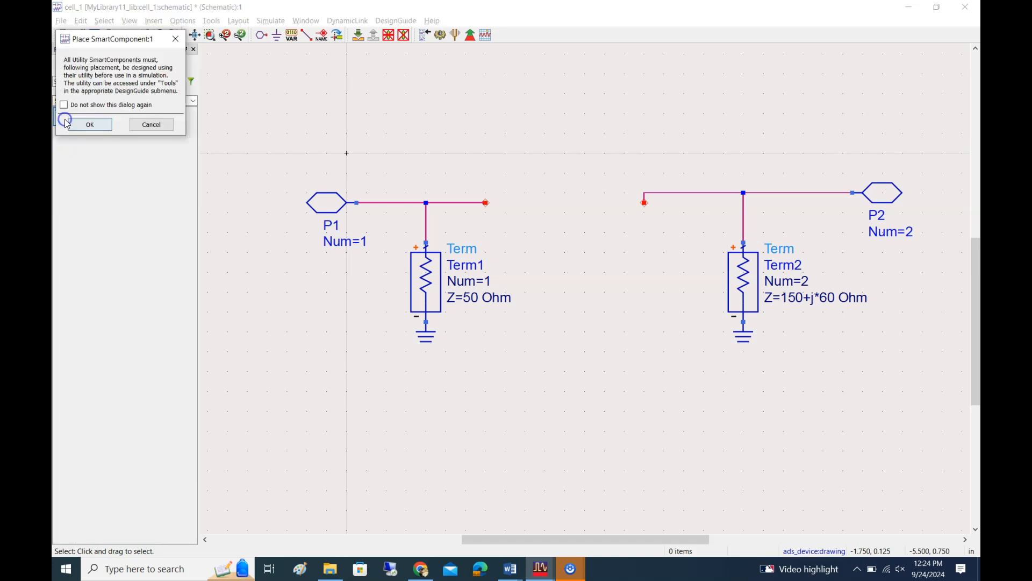
click(84, 124)
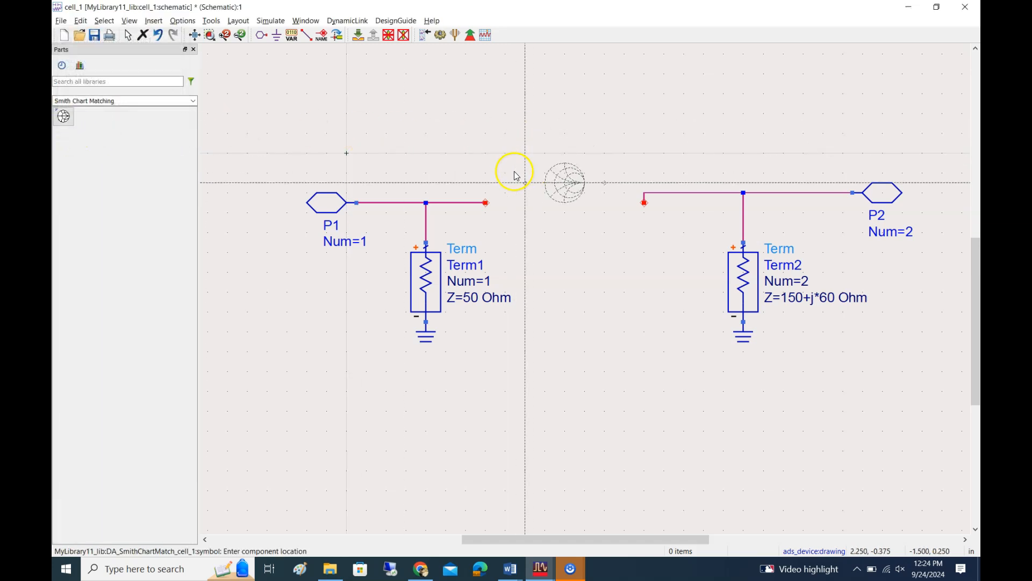
click(535, 203)
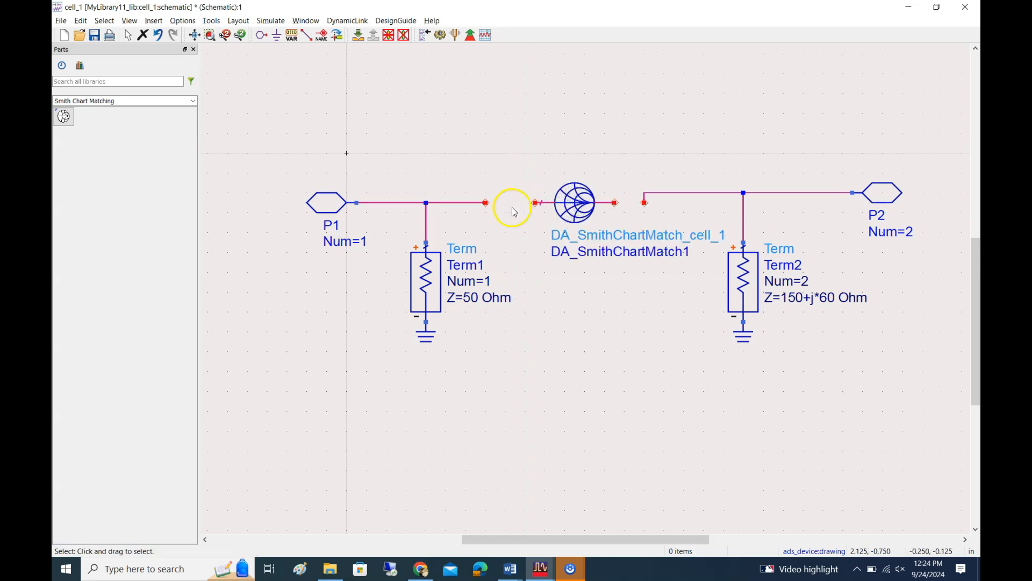
Wire both ends of the Smith chart matching component to the Term1 and Term2 wire stubs
click(306, 36)
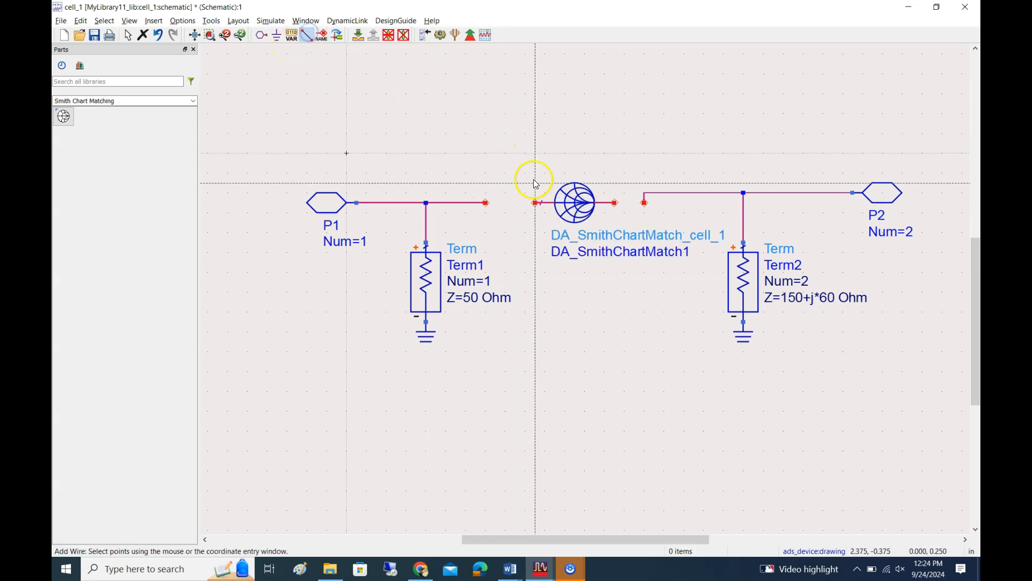
click(534, 203)
click(486, 202)
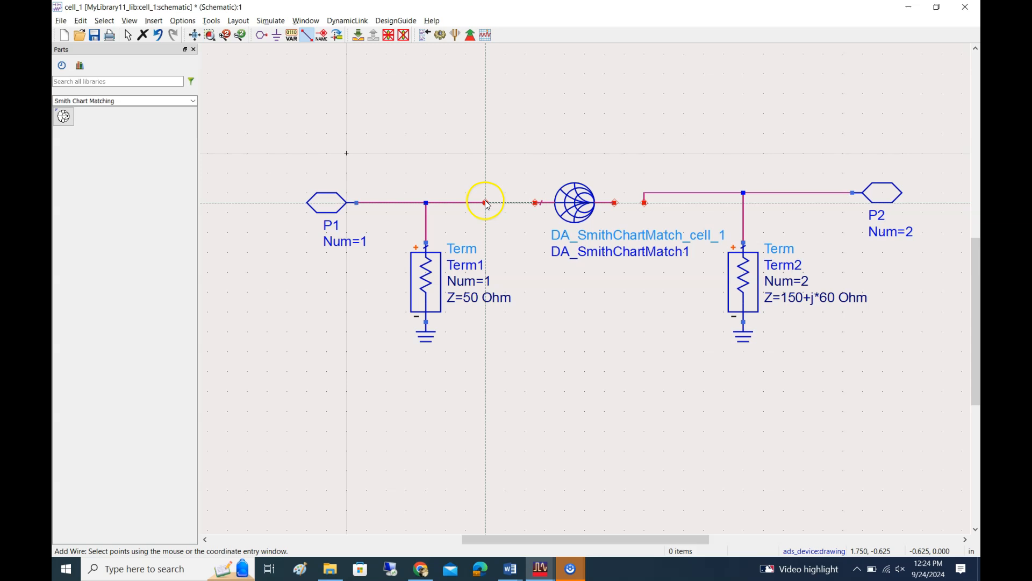
click(614, 202)
click(644, 202)
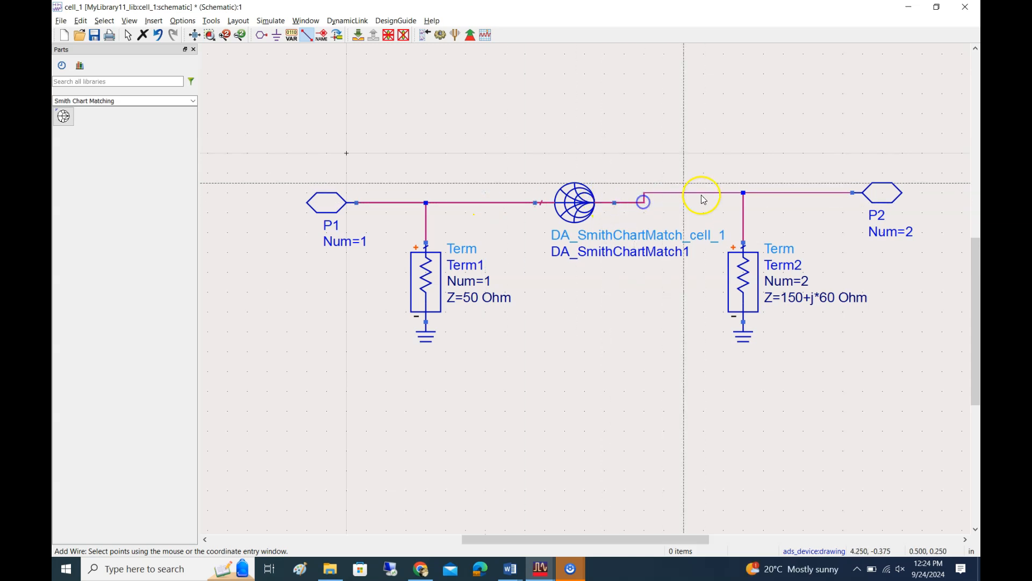
key(Escape)
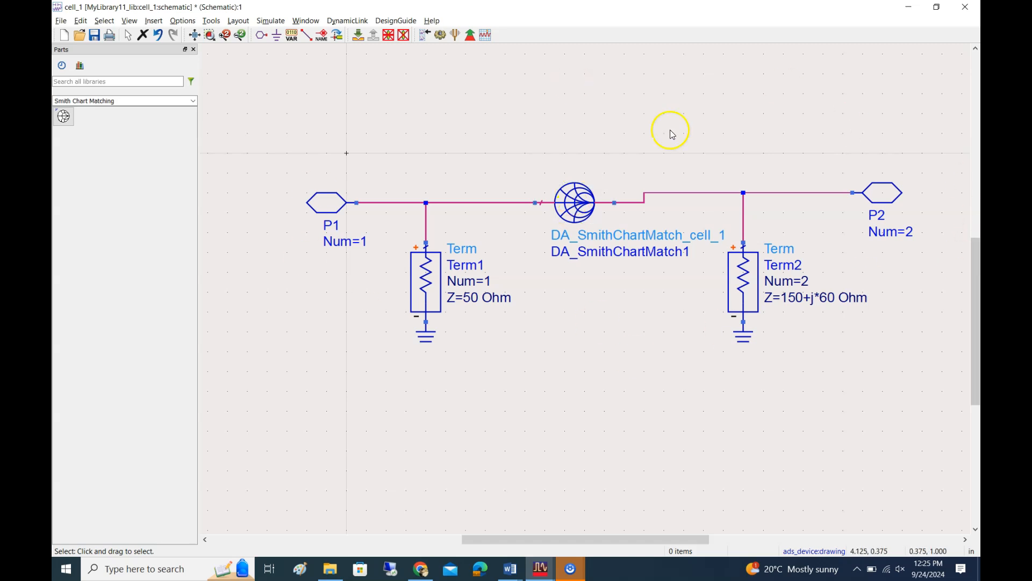
Open the Smith Chart Utility, choose to update DA_SmithChartMatch1 from the utility, and reposition its window
click(213, 21)
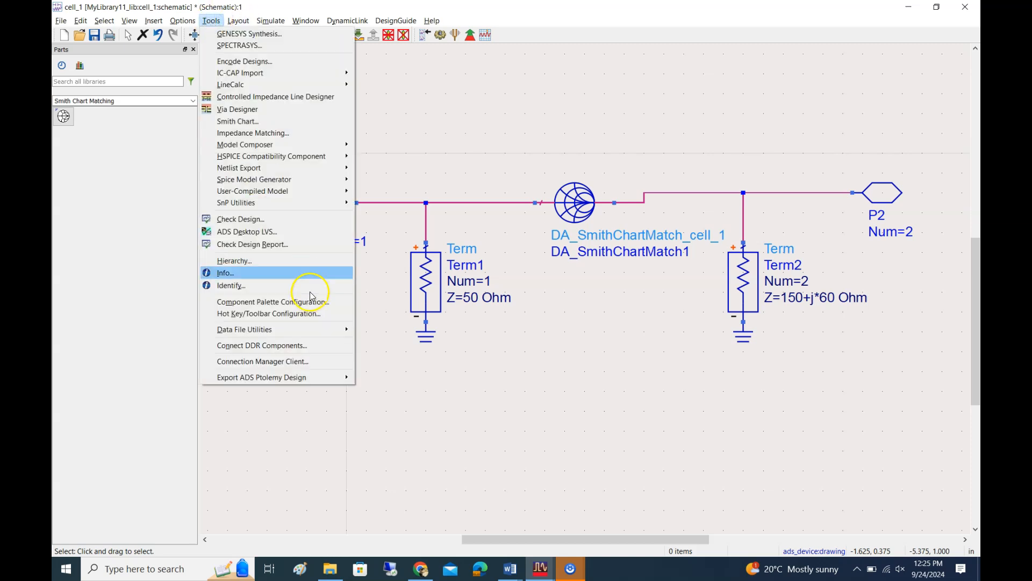
click(240, 123)
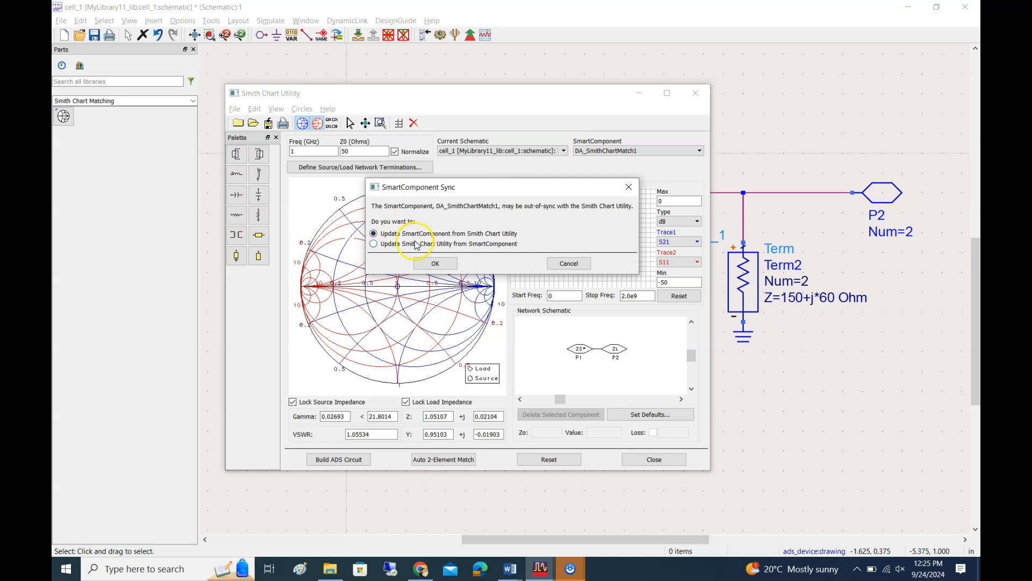
click(434, 264)
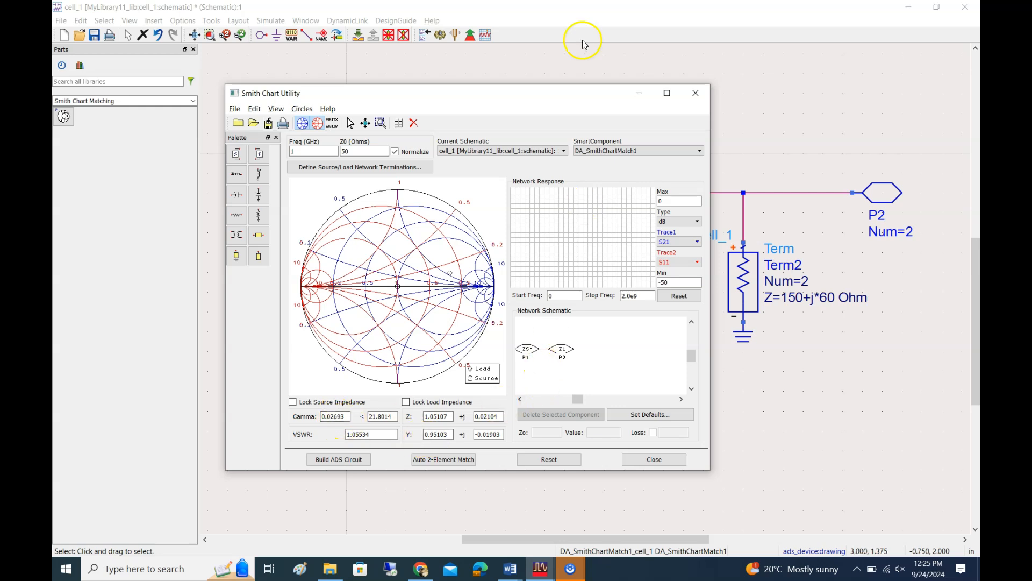
mouse_move(532, 95)
mouse_down()
mouse_move(410, 218)
mouse_move(372, 346)
mouse_move(471, 415)
mouse_move(523, 322)
mouse_move(523, 109)
mouse_up()
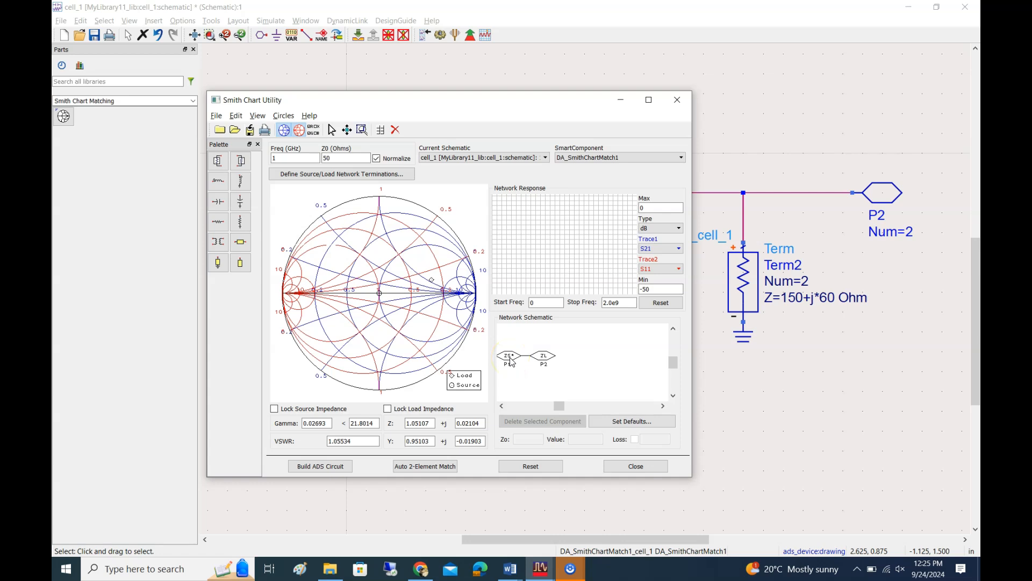
Select the source port P1 and lock the source impedance, and select the load port P2 and lock the load impedance
click(510, 359)
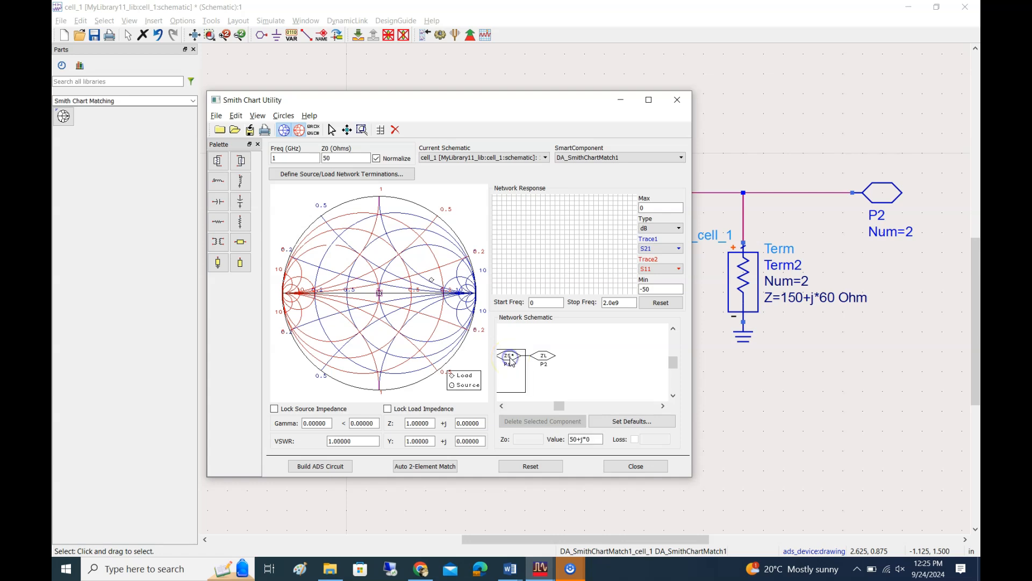
click(568, 435)
click(274, 409)
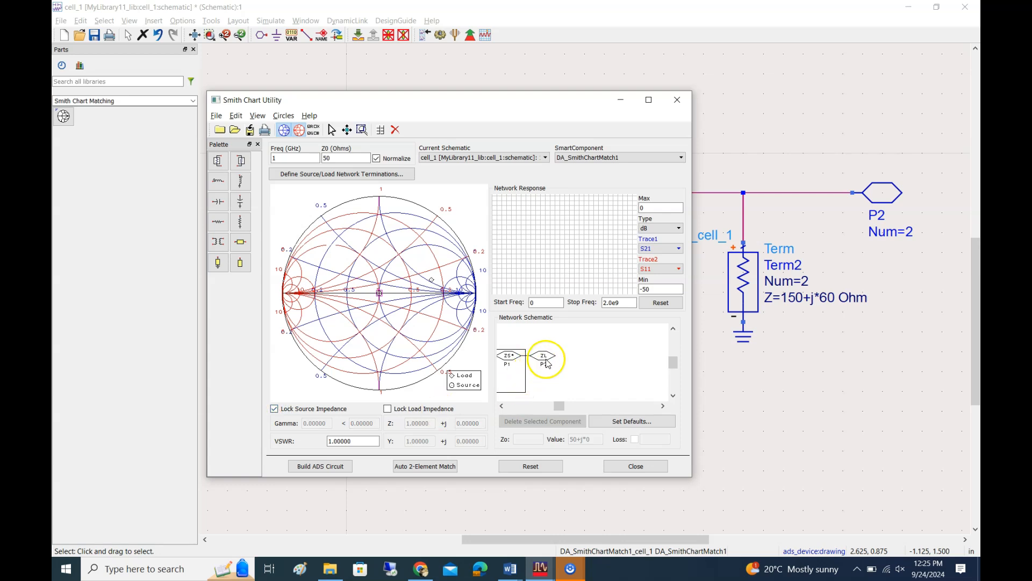
click(546, 359)
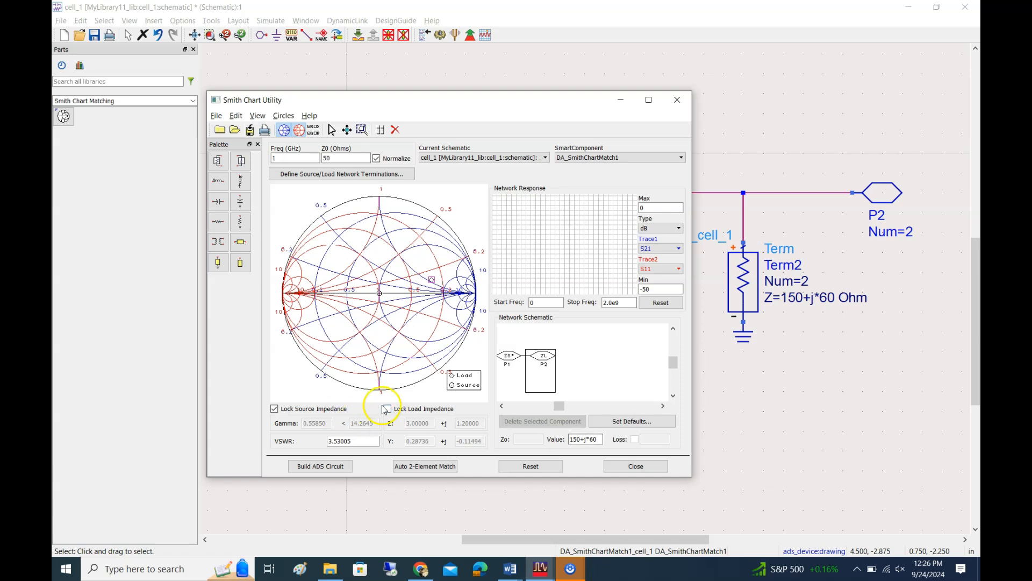
click(389, 409)
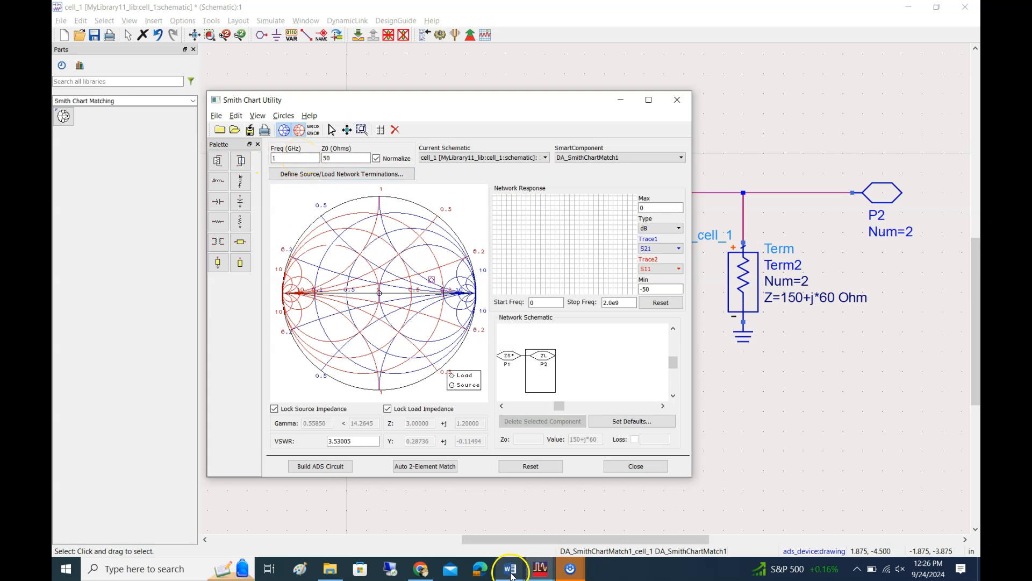
Check the design frequency in the lab manual in Word, return to the Smith Chart Utility, and set the frequency to 1.5 GHz
mouse_move(510, 568)
click(584, 525)
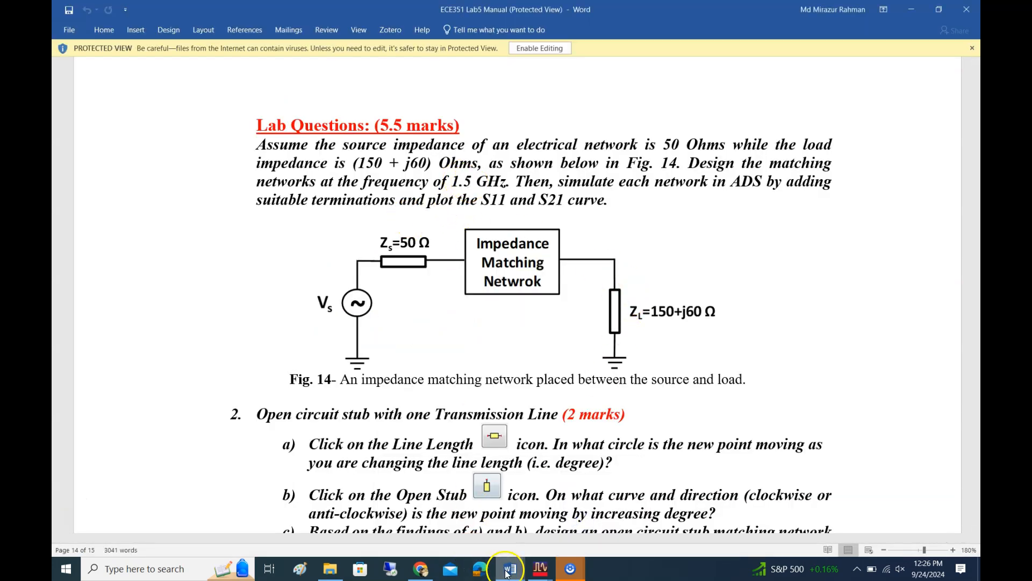
right_click(537, 570)
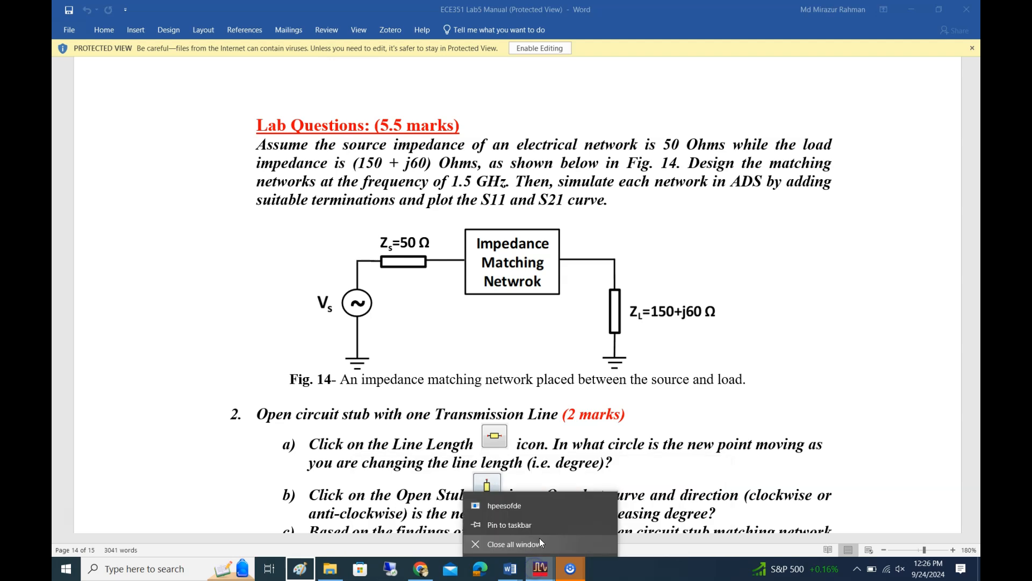
click(532, 566)
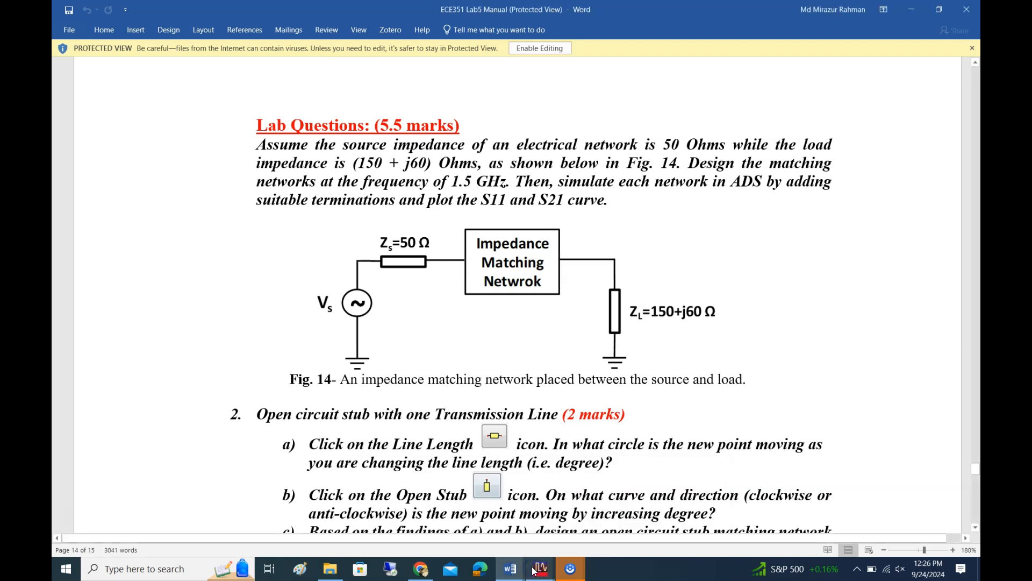
click(671, 511)
click(297, 157)
text(.5)
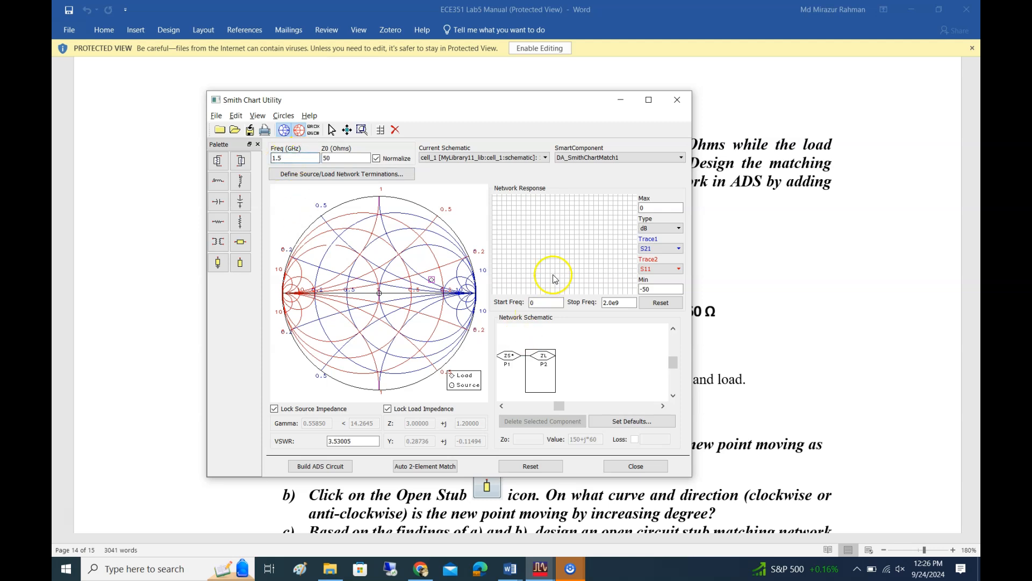
Set the network response start frequency to 1e9
click(556, 302)
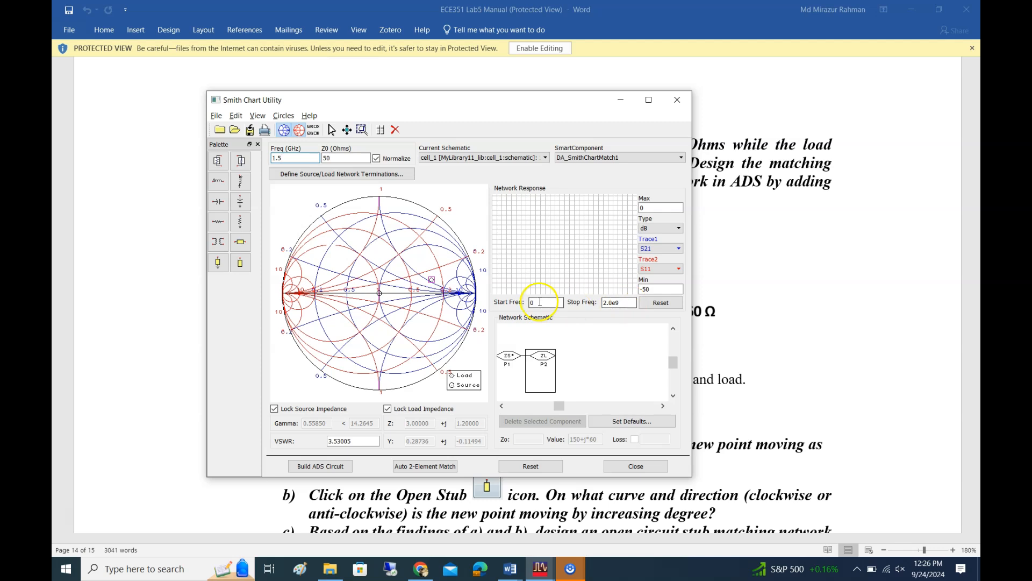
click(617, 304)
click(541, 301)
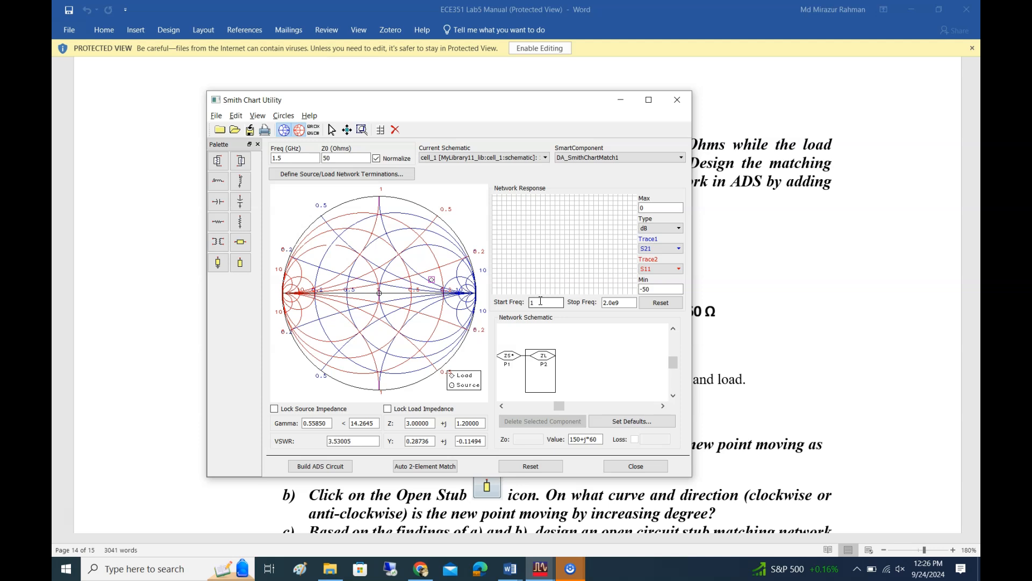
text(9)
click(540, 302)
click(636, 359)
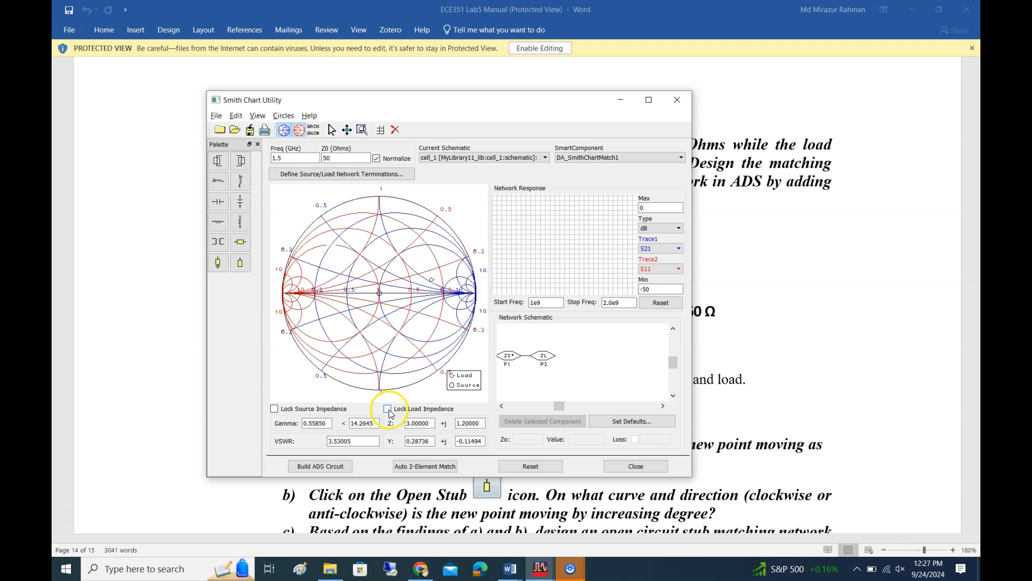
Lock the source and load impedances again, and leave the load selected in the network schematic
click(509, 357)
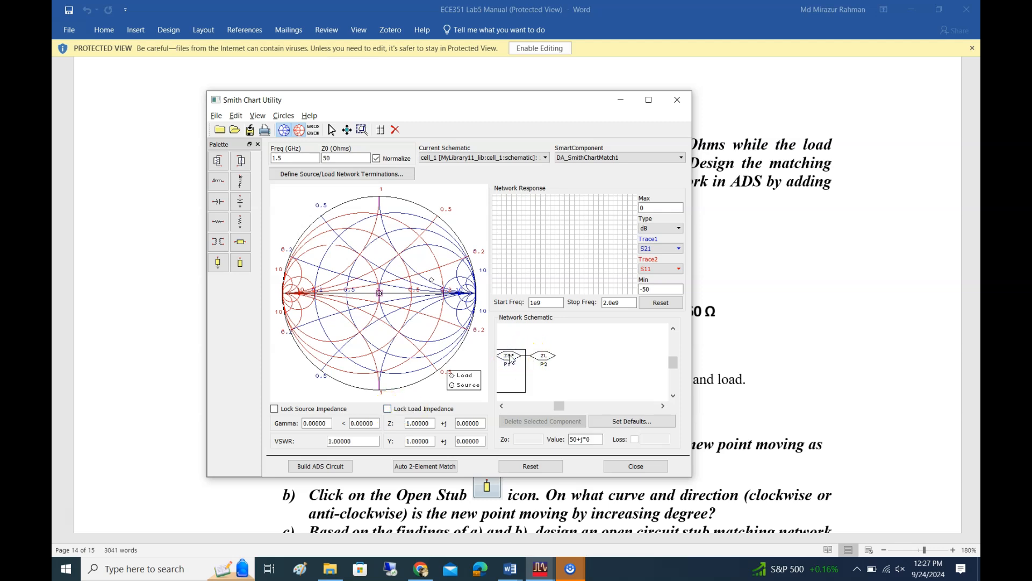
click(274, 409)
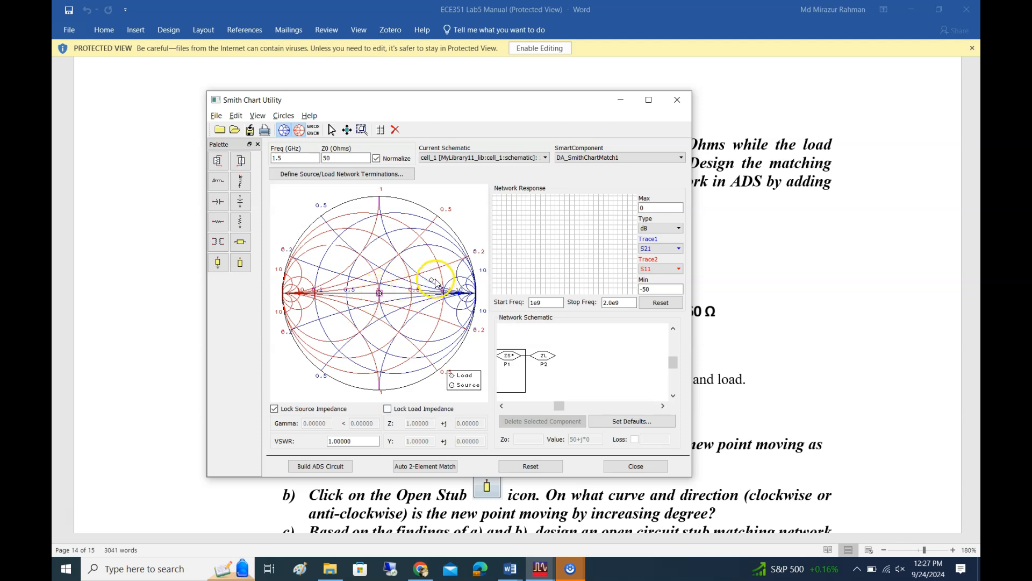
click(388, 409)
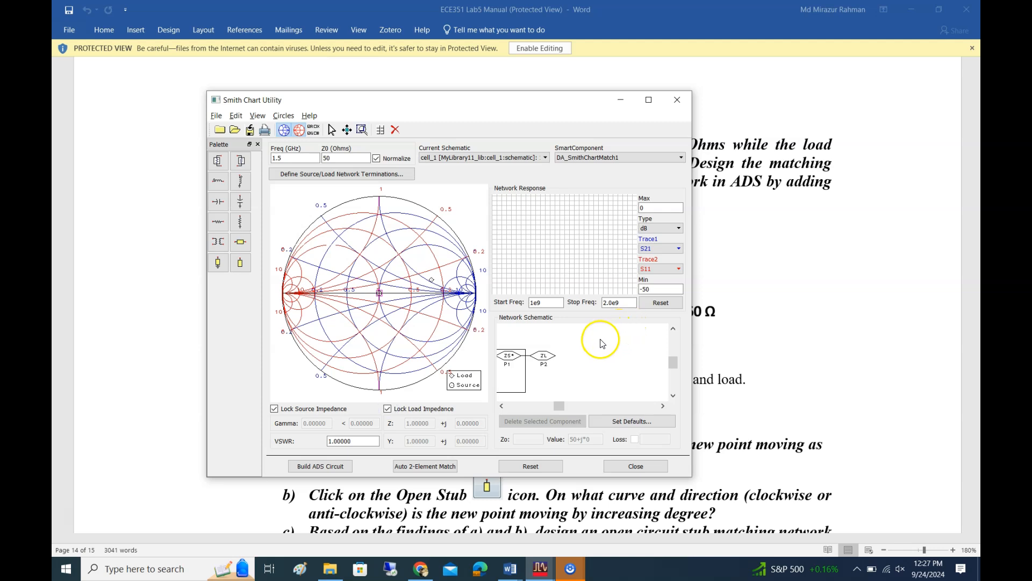
click(530, 360)
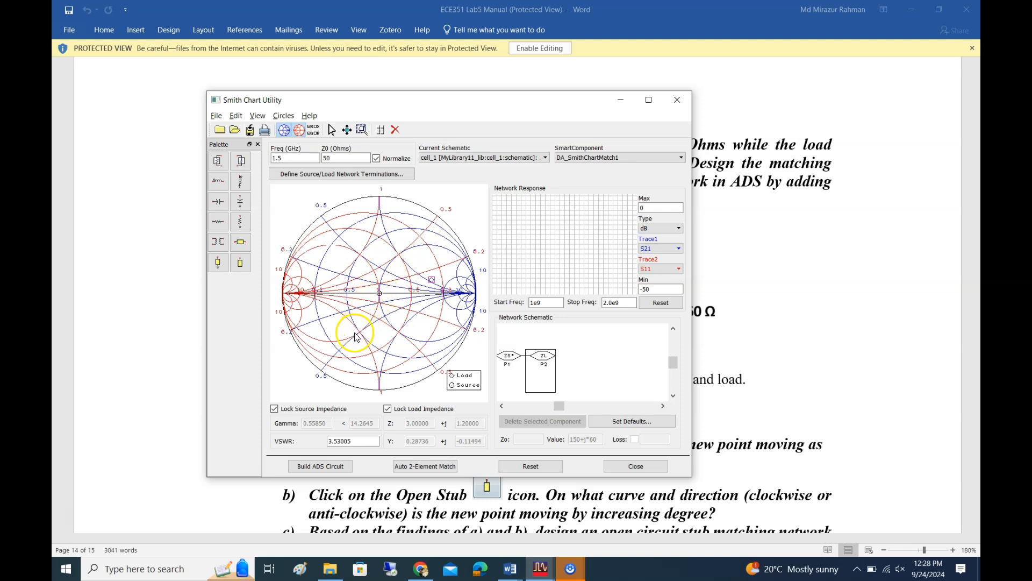
click(431, 281)
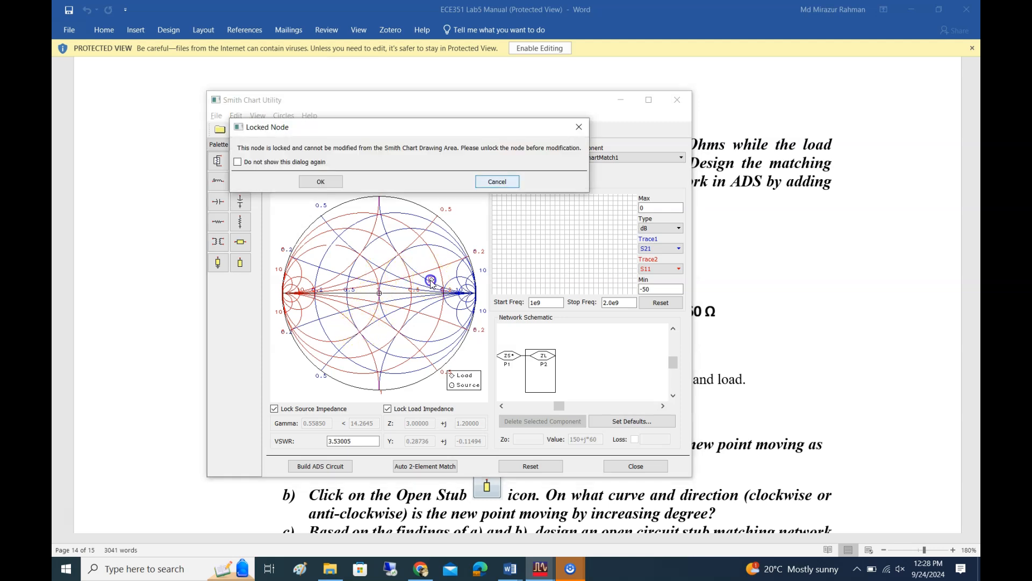
click(501, 178)
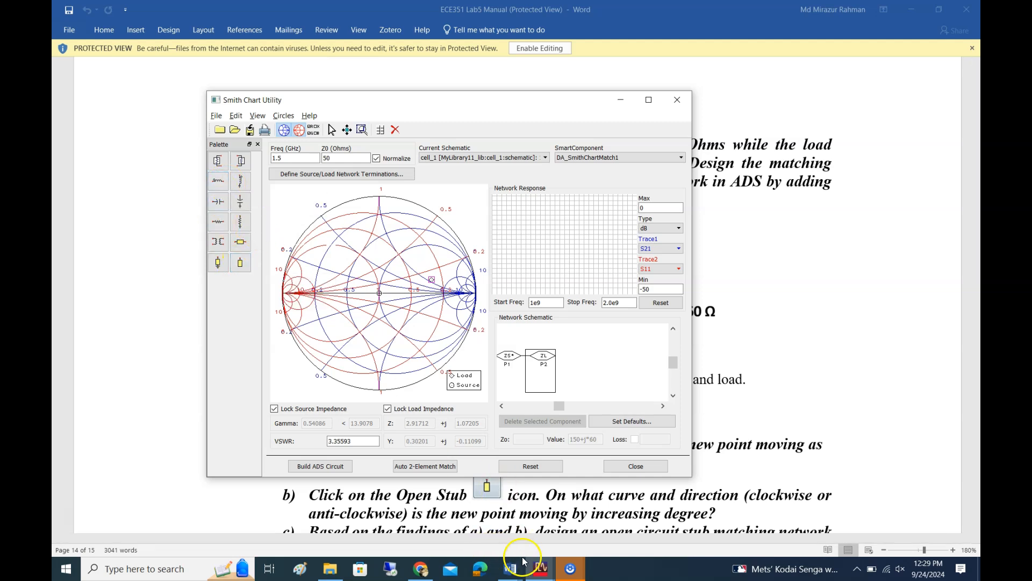
Add a shunt capacitor of about 1.20 pF at the load, moving the impedance point onto the unit resistance circle
click(240, 205)
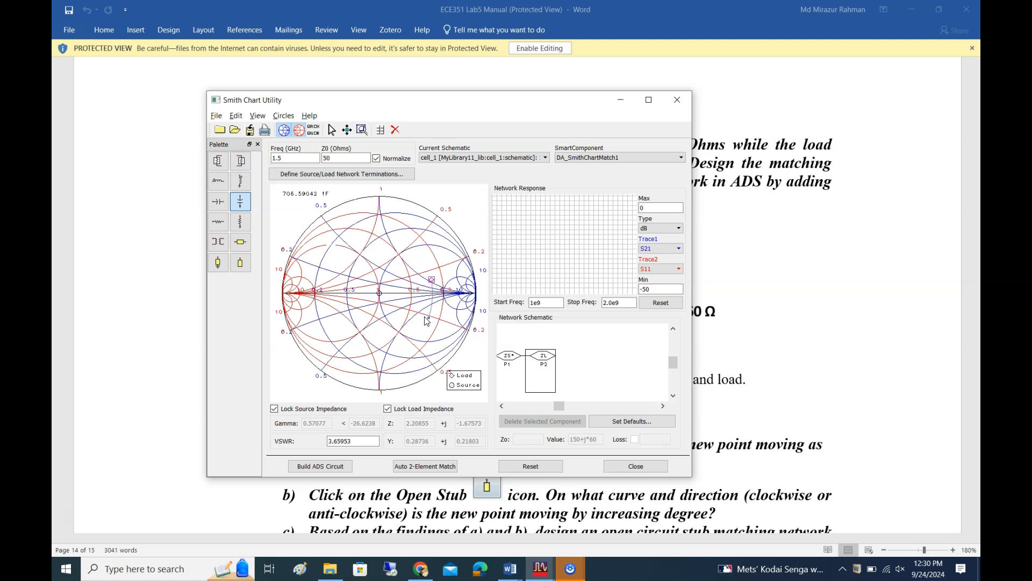
mouse_move(427, 321)
mouse_down()
mouse_move(389, 361)
mouse_move(335, 360)
mouse_move(430, 317)
mouse_move(422, 244)
mouse_move(391, 226)
mouse_move(422, 254)
mouse_up()
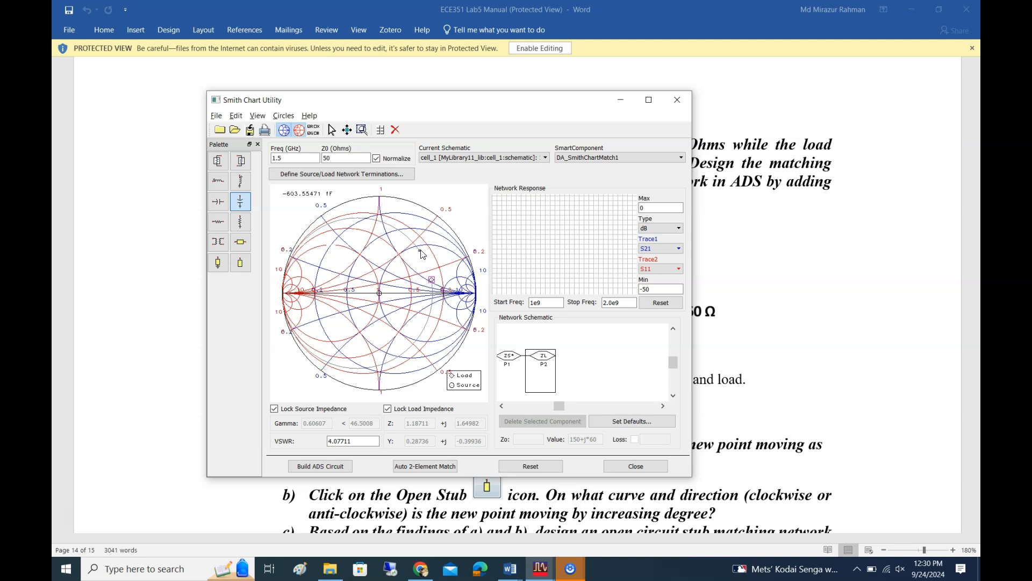
drag(423, 254, 430, 313)
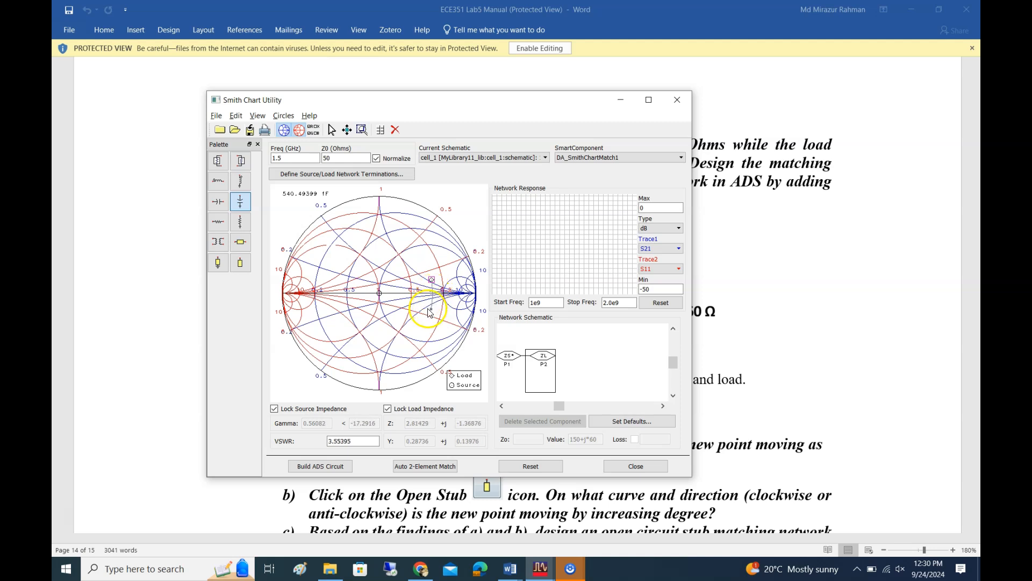
drag(429, 313, 380, 298)
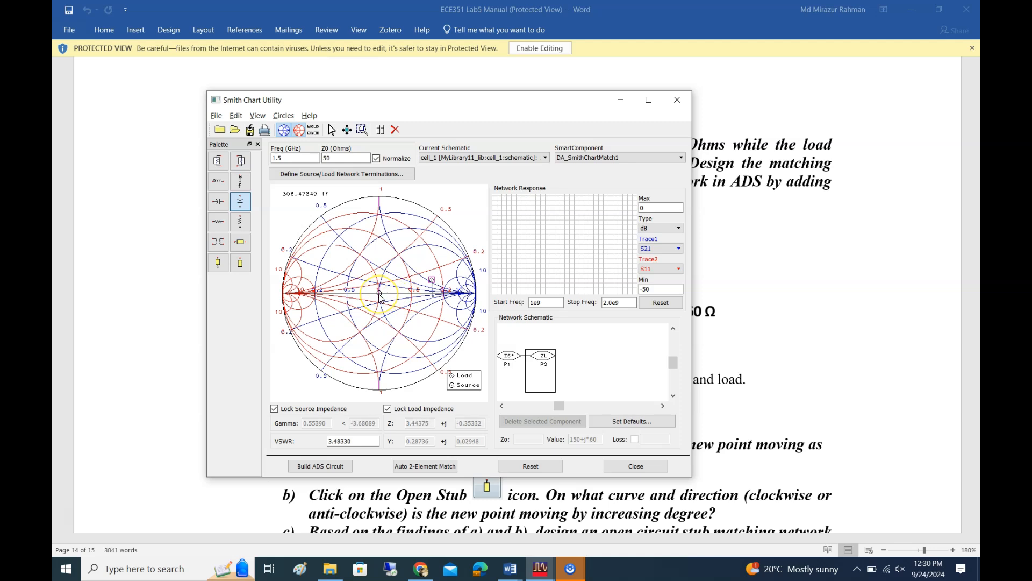
drag(380, 297, 417, 342)
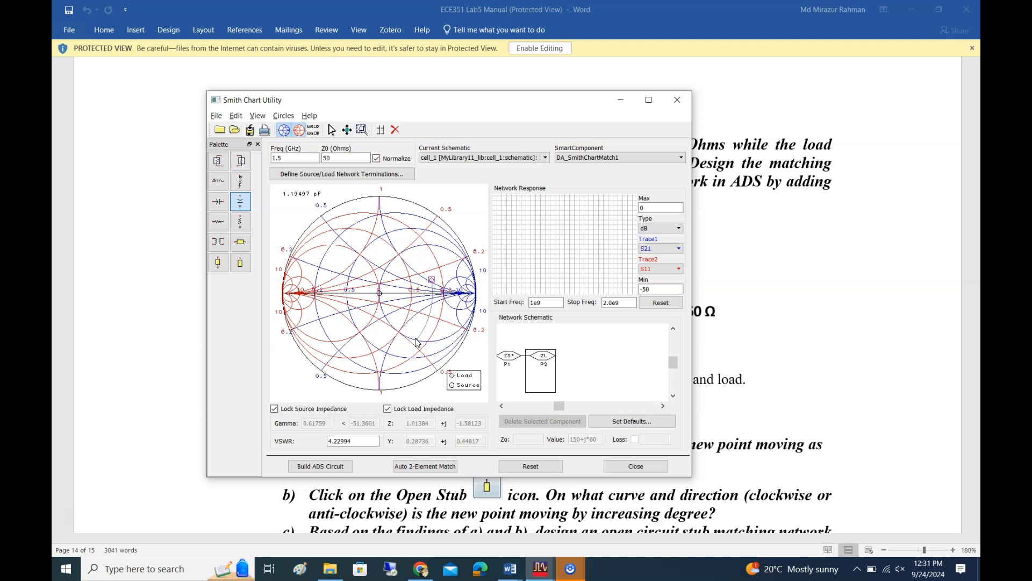
drag(416, 342, 417, 344)
mouse_move(418, 344)
mouse_down()
mouse_move(380, 293)
mouse_move(425, 339)
mouse_move(417, 343)
mouse_up()
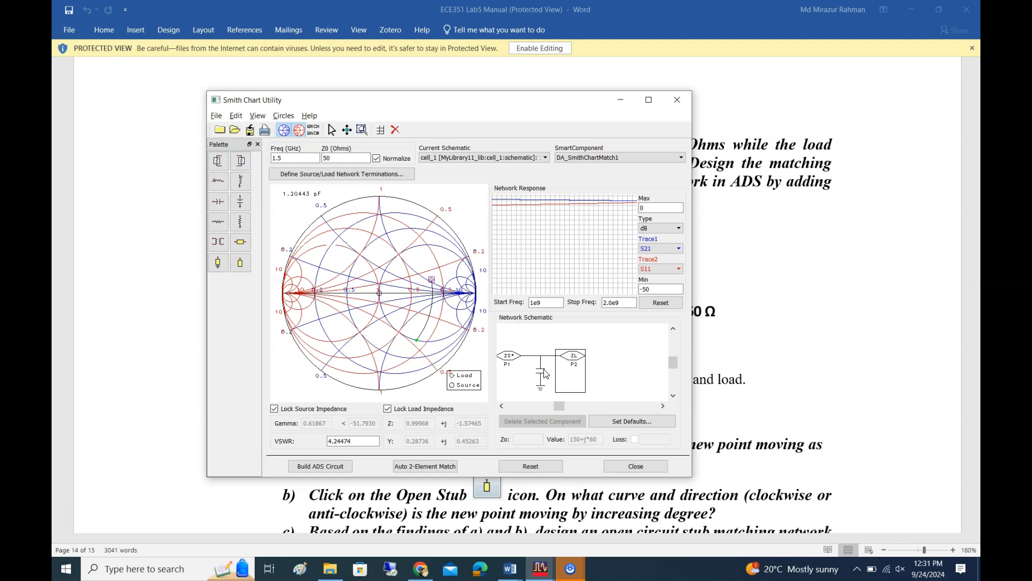
click(546, 365)
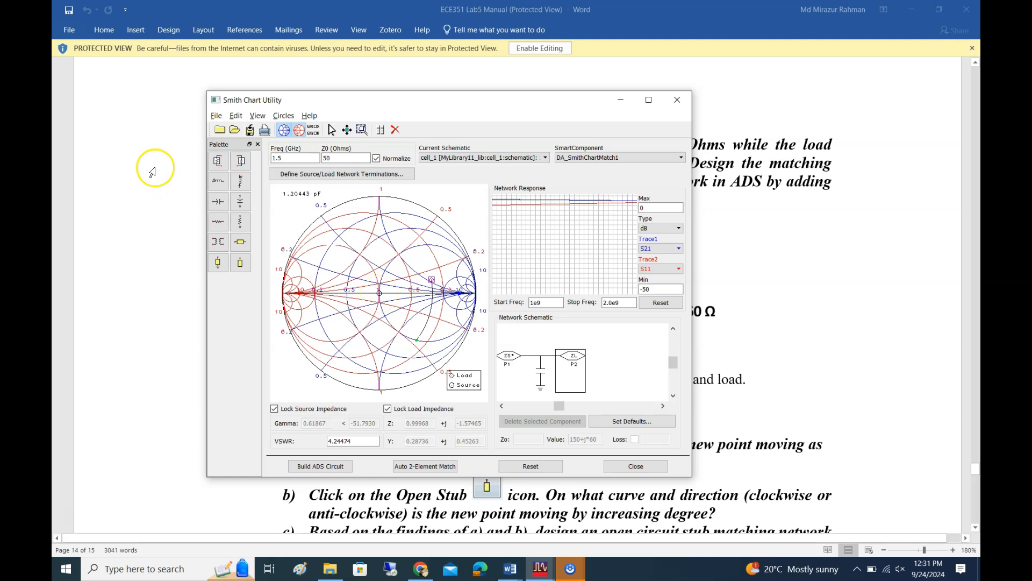
Add a series inductor of about 8.30 nH, bringing the impedance point to the source point at the chart's centre
click(218, 183)
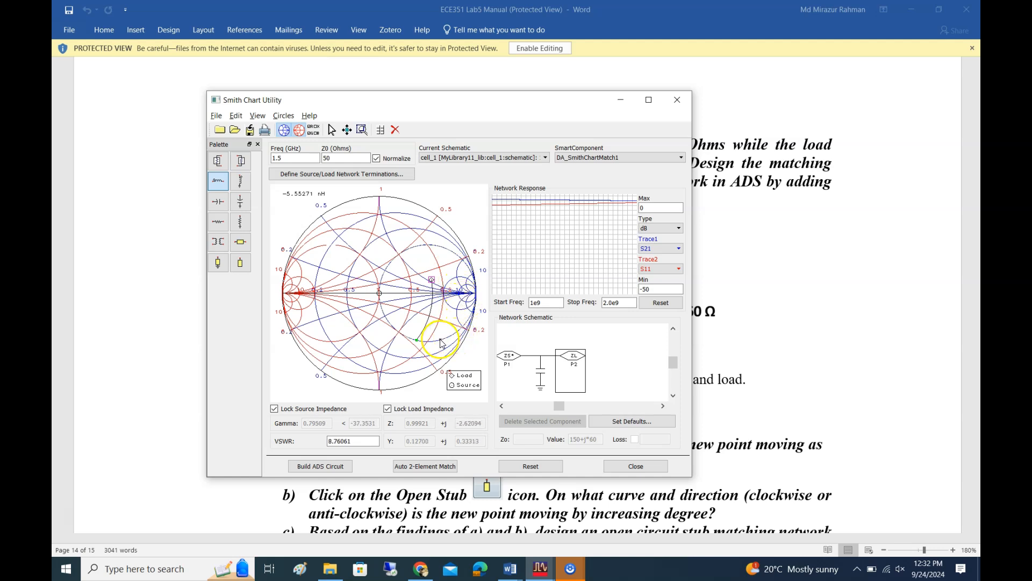
drag(457, 335, 381, 295)
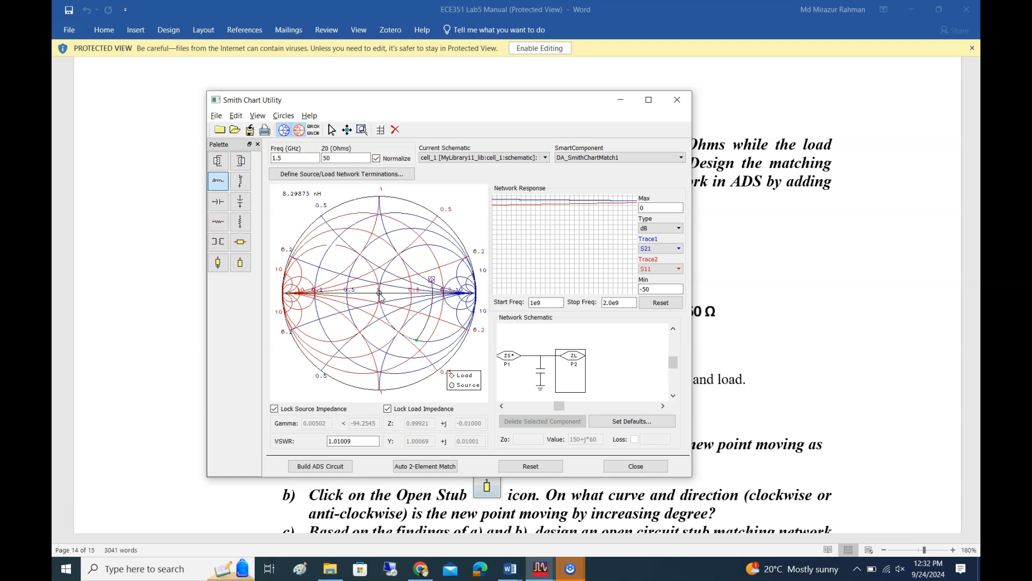
click(379, 294)
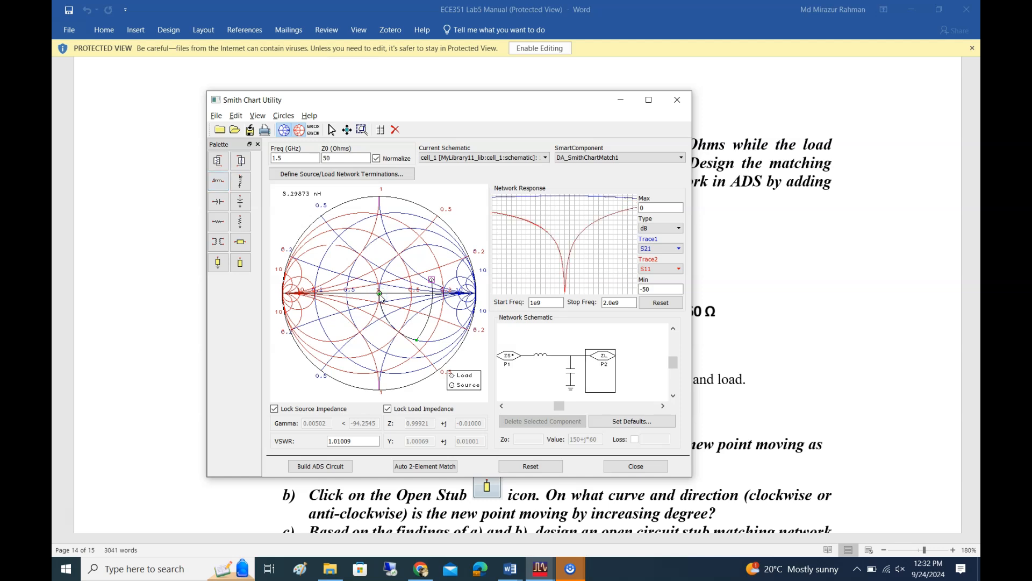
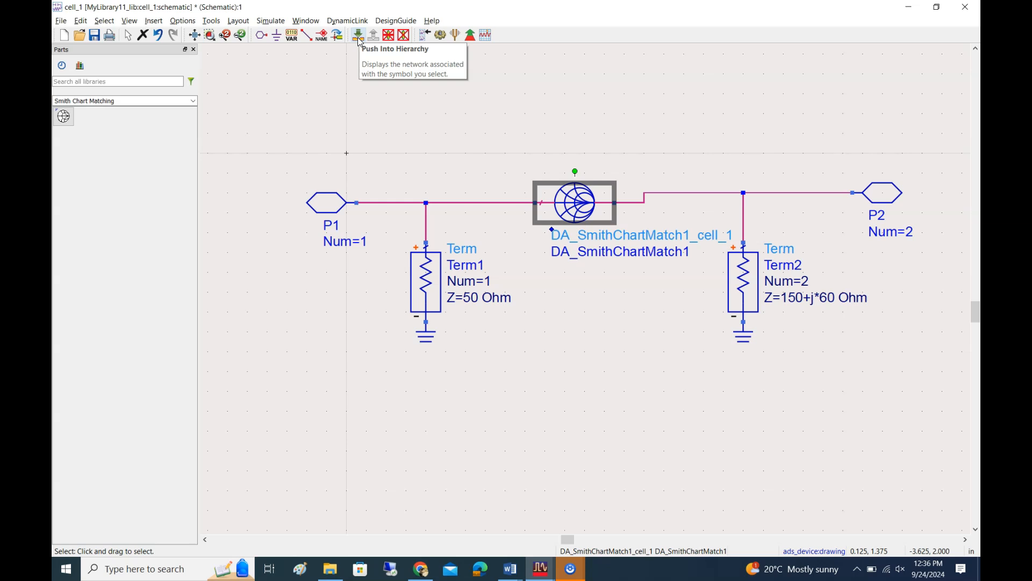
Examine the circuit built inside the Smith chart matching component, and select the series capacitor in the Smith Chart Utility for comparison
click(358, 35)
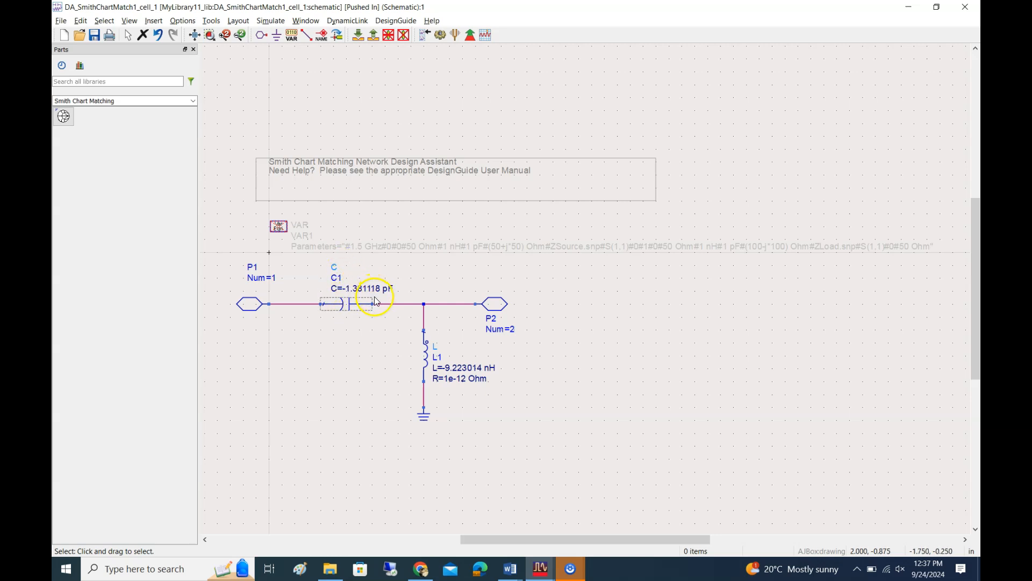
click(542, 572)
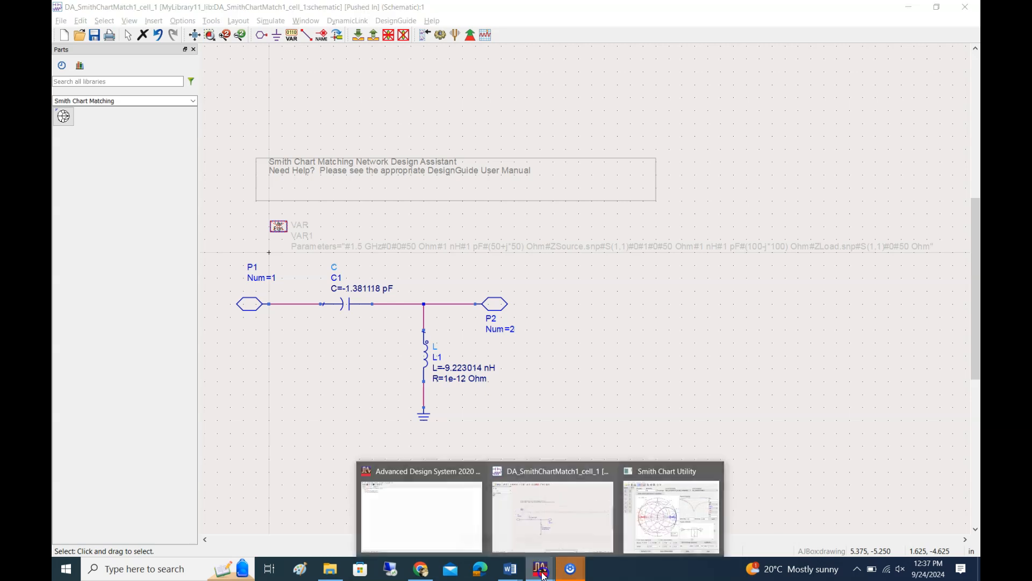
click(645, 534)
click(538, 355)
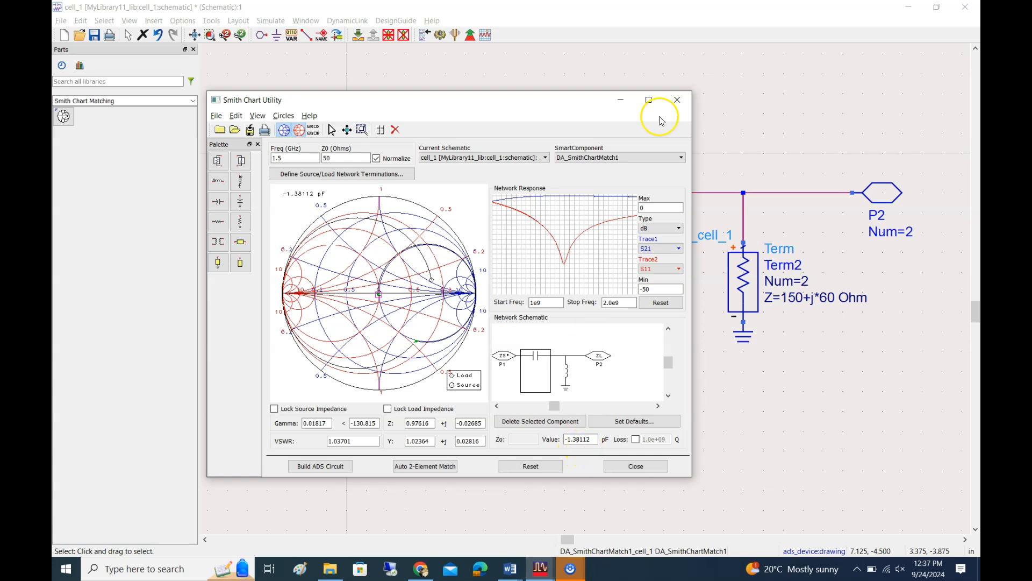
click(620, 100)
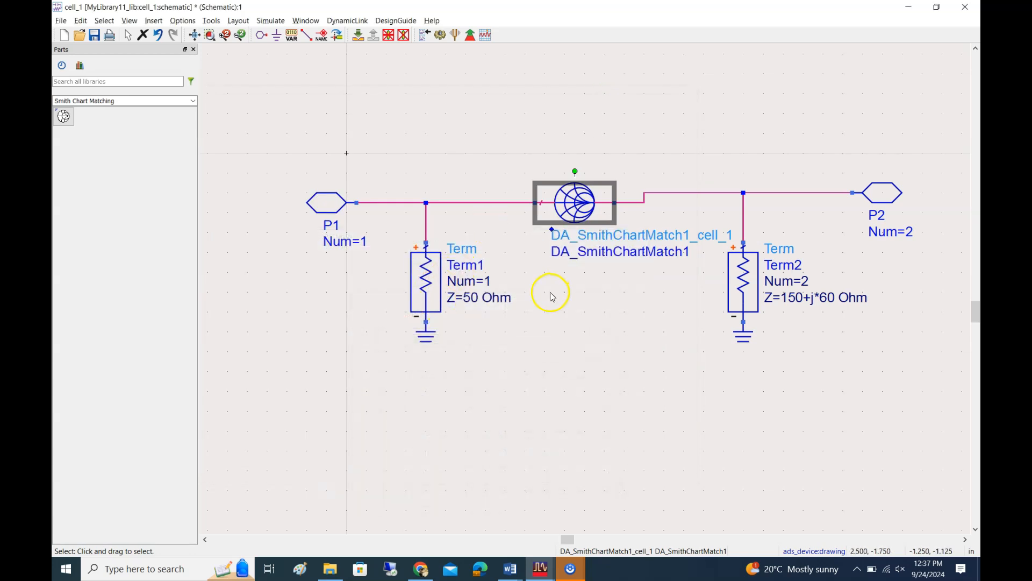
mouse_move(541, 569)
click(652, 526)
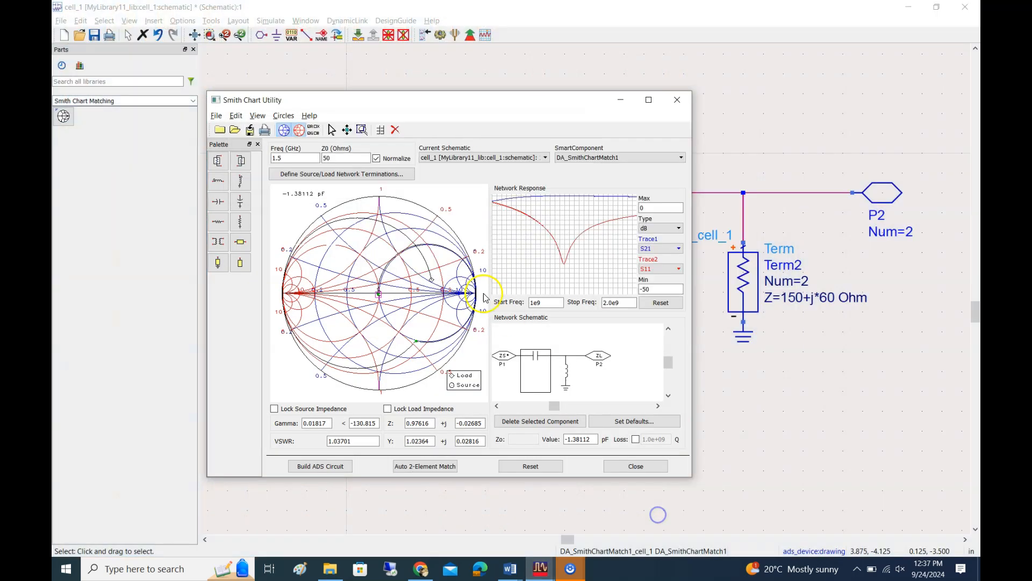
click(459, 387)
click(552, 575)
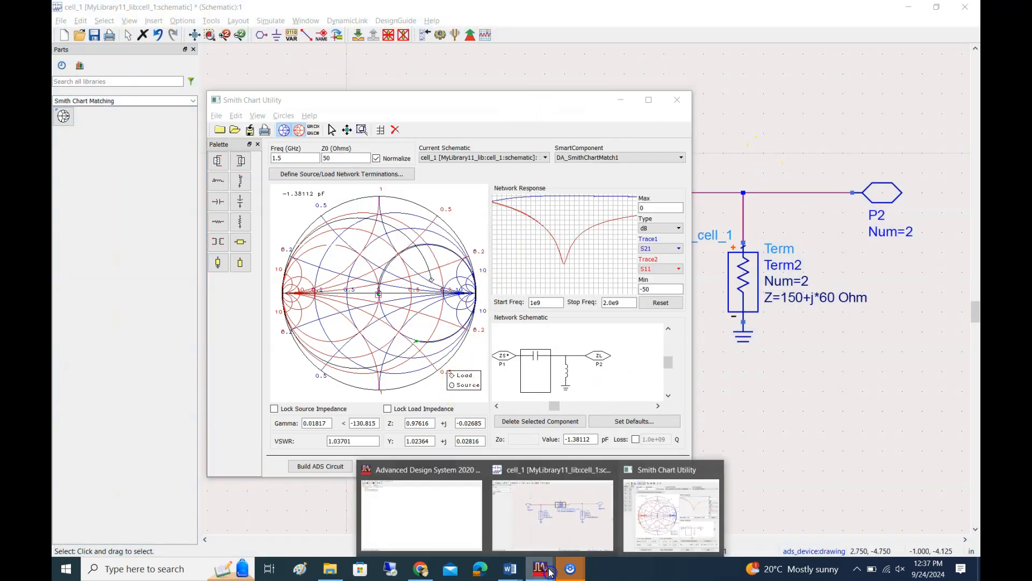
click(551, 516)
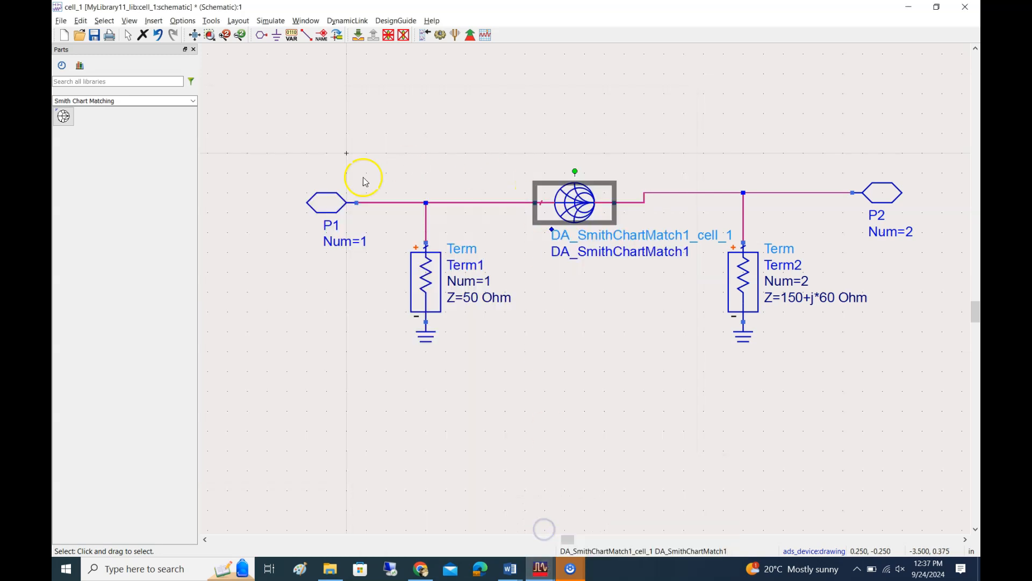
Inspect the matching component's subcircuit again, and return to the Smith Chart Utility
click(358, 35)
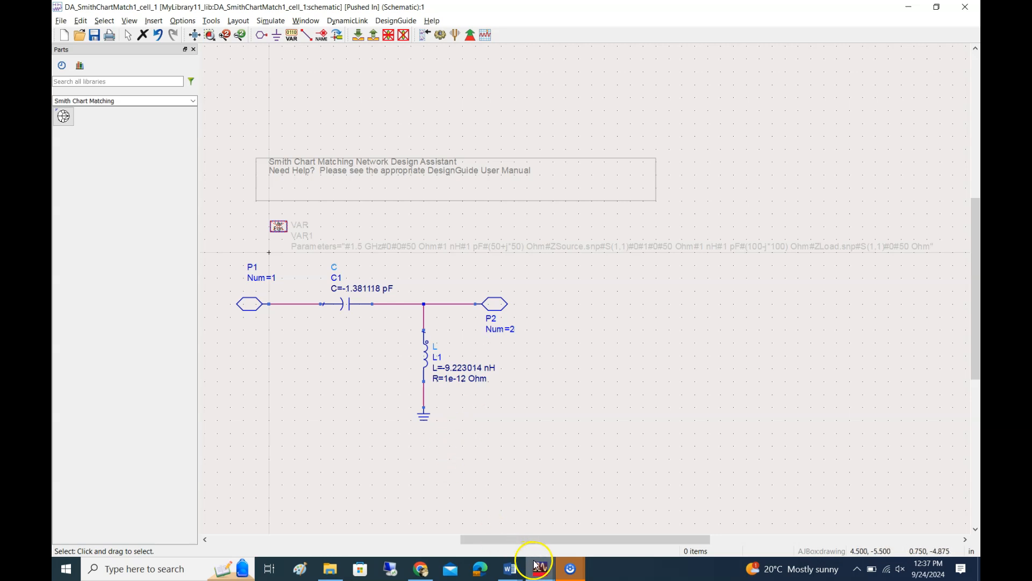
mouse_move(535, 563)
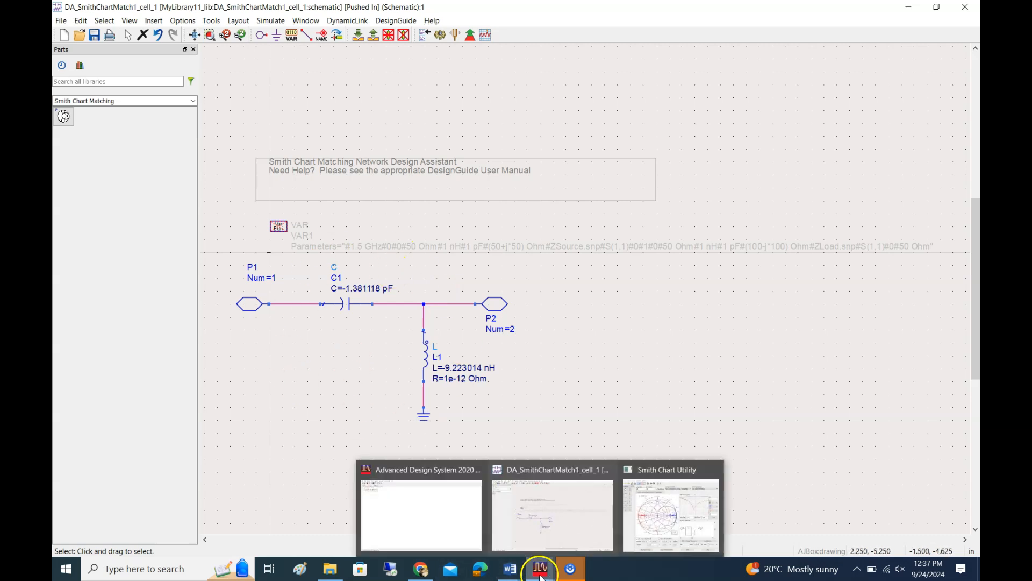
click(682, 486)
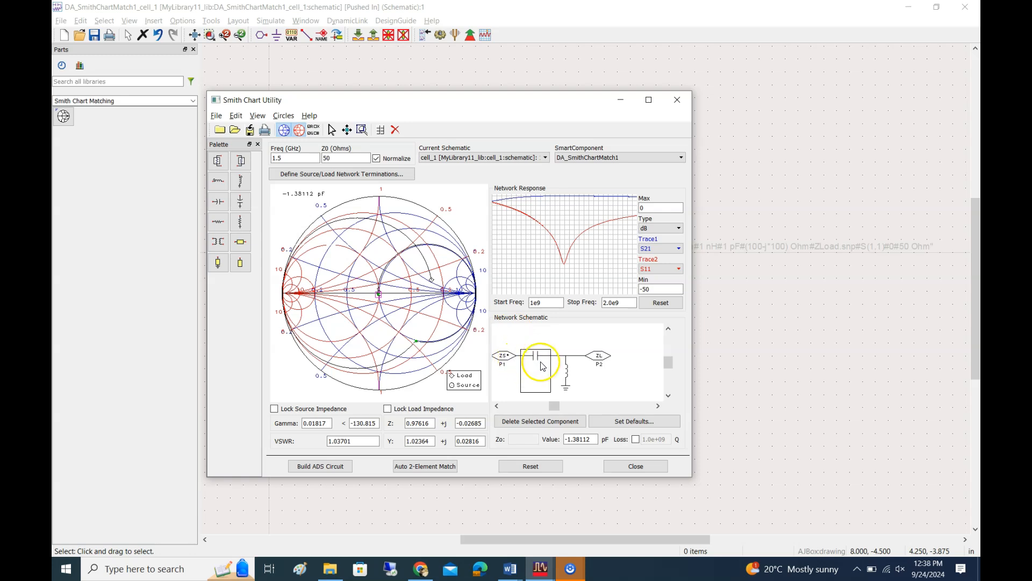
Delete the series capacitor and the shunt inductor from the network schematic
click(542, 421)
click(538, 376)
click(530, 427)
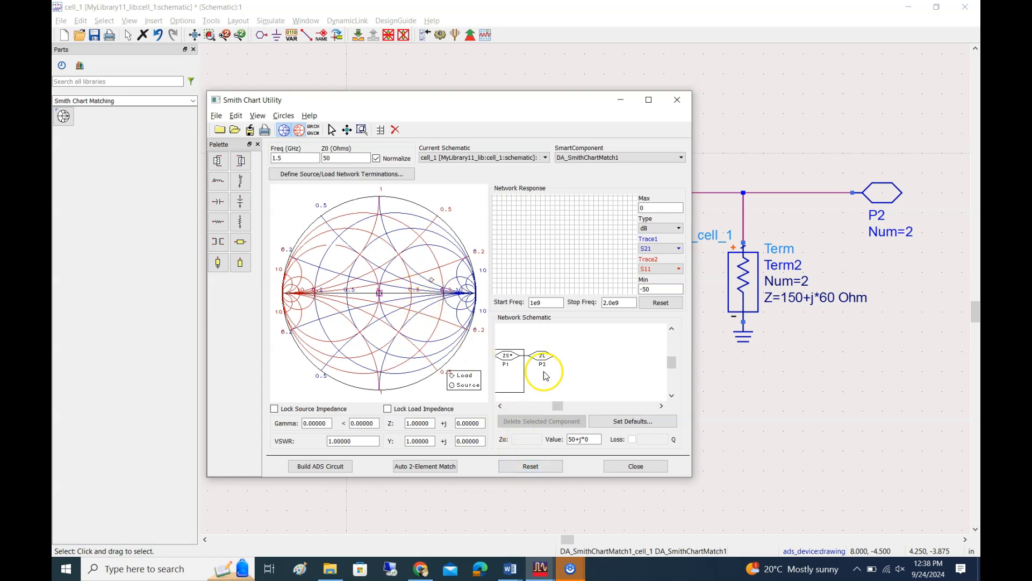
Lock the source and load impedances, and select the load in the network schematic
click(273, 410)
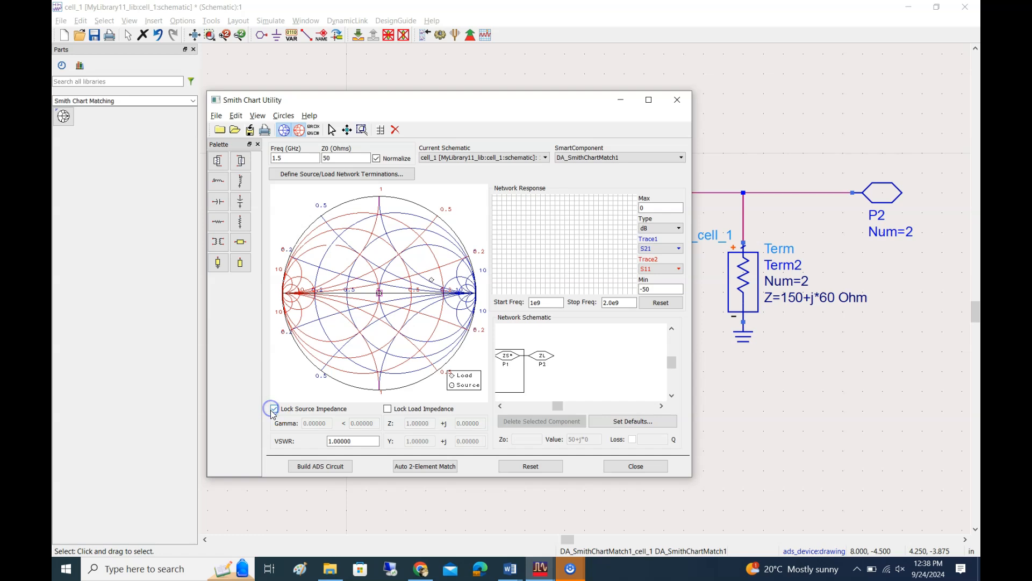
click(387, 409)
click(535, 357)
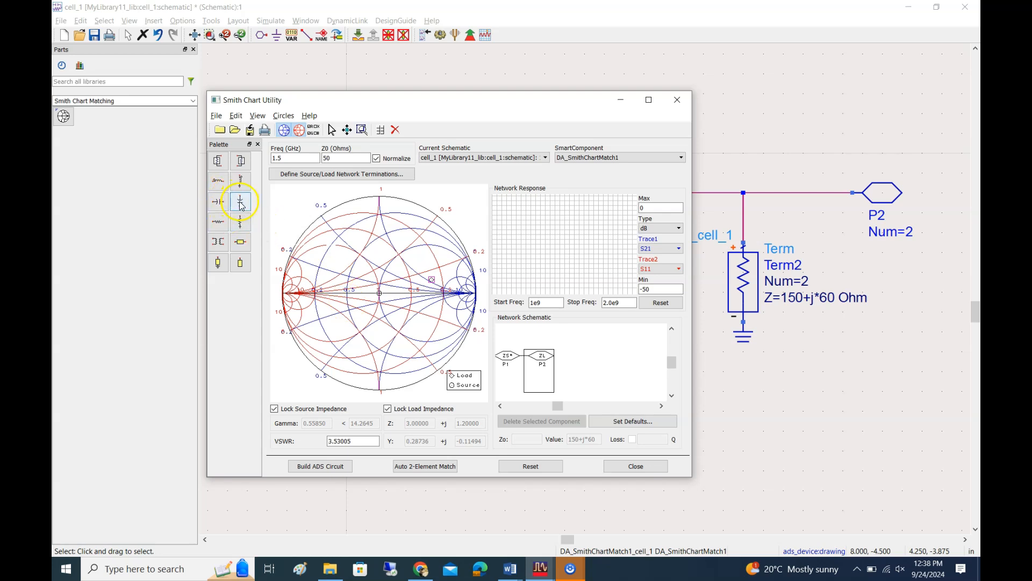
Preview series and shunt inductors at the load, and place a shunt capacitor of about 1.75 pF instead
click(217, 184)
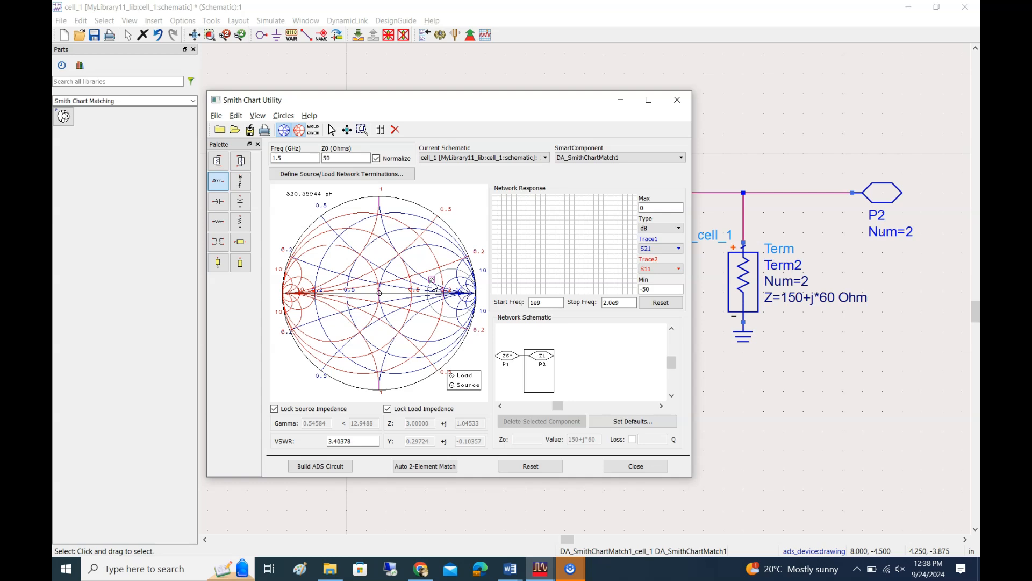
click(240, 183)
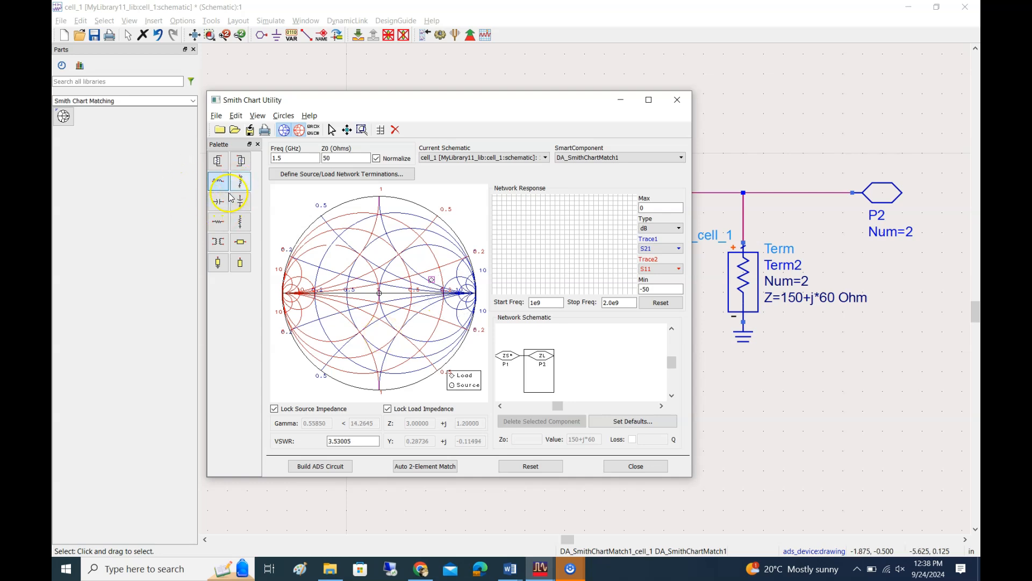
click(241, 204)
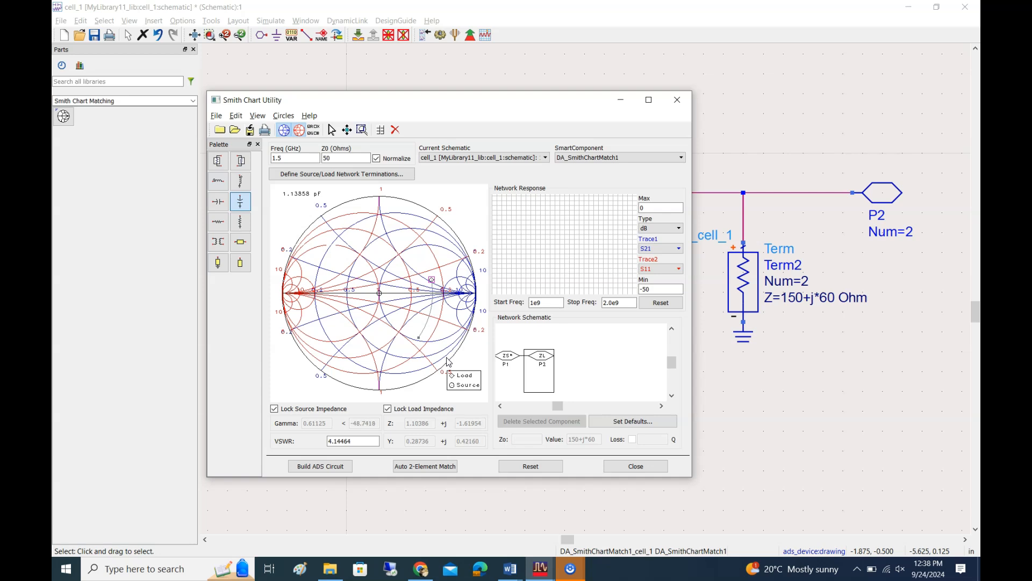
mouse_move(444, 361)
mouse_down()
mouse_move(414, 357)
mouse_move(407, 370)
mouse_up()
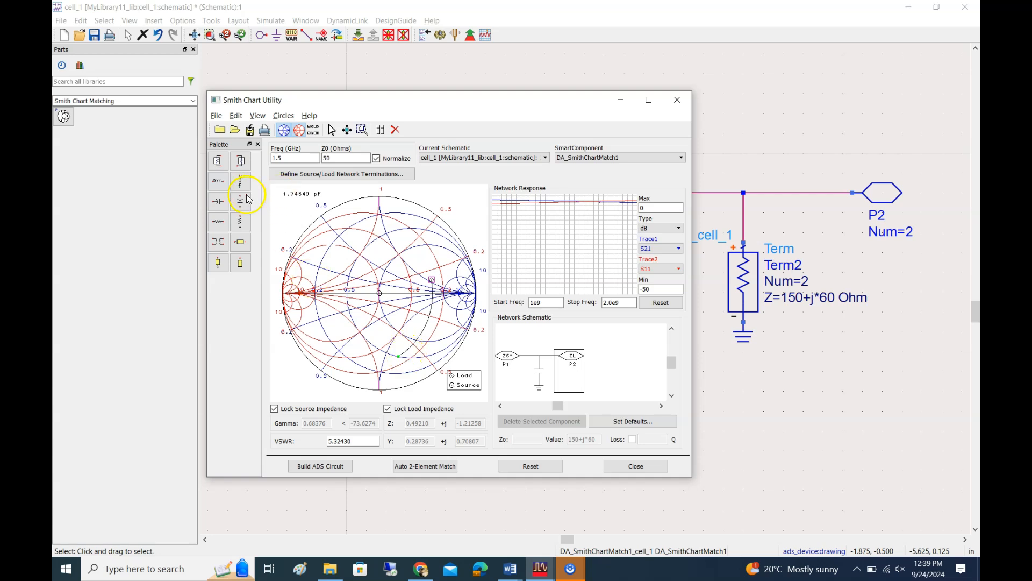
Add another shunt capacitor of about -2.47 pF and a series inductor of about -8.27 nH to reach the chart's centre
click(219, 181)
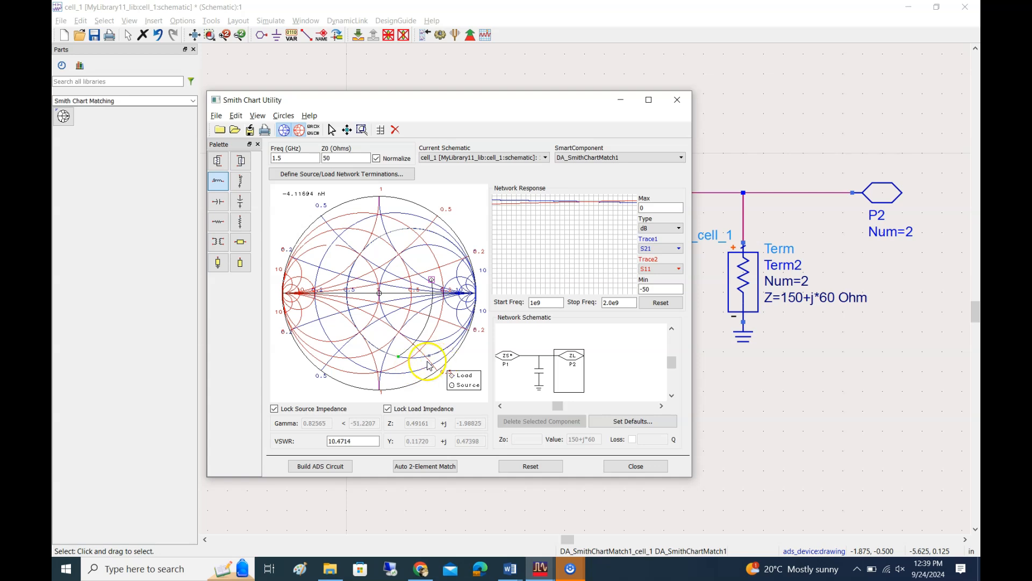
click(241, 181)
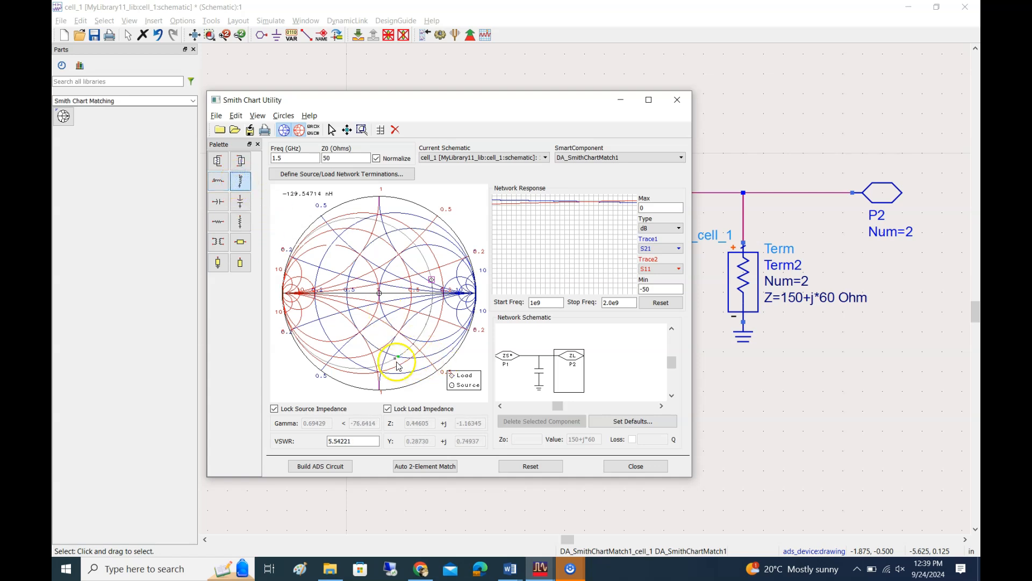
click(240, 201)
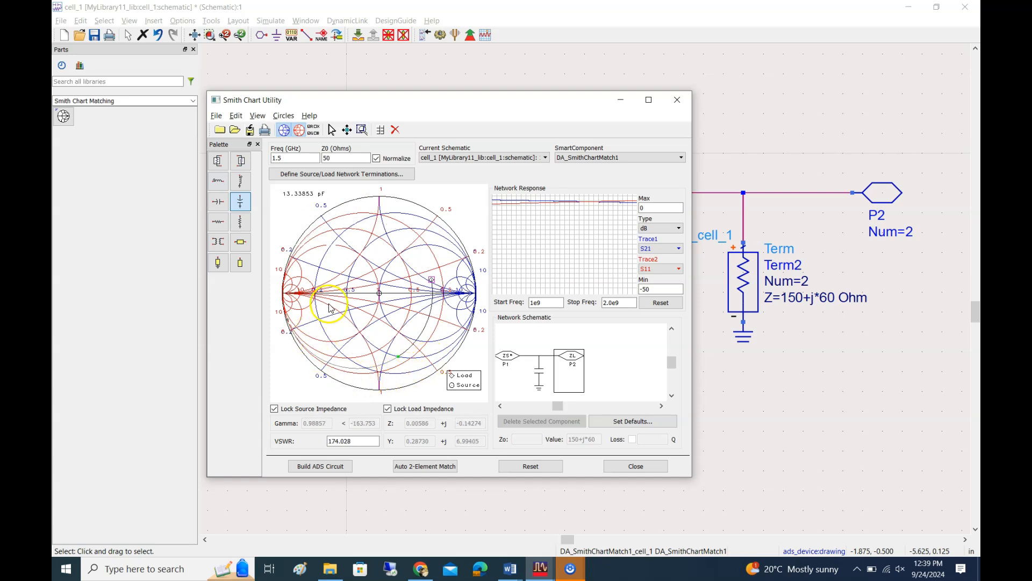
click(401, 260)
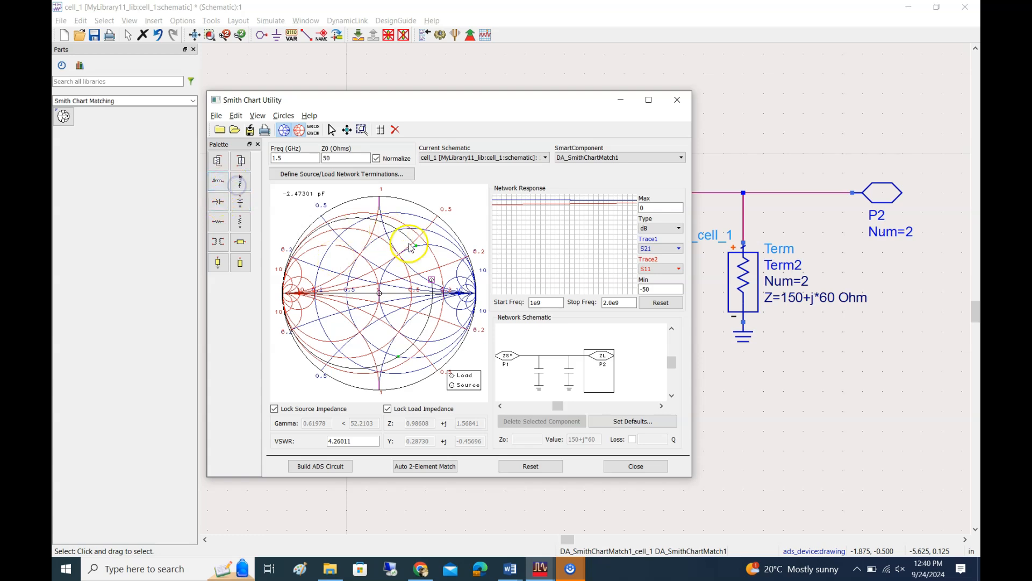
click(424, 246)
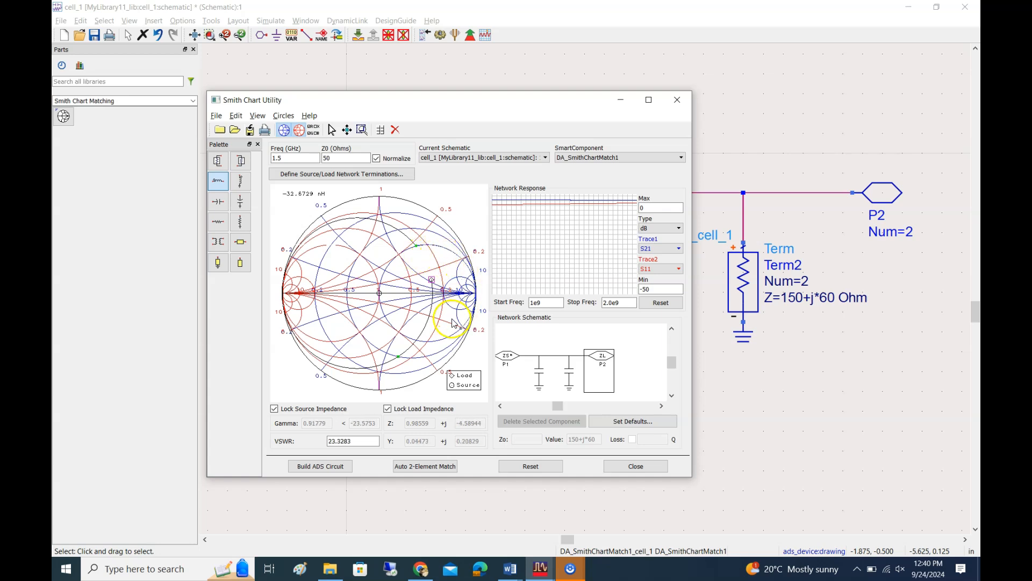
click(380, 294)
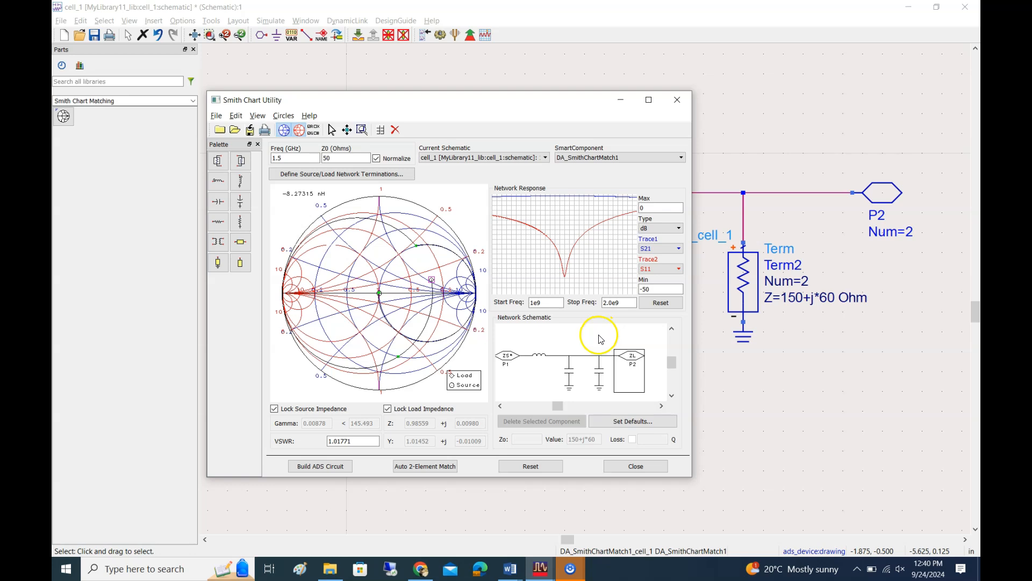
Delete the series inductor and both shunt capacitors from the network schematic
click(540, 355)
click(566, 371)
click(549, 421)
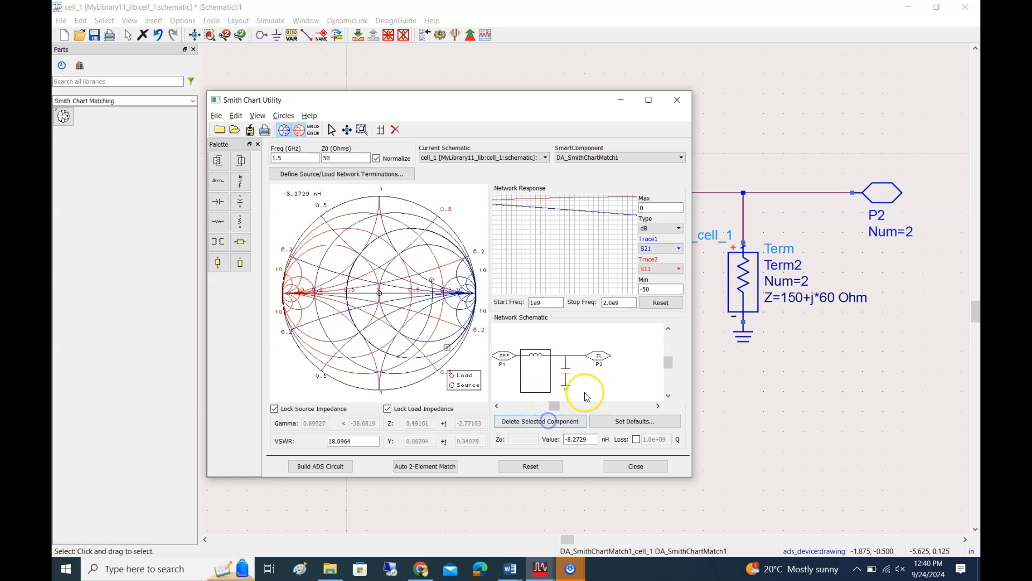
click(566, 370)
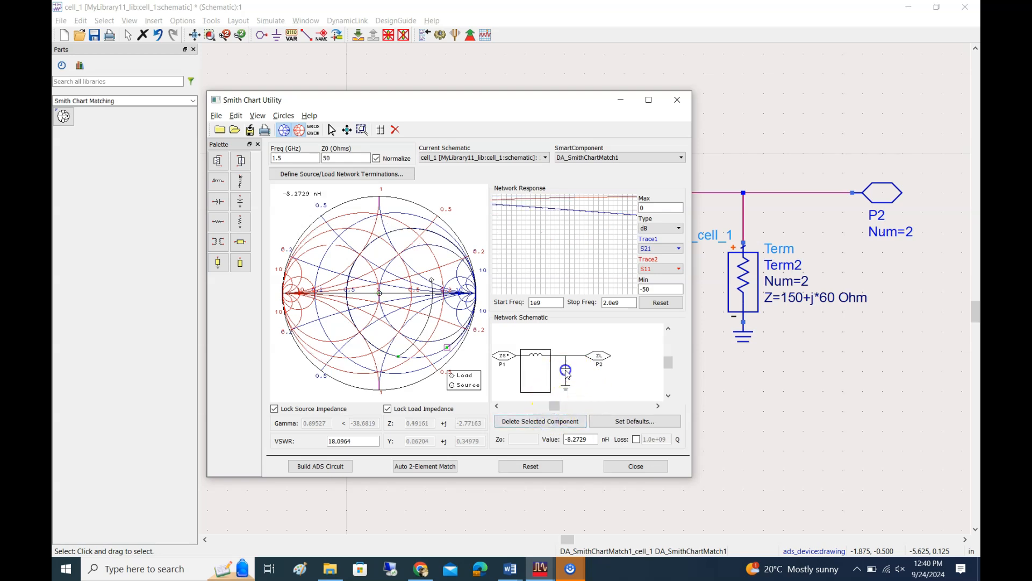
click(557, 418)
click(546, 423)
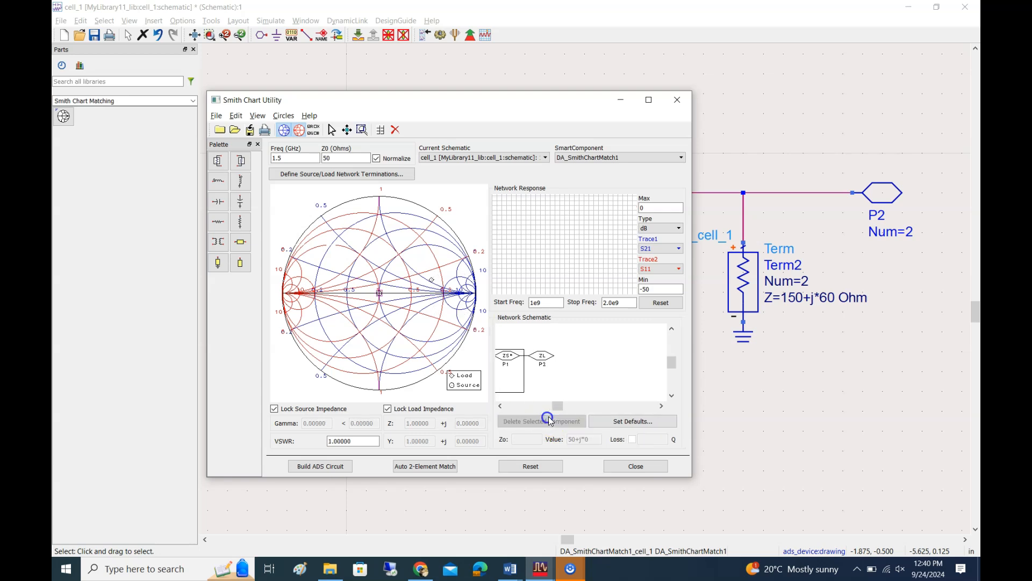
Add a shunt capacitor of about 1.189 pF at the load and a series inductor of about 8.41 nH ending at the chart's centre
click(237, 204)
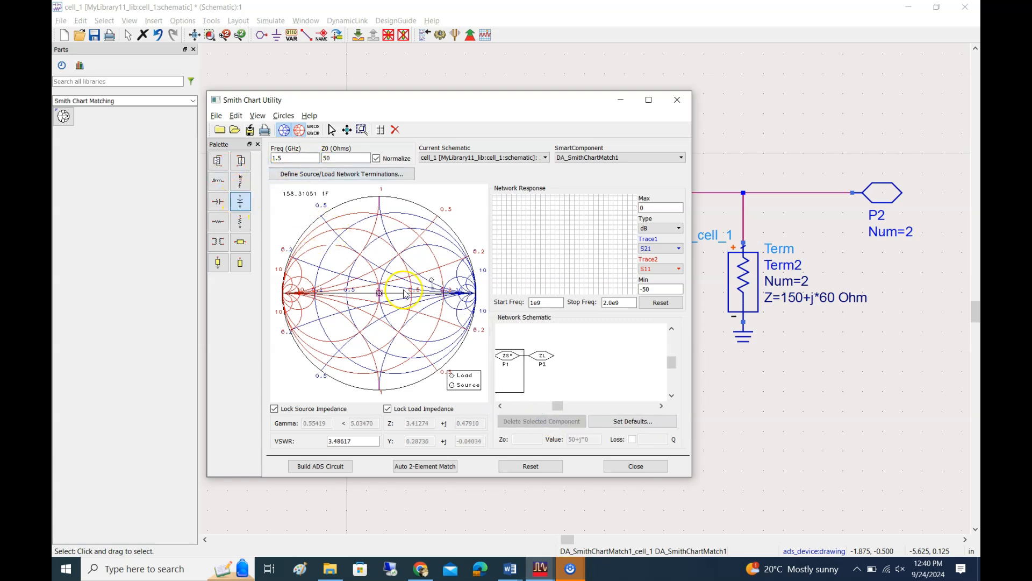
click(419, 341)
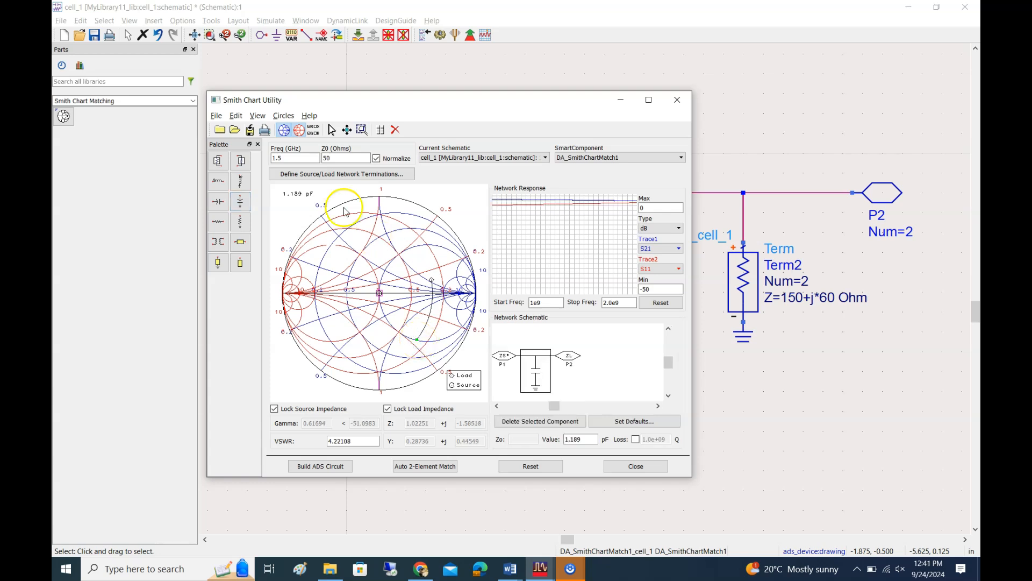
click(219, 181)
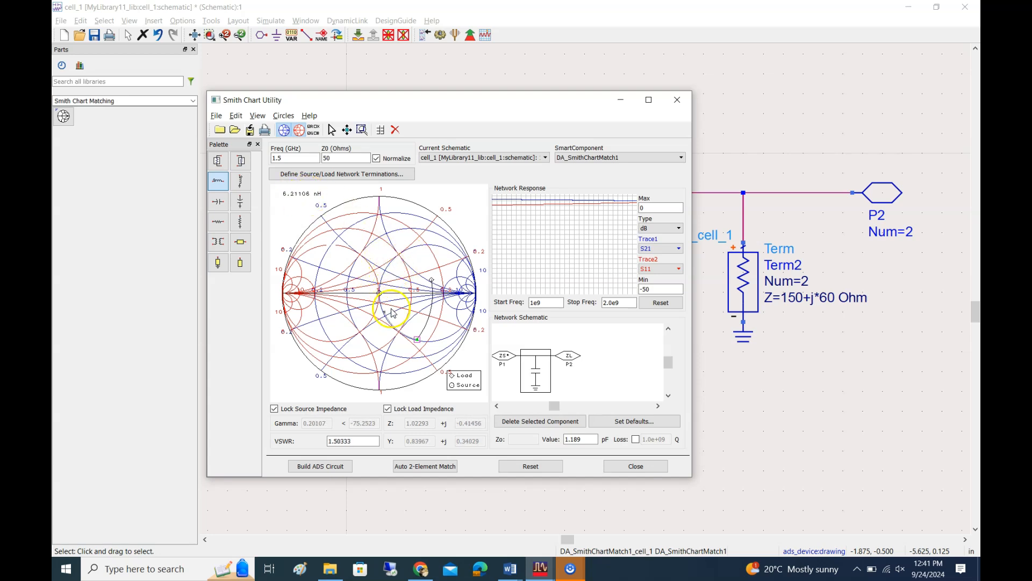
click(381, 294)
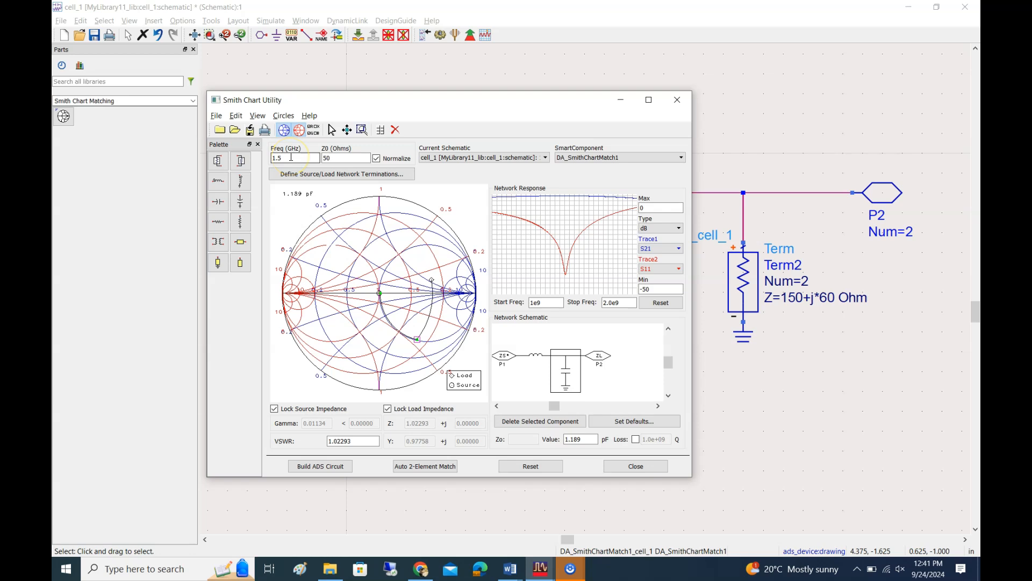
Build the ADS circuit from the matching network, and open the matching component's subcircuit to view it
click(317, 465)
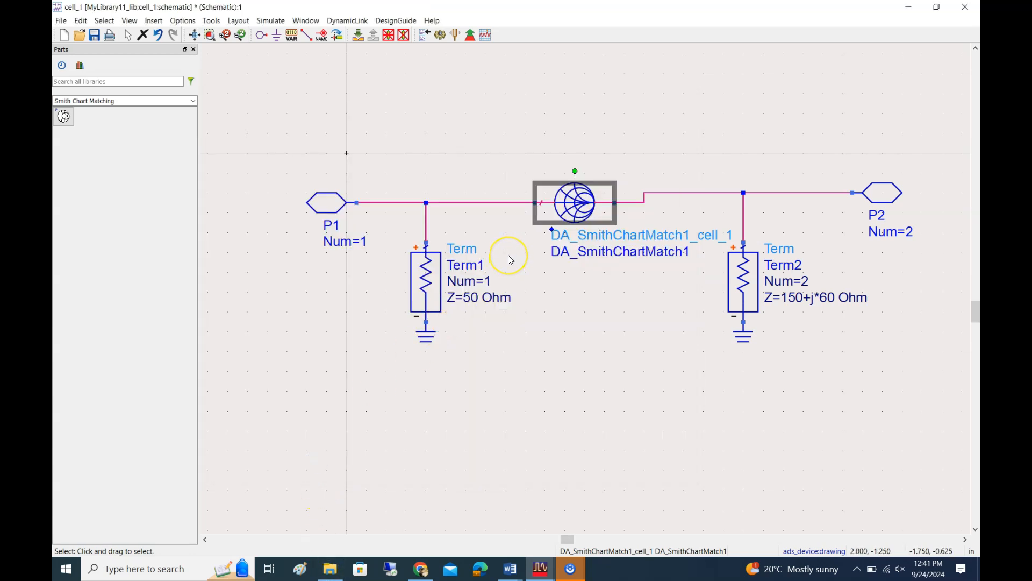
click(358, 39)
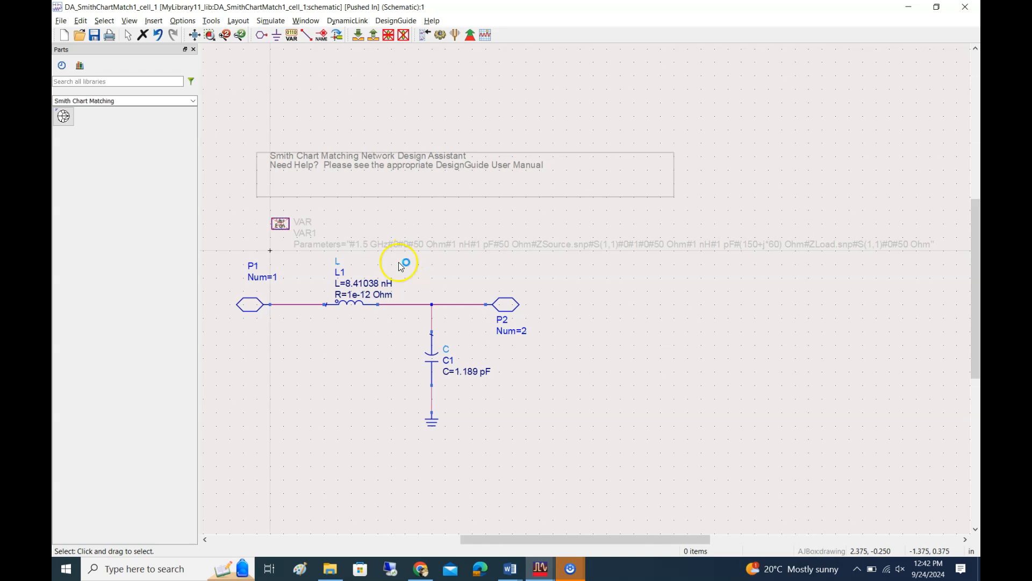
Return to the top-level schematic, and select the Smith chart matching component
click(374, 38)
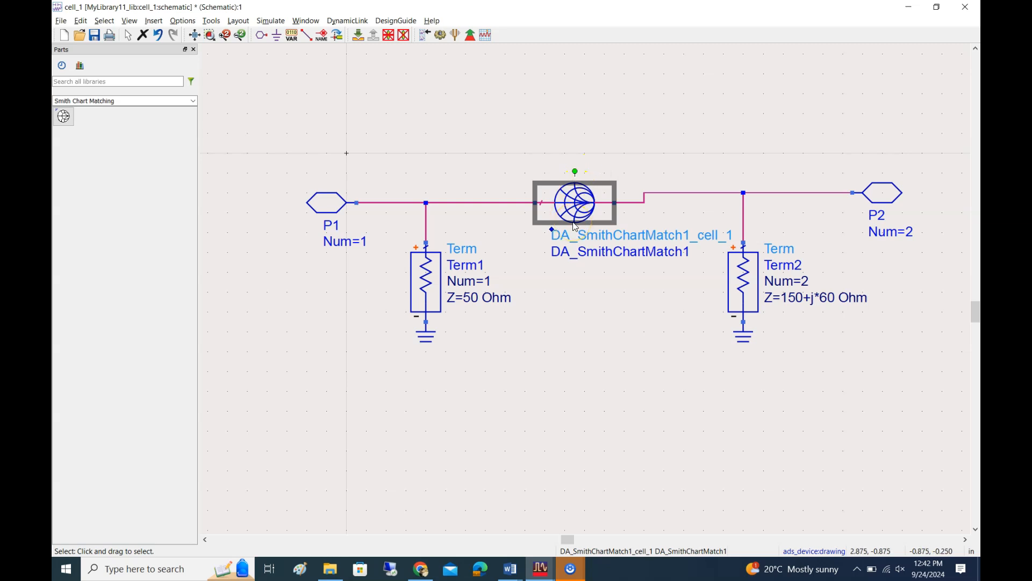
click(579, 198)
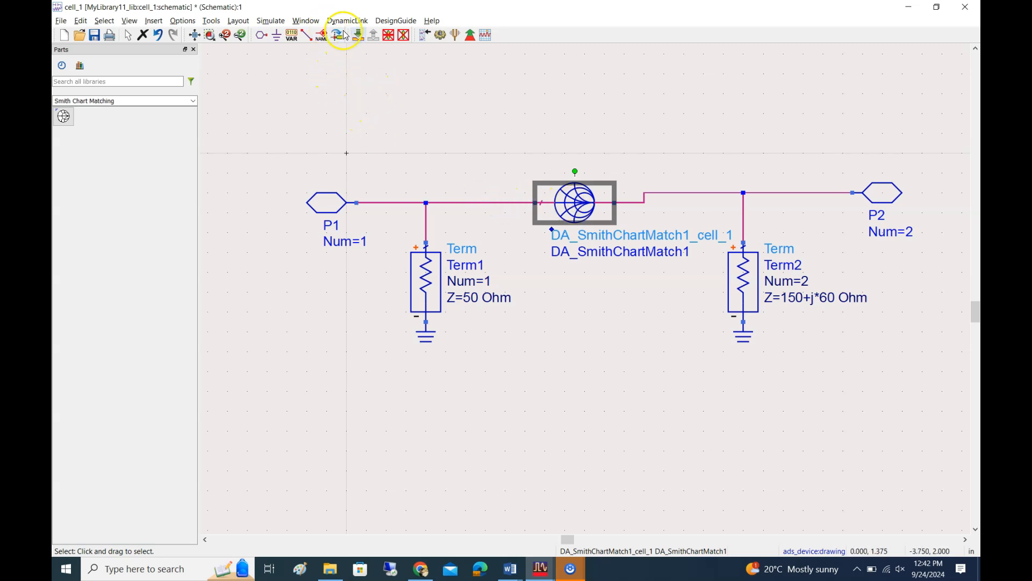
Try to run the simulation, and place an S-parameter simulation controller from the Simulation-S_Param palette below the matching component
click(440, 35)
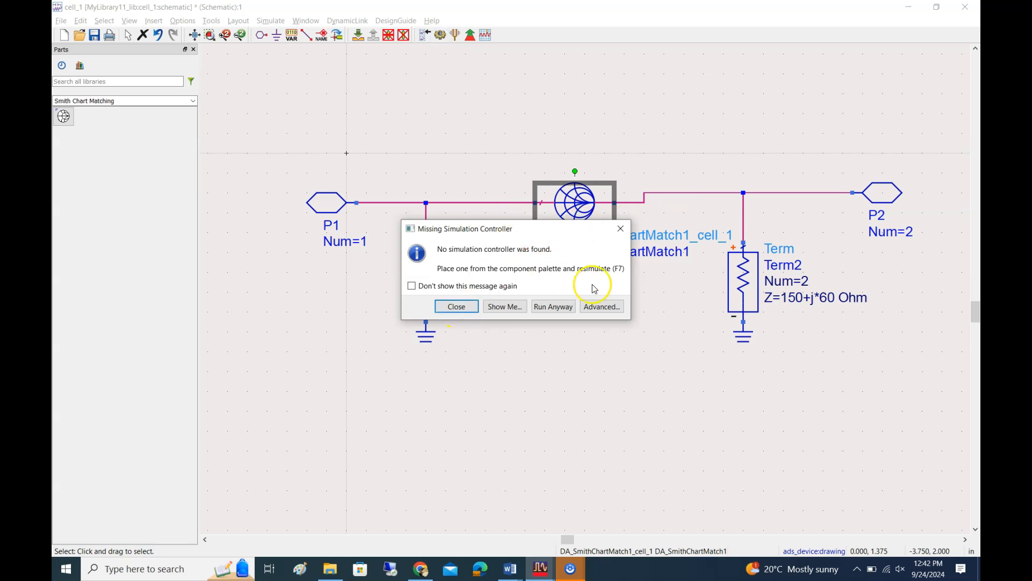
click(621, 229)
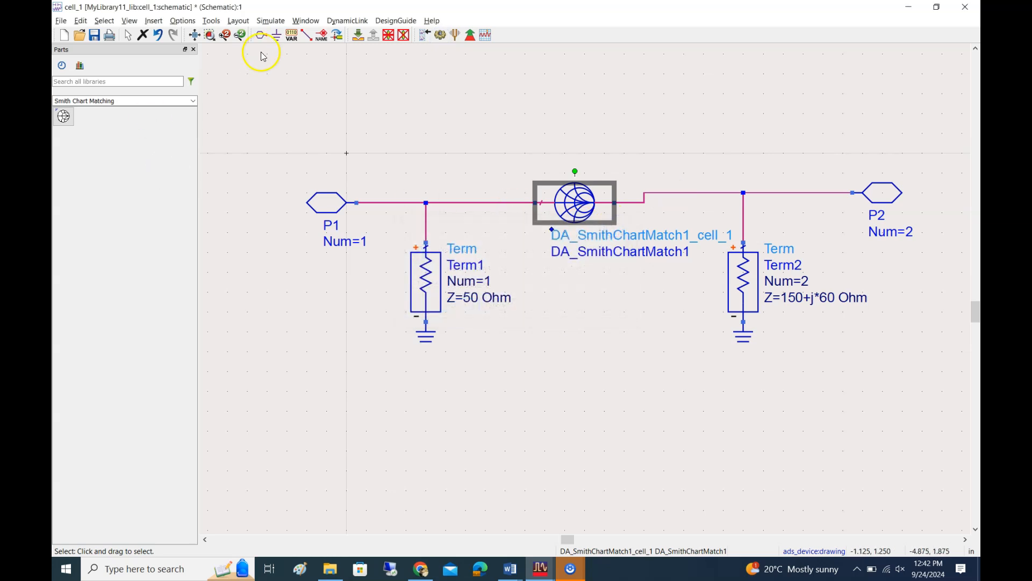
click(193, 101)
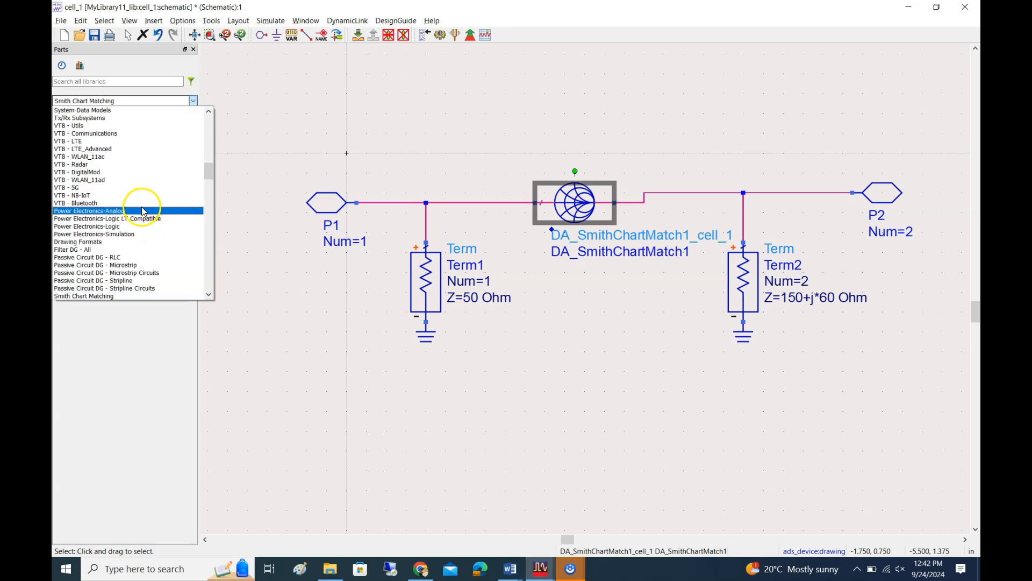
scroll(140, 225, up, 10)
scroll(134, 226, up, 10)
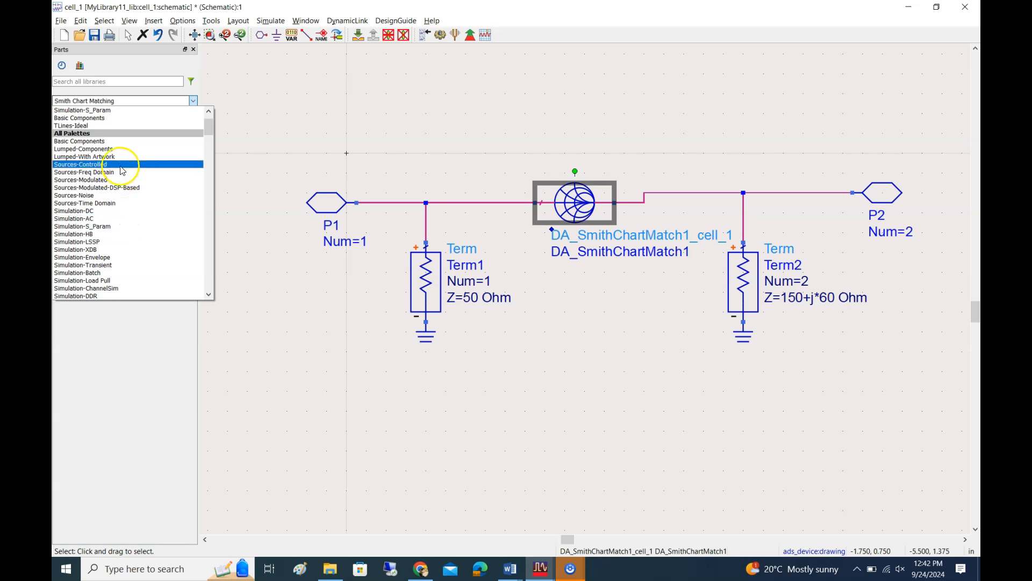
click(120, 111)
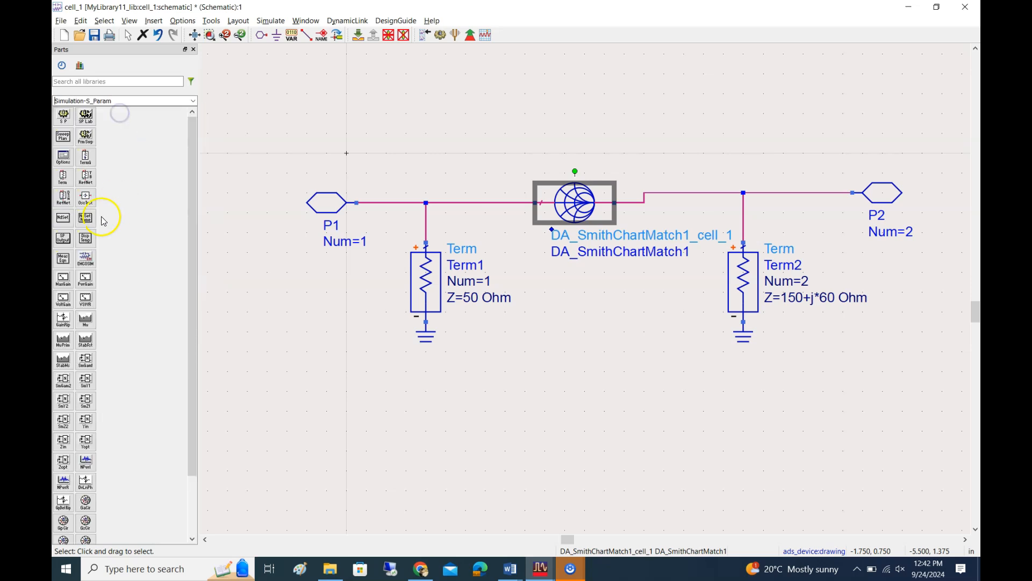
click(63, 116)
click(535, 350)
key(Escape)
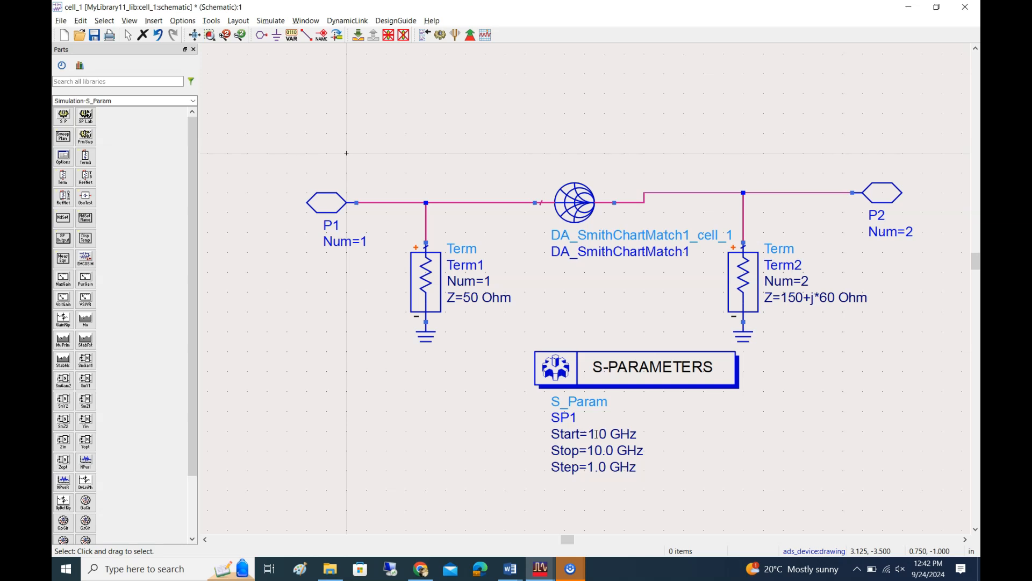
Check the frequency range in the Smith Chart Utility, and set the S-parameter controller's stop frequency to 5 GHz
mouse_move(540, 569)
click(655, 532)
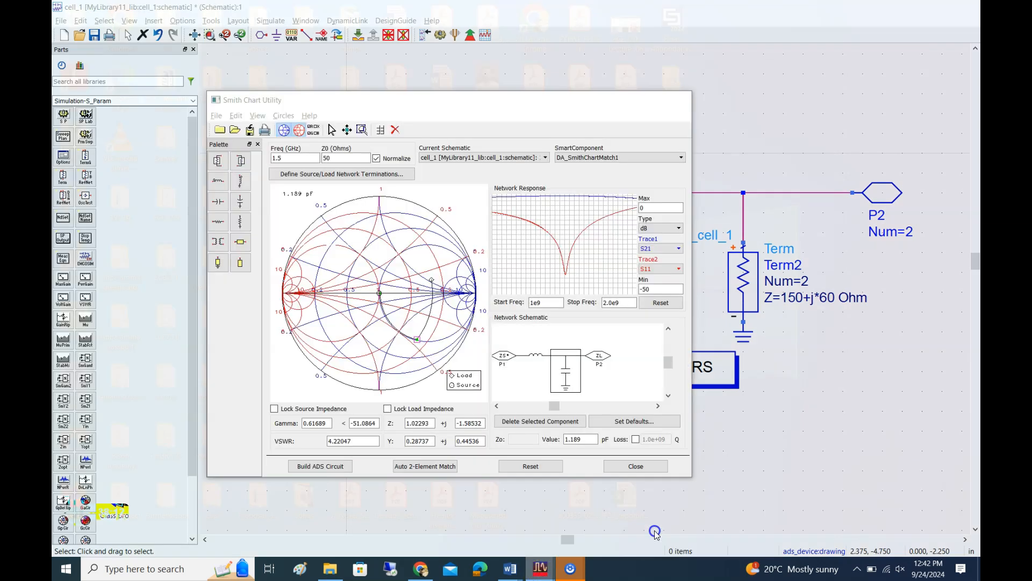
click(541, 546)
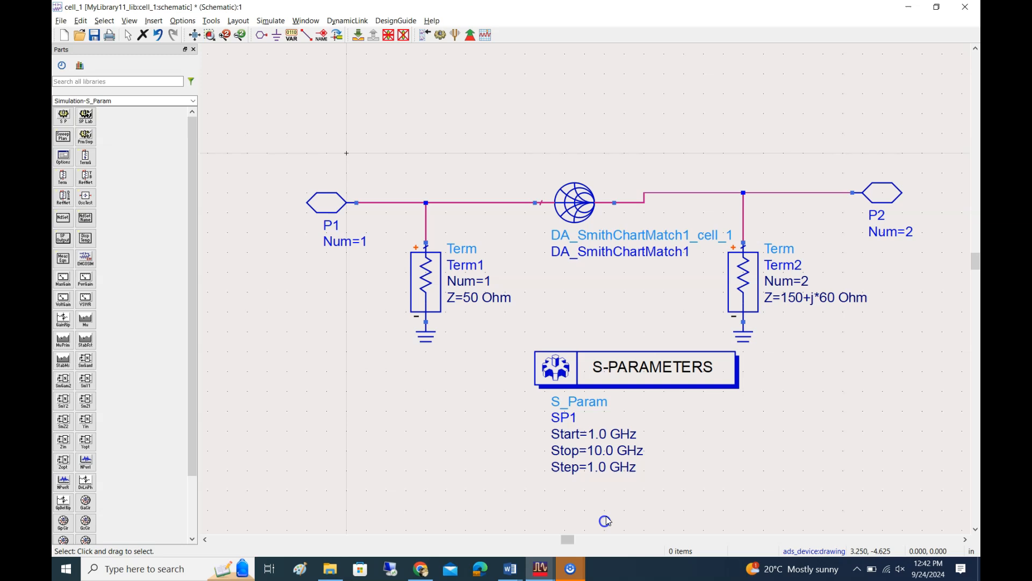
double_click(596, 449)
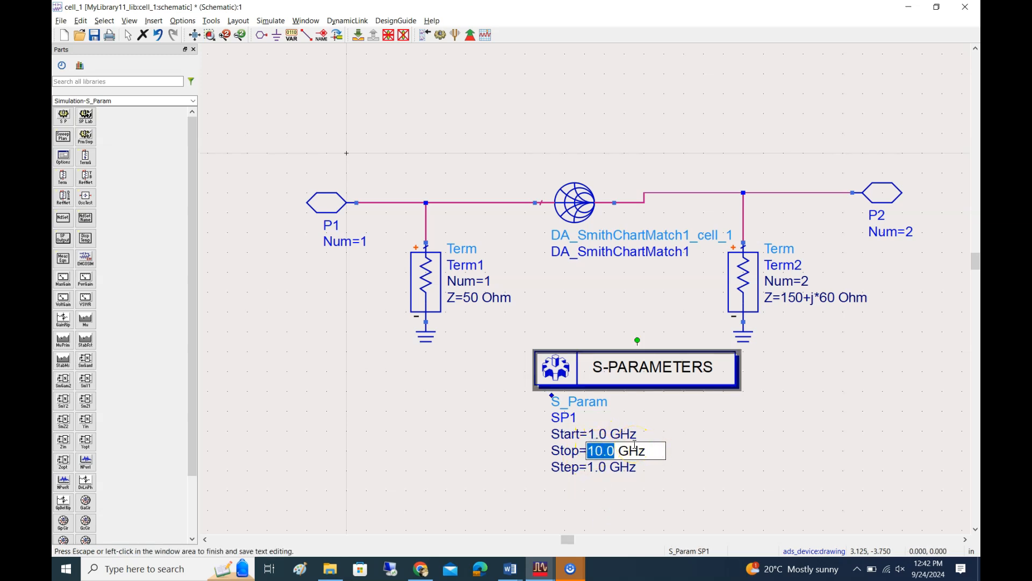
text(5)
click(578, 468)
Set the S-parameter sweep's step size to .2 GHz and its number of points to 25, and apply the settings
double_click(558, 388)
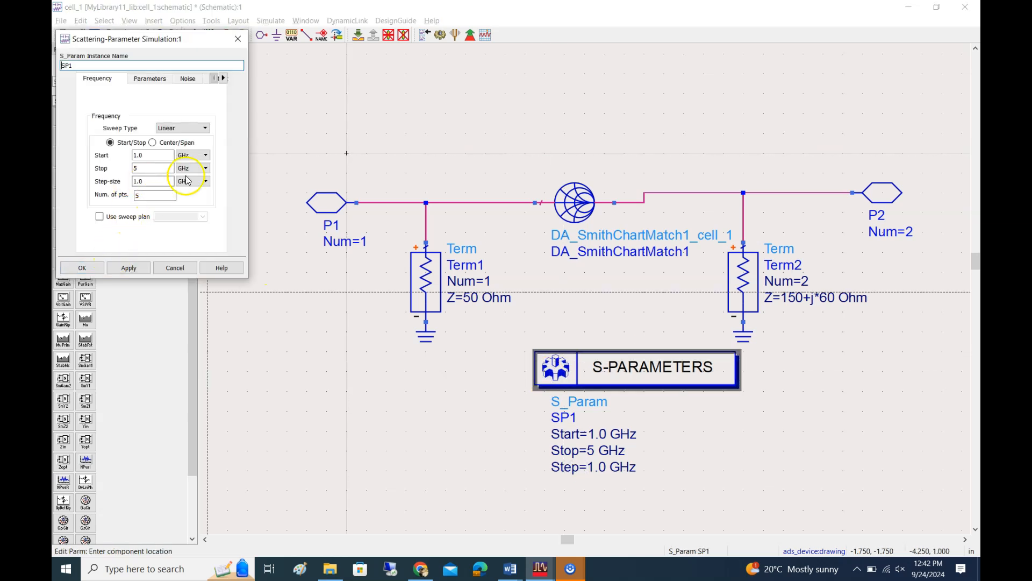
click(206, 181)
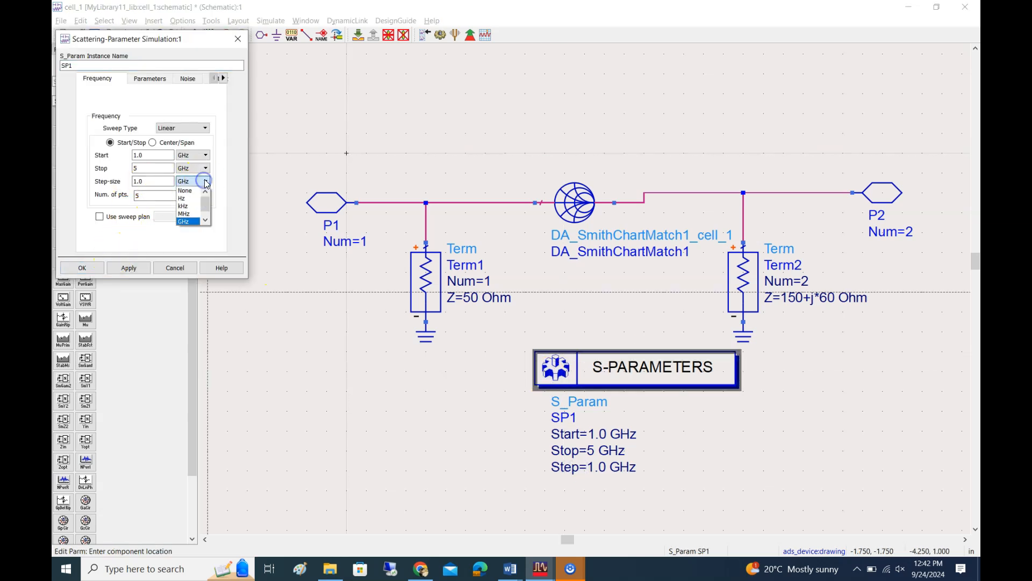
click(150, 181)
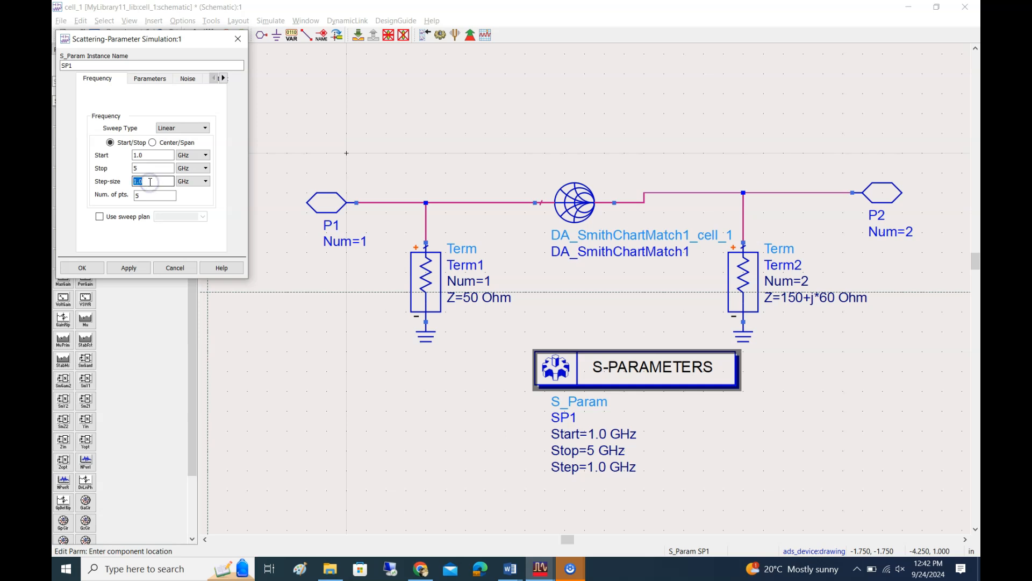
click(152, 196)
double_click(152, 195)
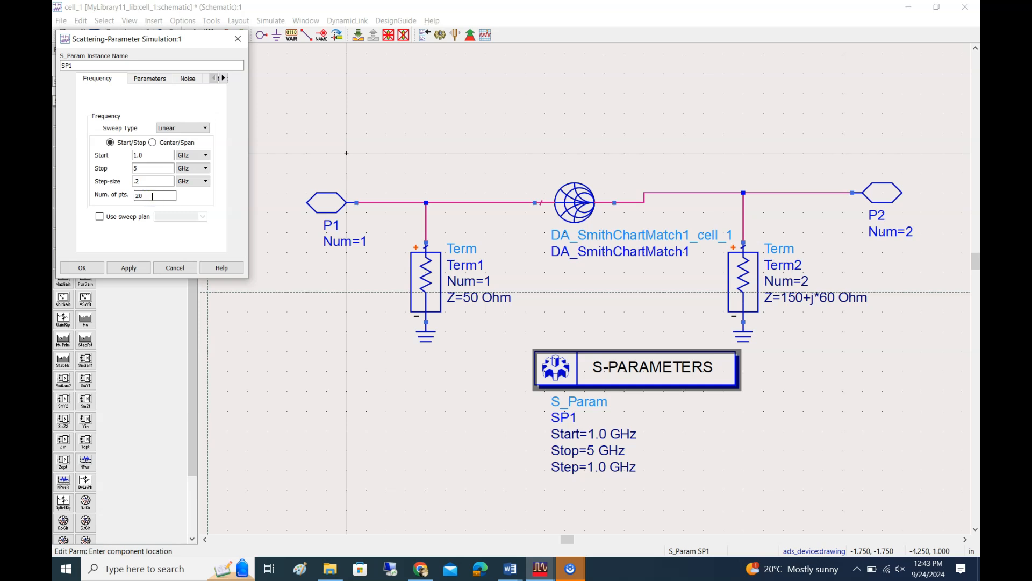
click(128, 268)
click(84, 269)
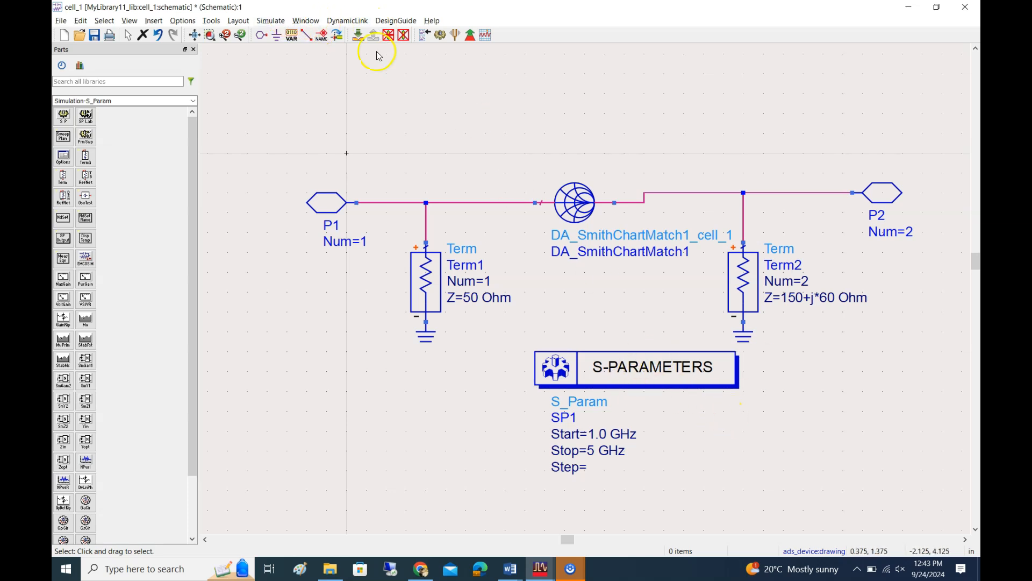
Run the simulation and add a rectangular plot of S(1,1) and S(2,1) in dB to the data display
click(441, 36)
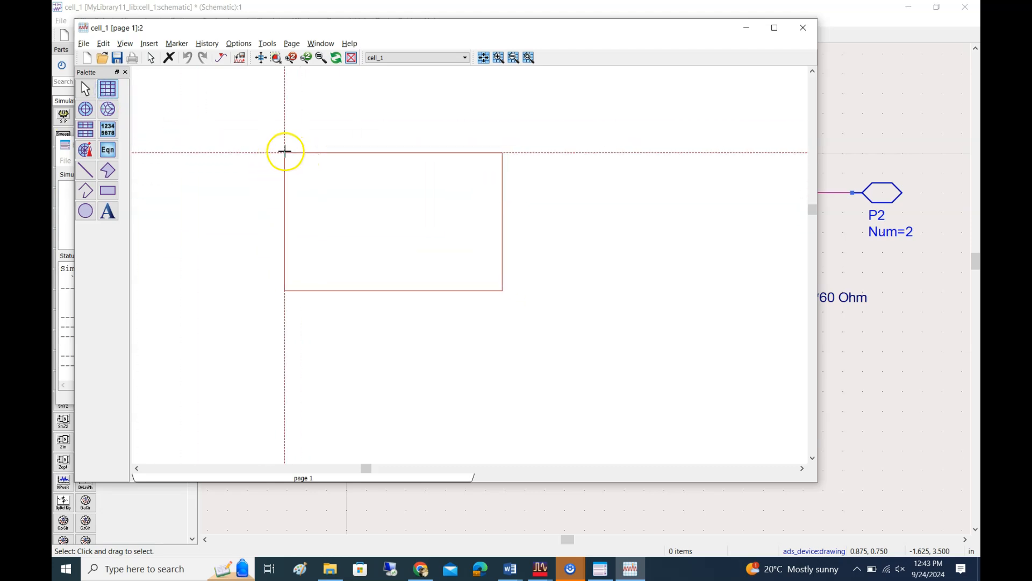
click(300, 138)
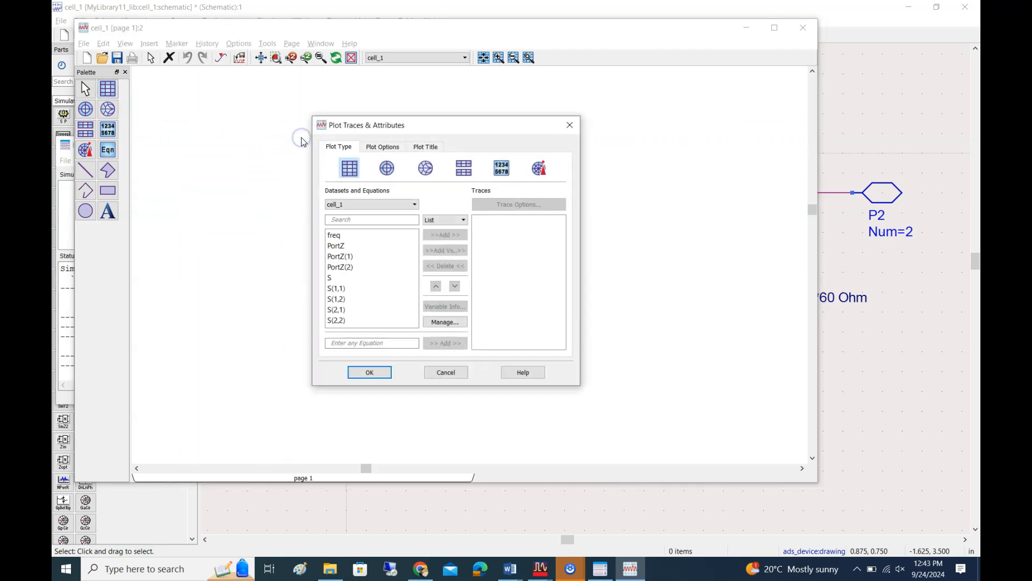
click(354, 290)
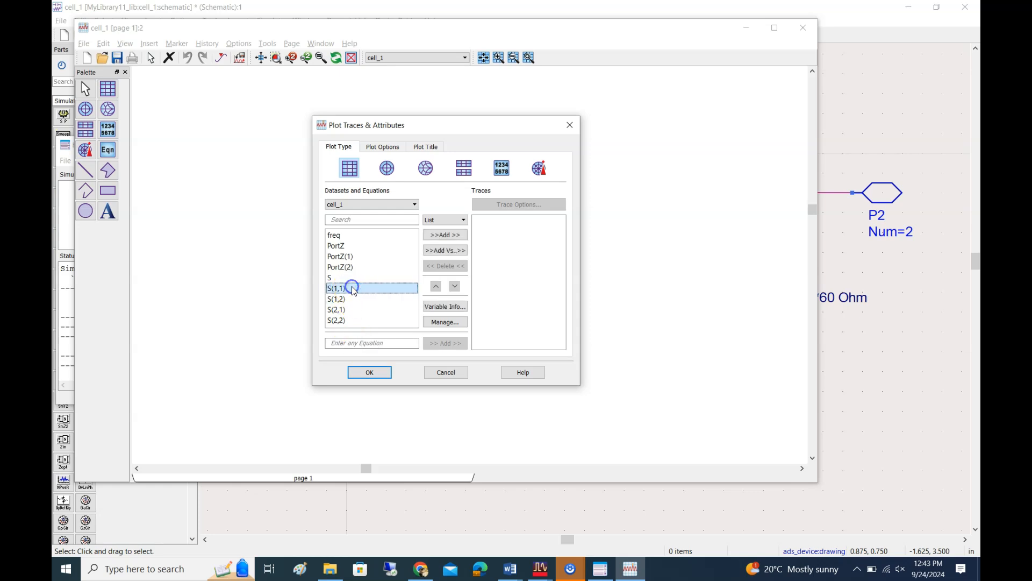
ctrl+click(347, 310)
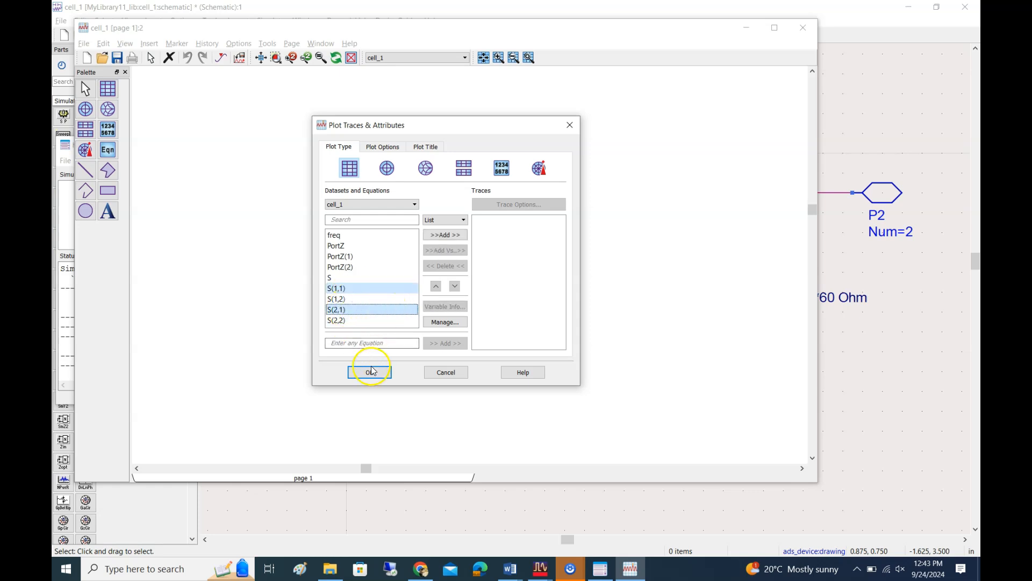
click(445, 235)
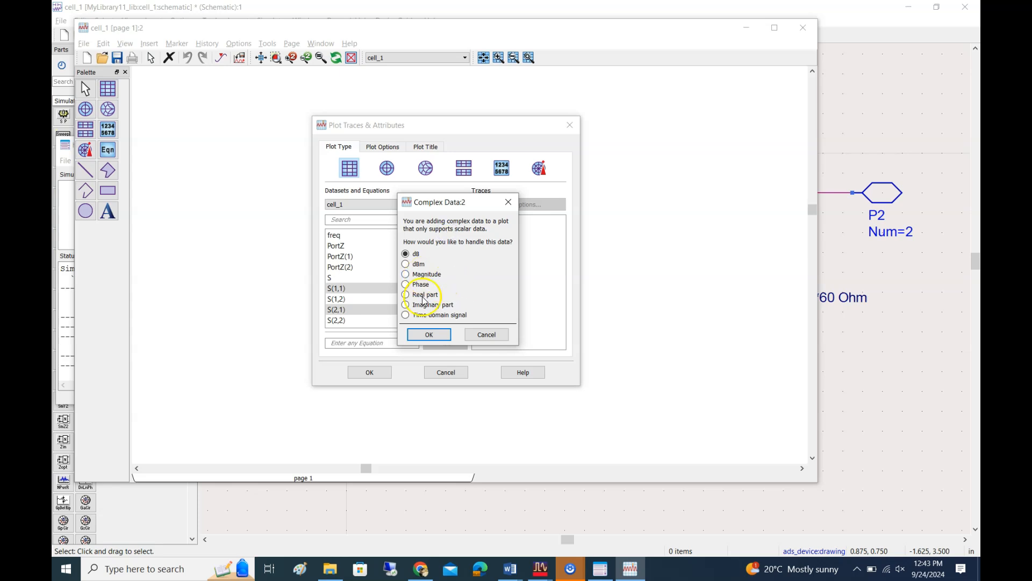
click(430, 334)
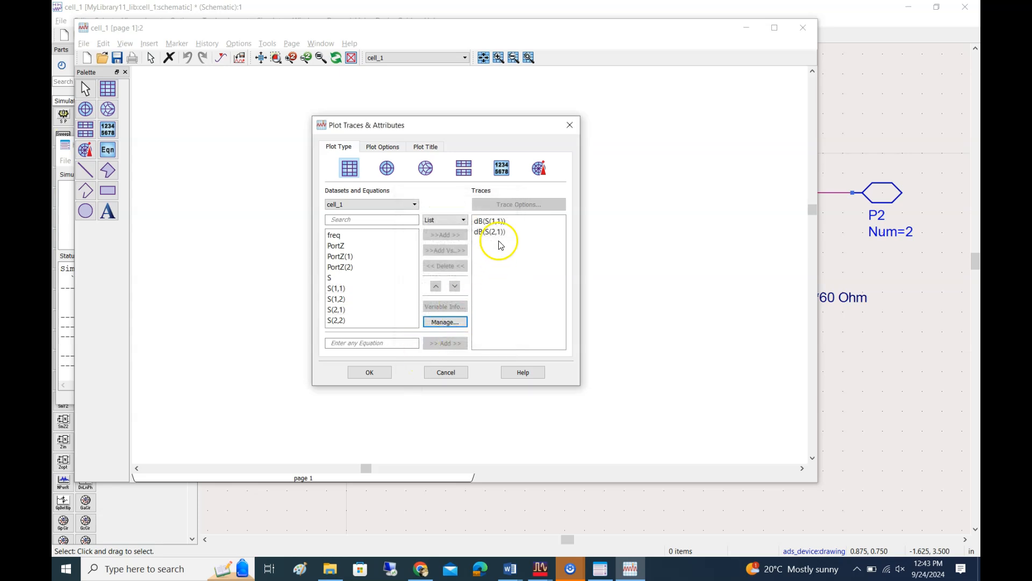
click(370, 373)
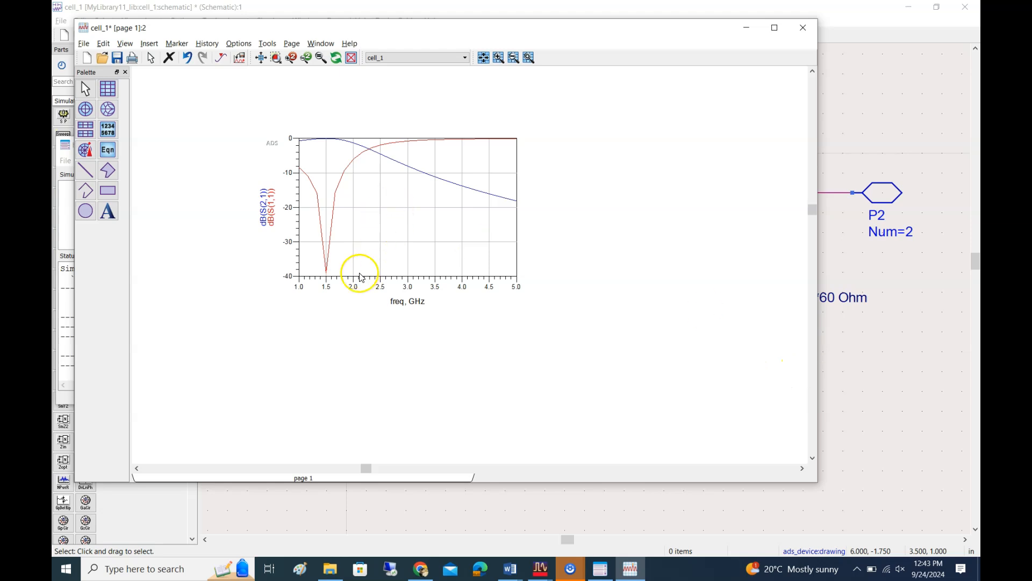
Compare the simulated S11 and S21 curves with the network response in the Smith Chart Utility
mouse_move(329, 280)
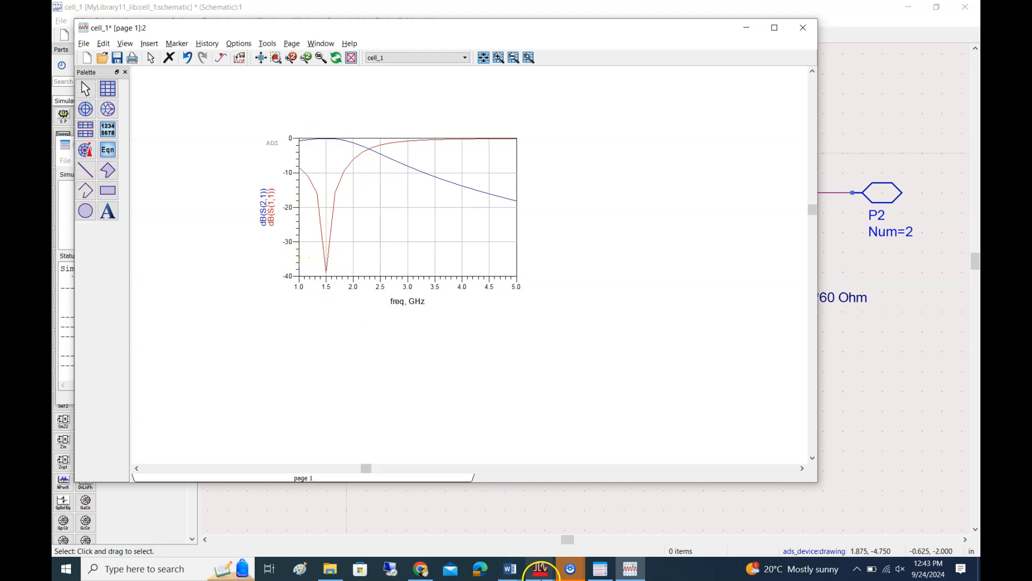
mouse_move(545, 574)
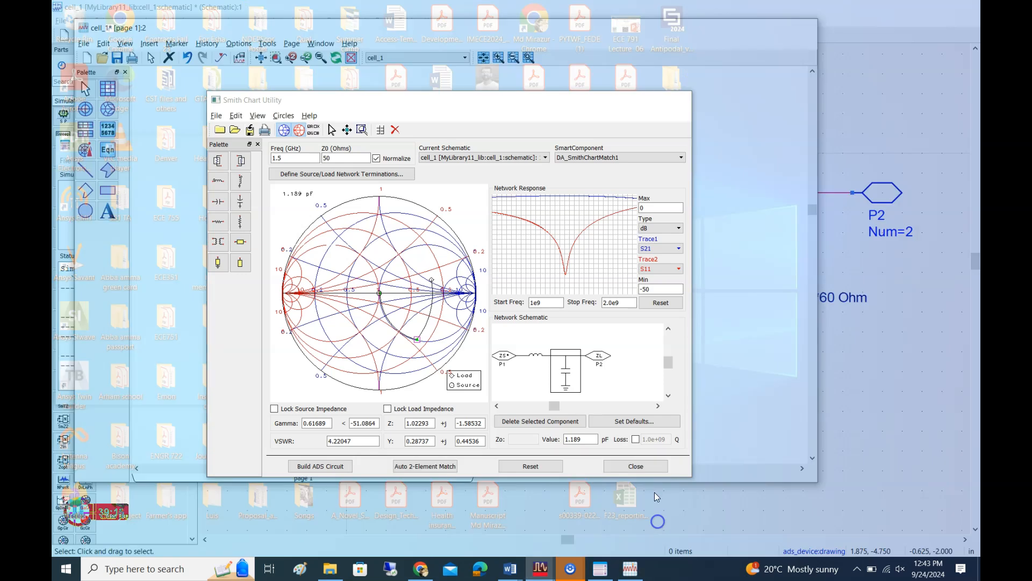
click(655, 514)
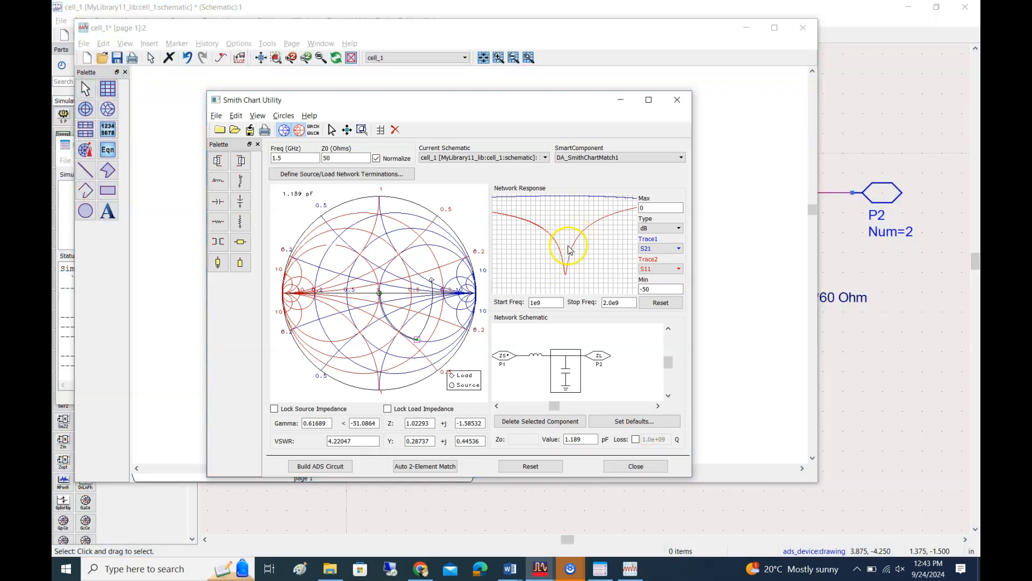
key(alt+Tab)
key(alt+Tab)
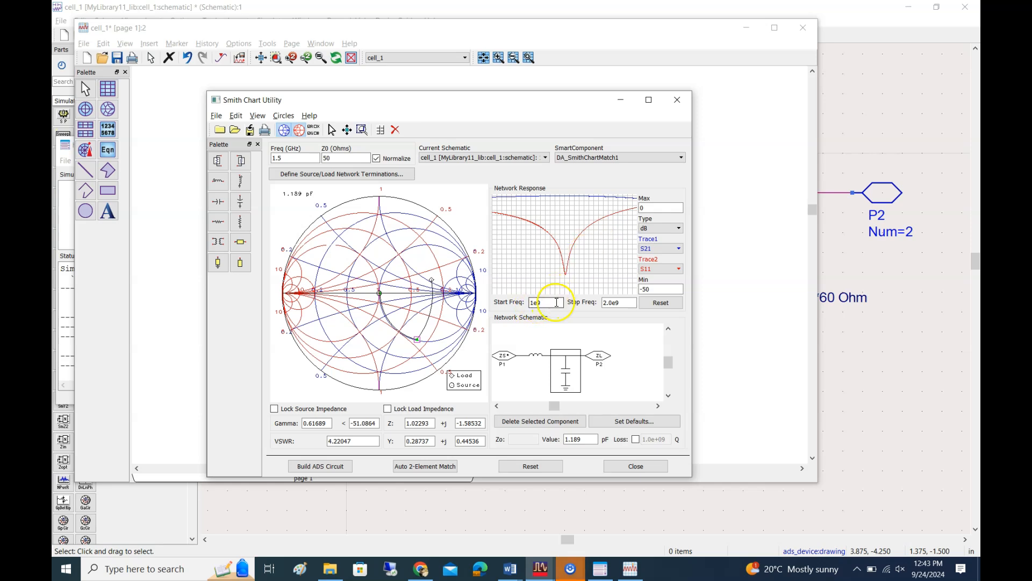
key(alt+Tab)
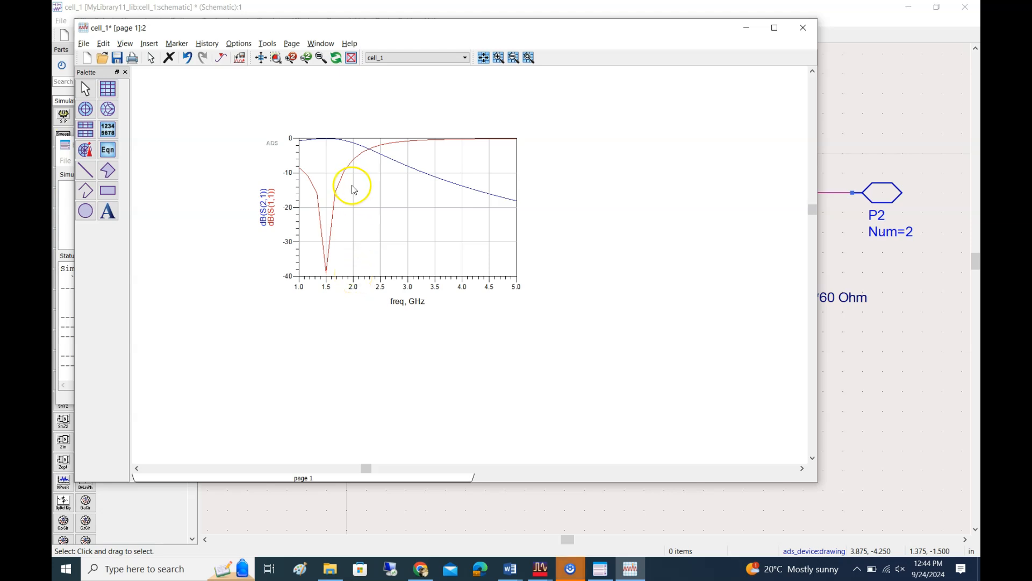
key(alt+Tab)
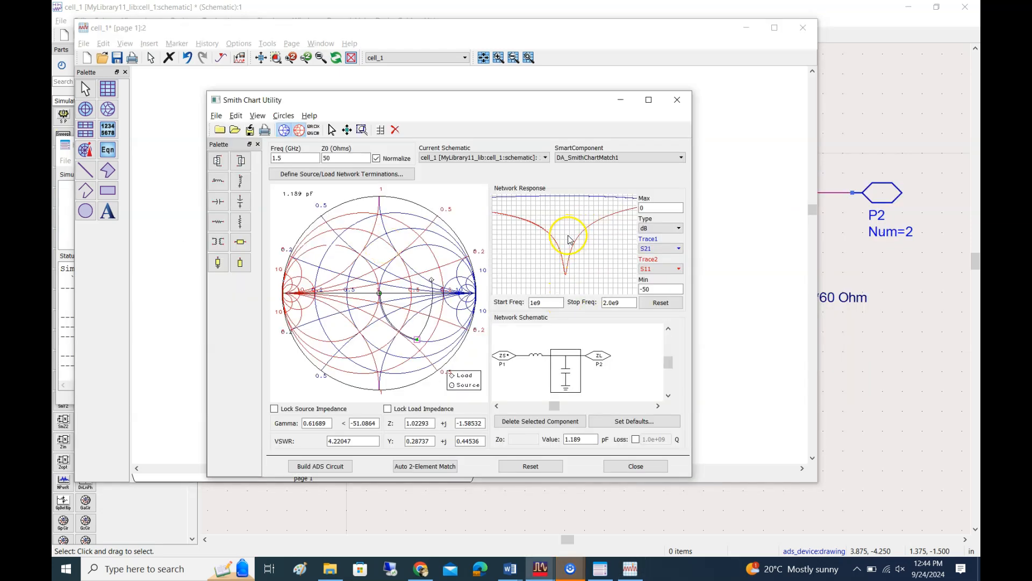
key(alt+Tab)
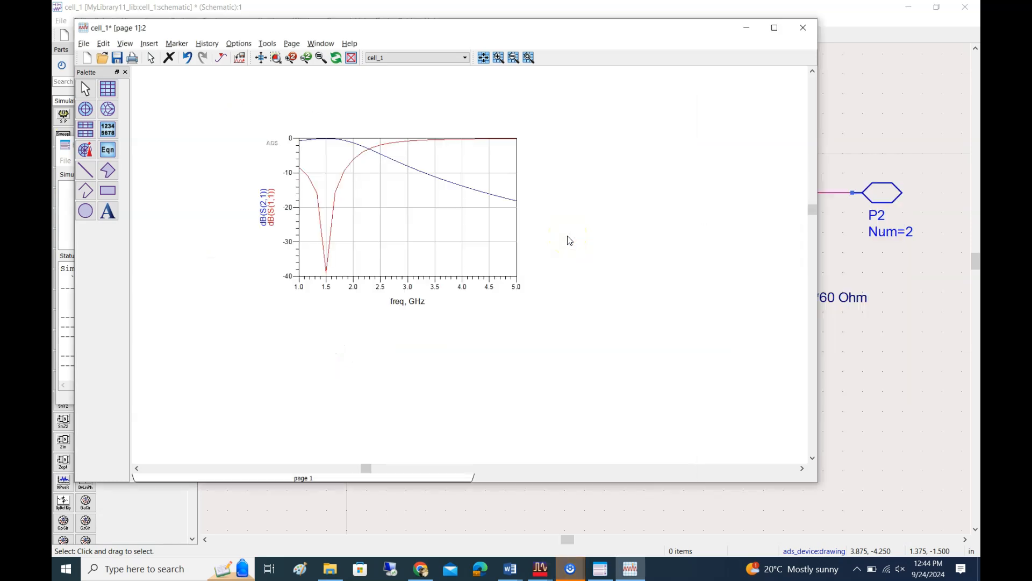
Return to the schematic, and switch to the ECE351 Lab5 Manual in Word to read question 2 on the open circuit stub
click(933, 305)
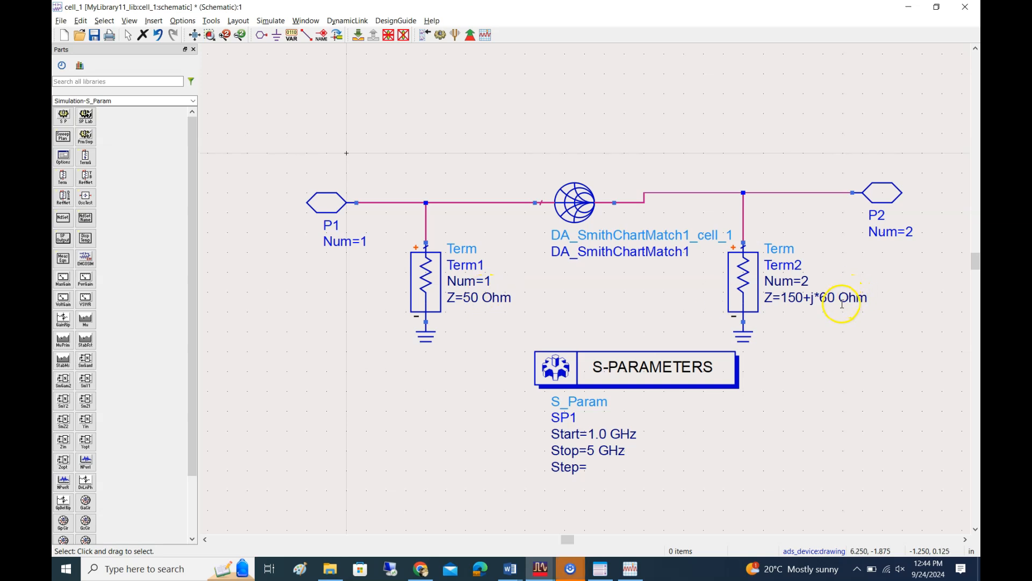
click(549, 576)
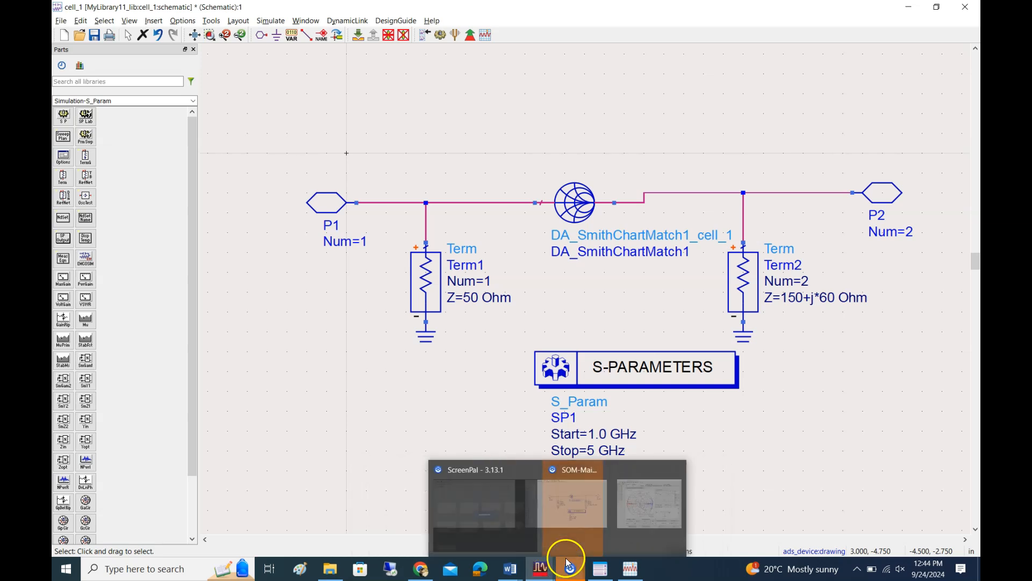
click(512, 576)
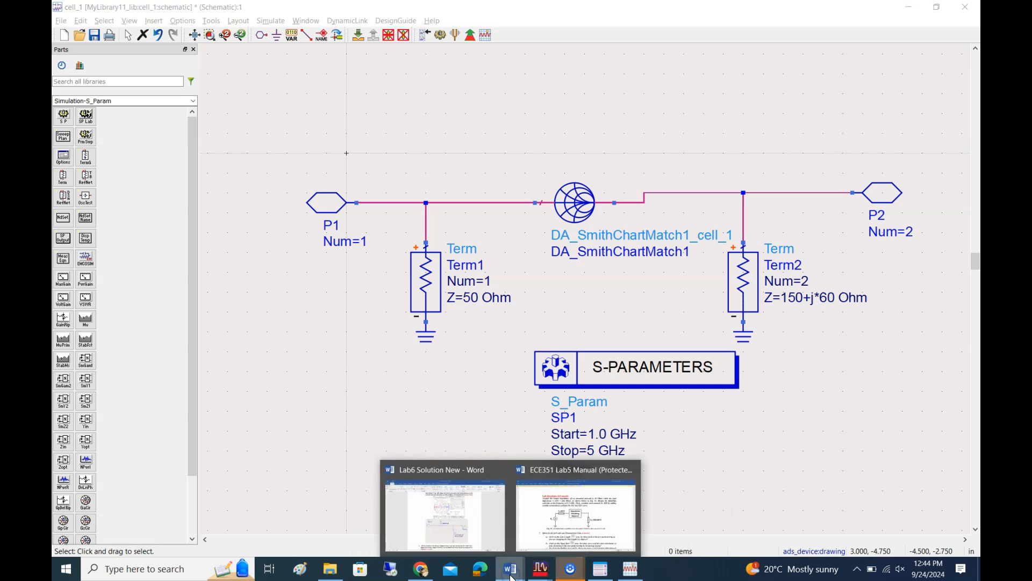
click(561, 517)
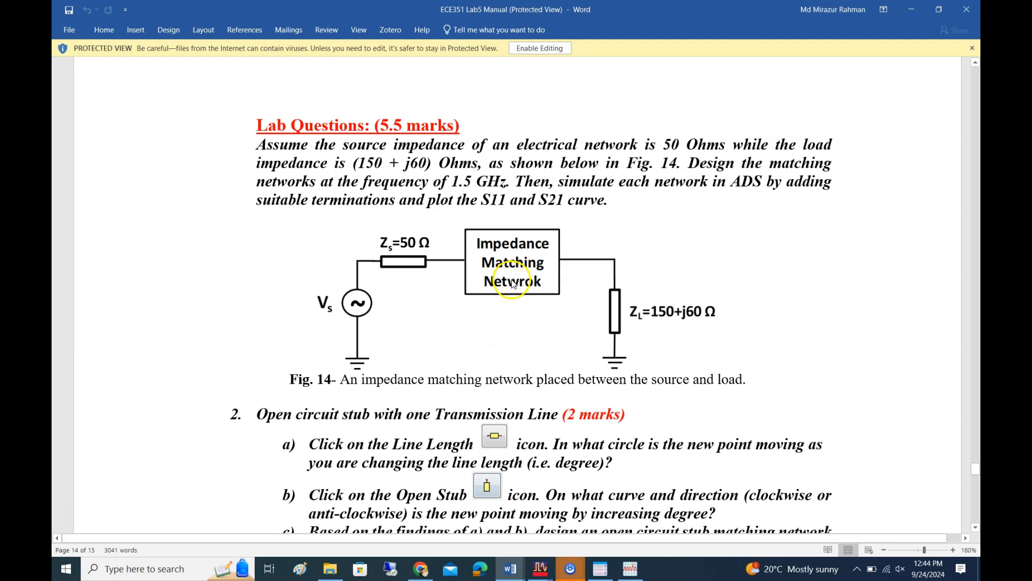
scroll(355, 360, down, 1)
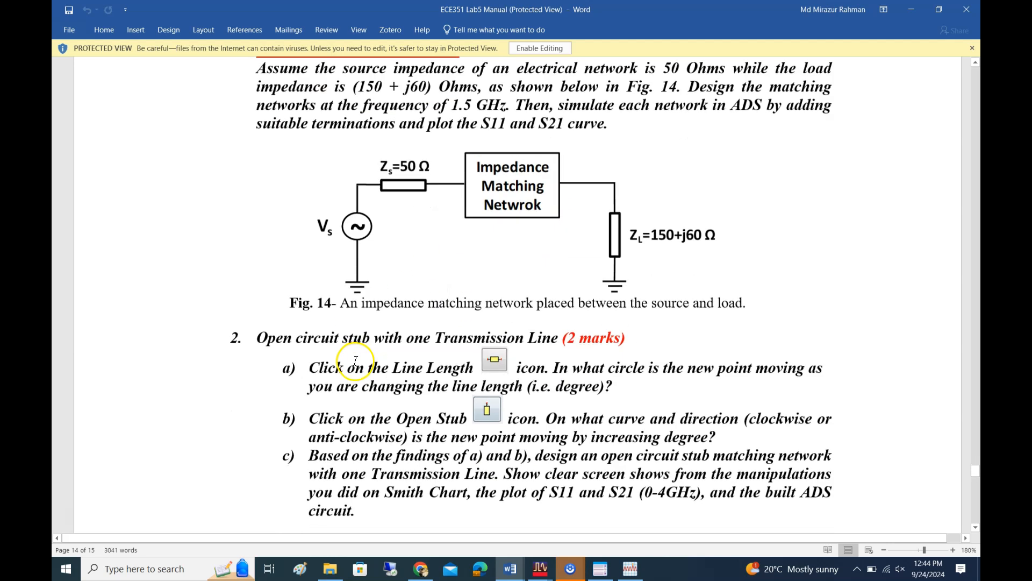
scroll(366, 366, up, 1)
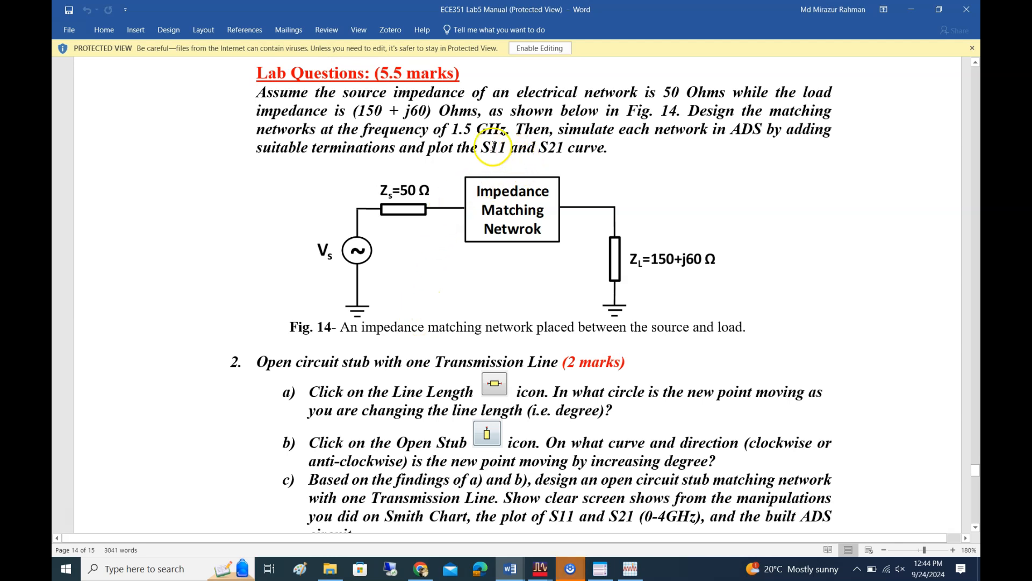
scroll(376, 344, down, 1)
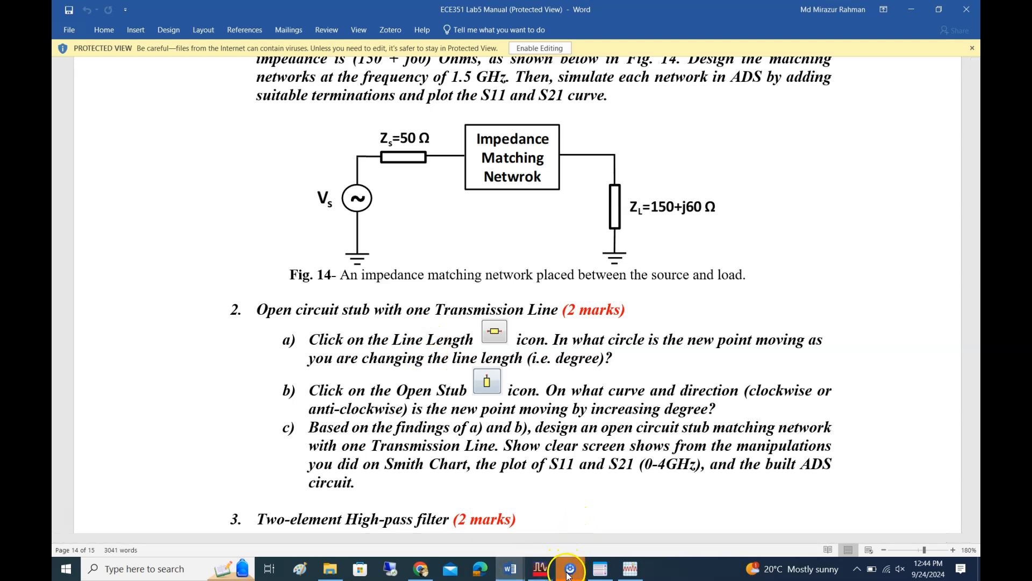
Scroll the manual back to the lab question's impedance specification and switch to the Smith Chart Utility
click(541, 571)
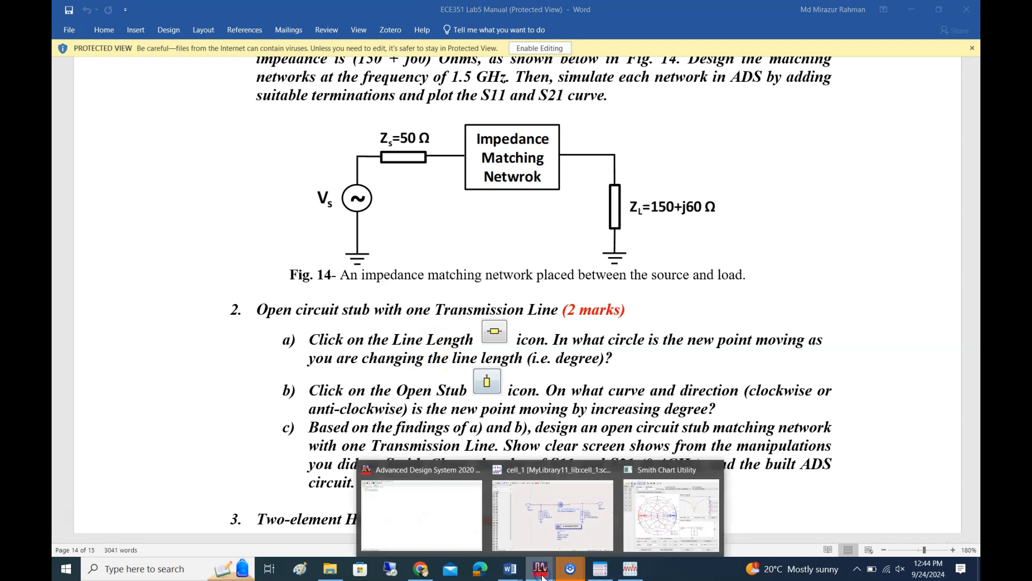
scroll(653, 260, up, 1)
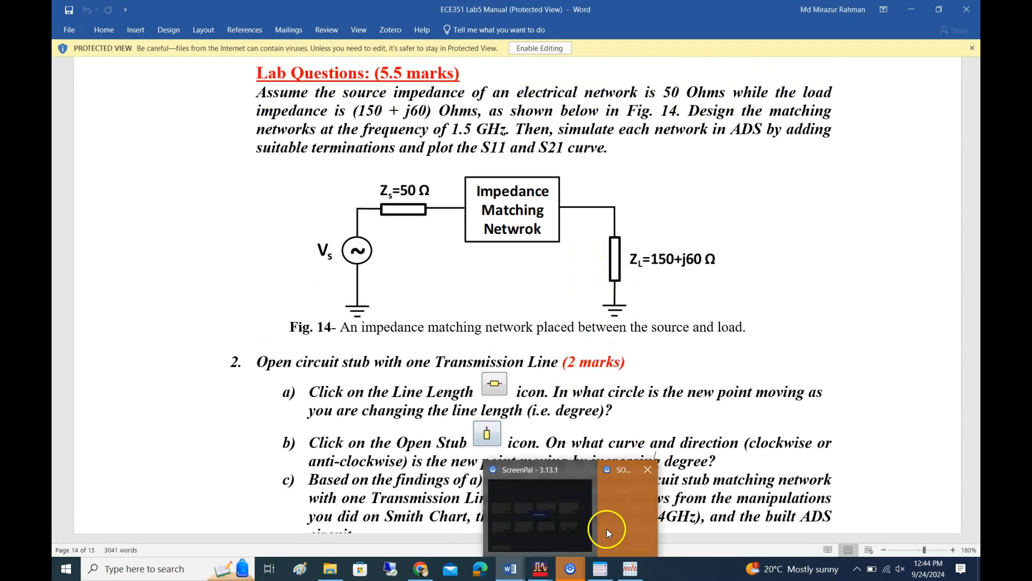
click(541, 569)
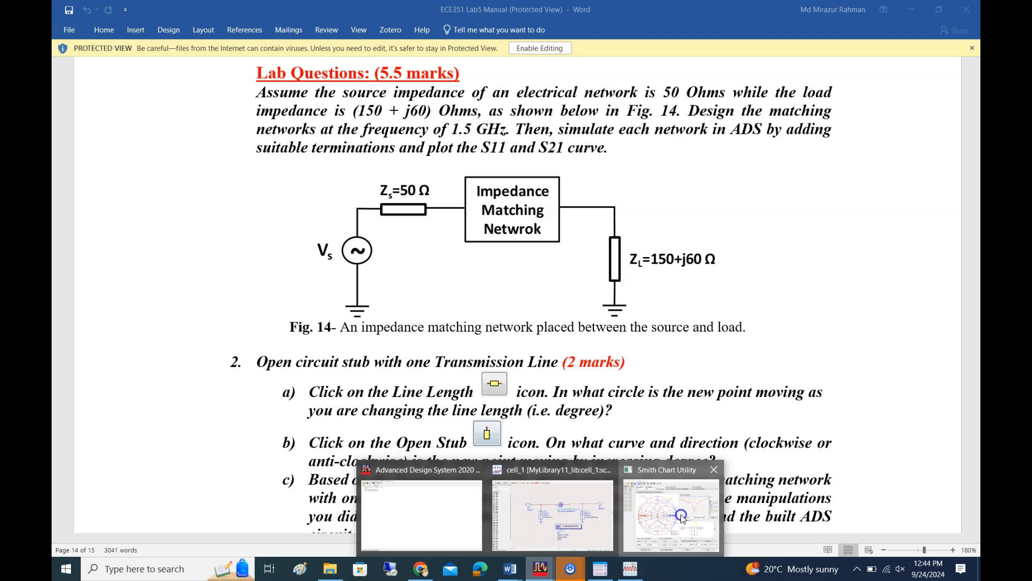
click(682, 517)
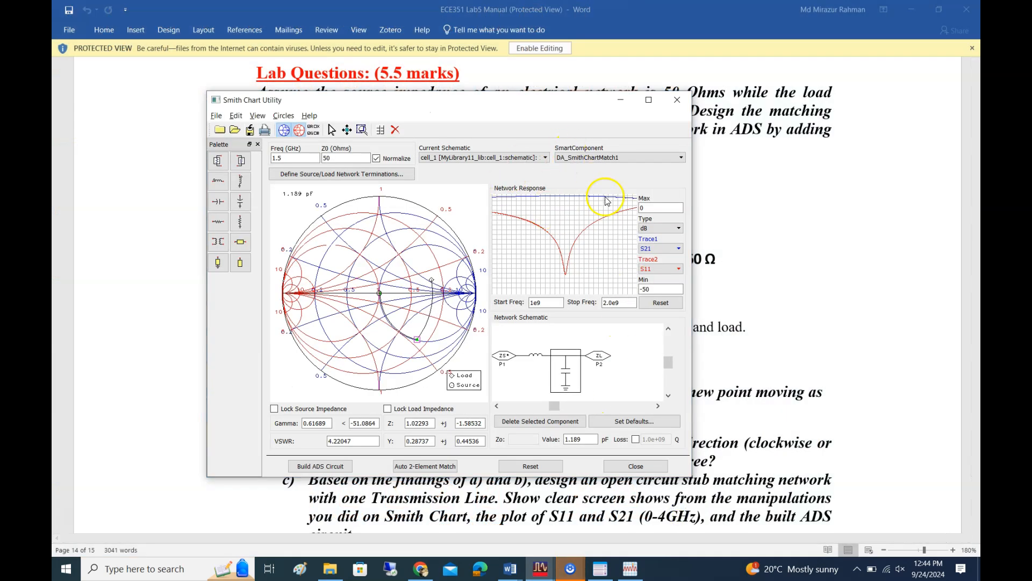
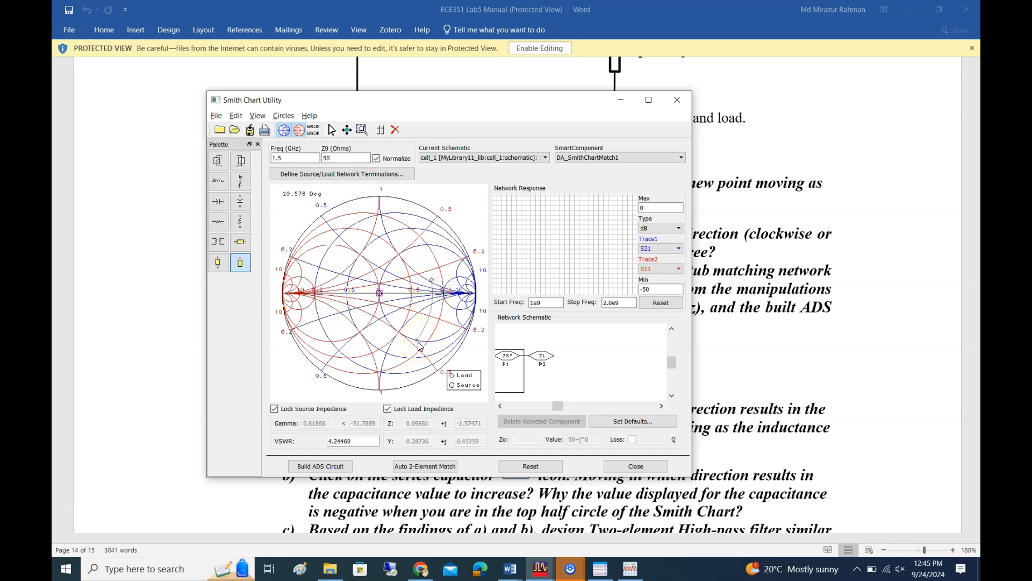
Place a trial open stub of about 29.6 degrees from the load point on the Smith chart
click(238, 262)
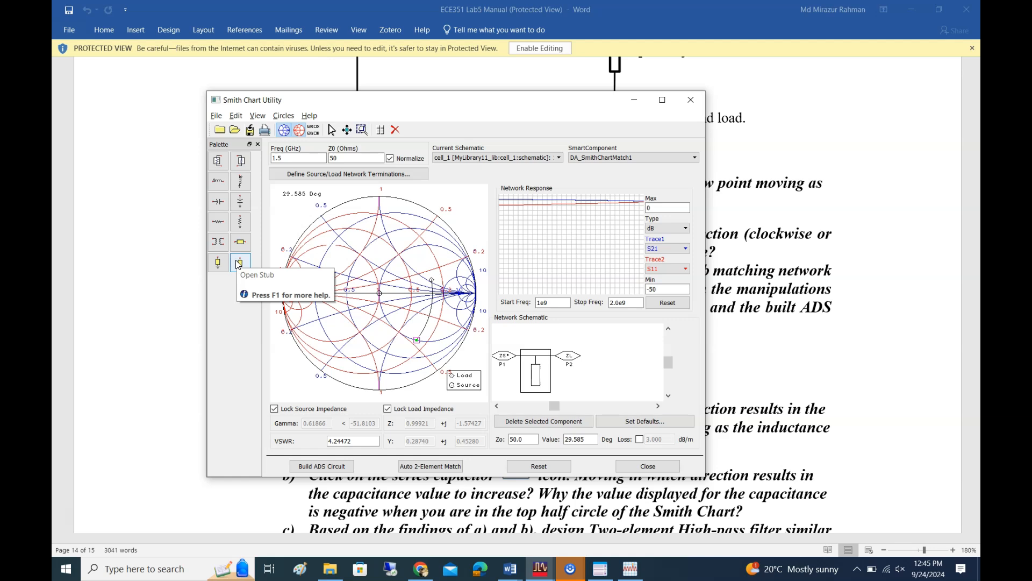
click(241, 246)
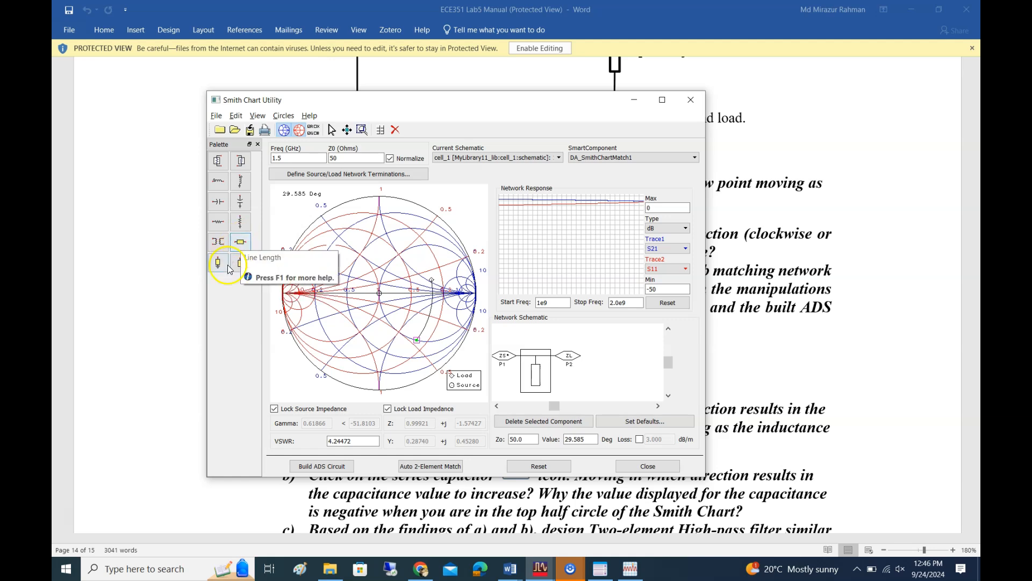
click(243, 239)
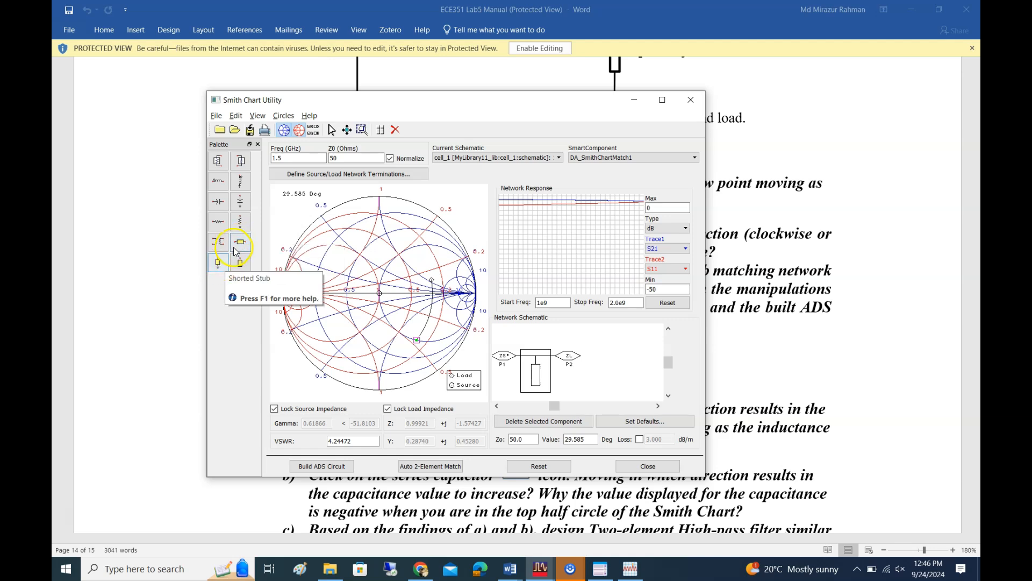
Reread the line length and open stub parts of question 2 and find the matching elements in the Smith Chart palette
drag(583, 106, 508, 377)
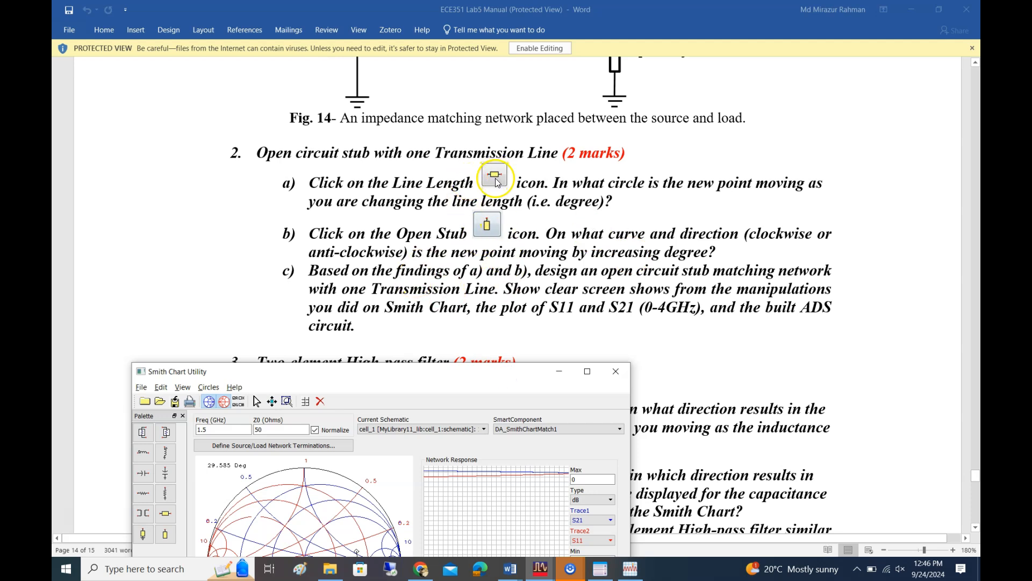
drag(459, 372, 636, 79)
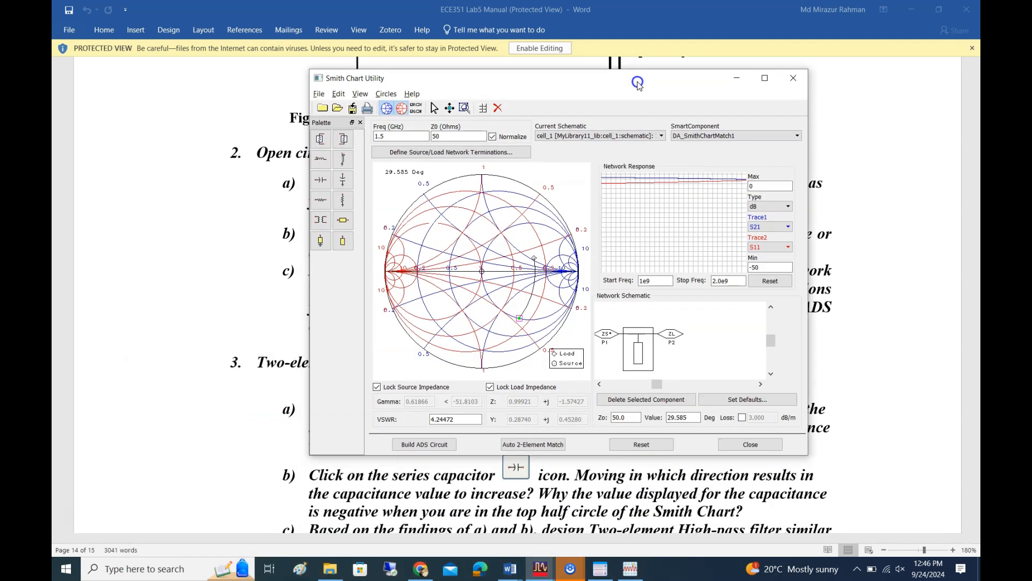
click(340, 226)
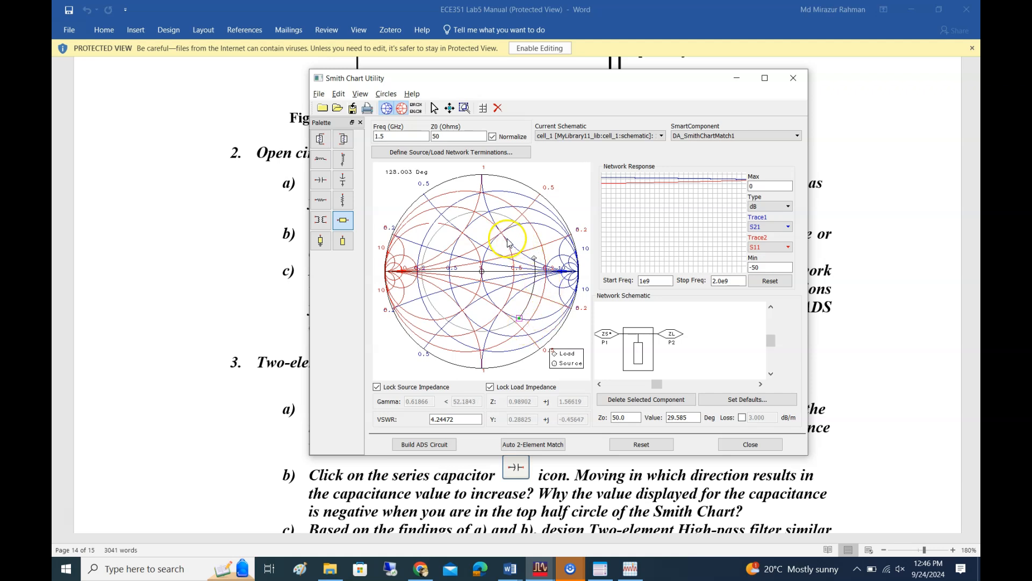
click(321, 243)
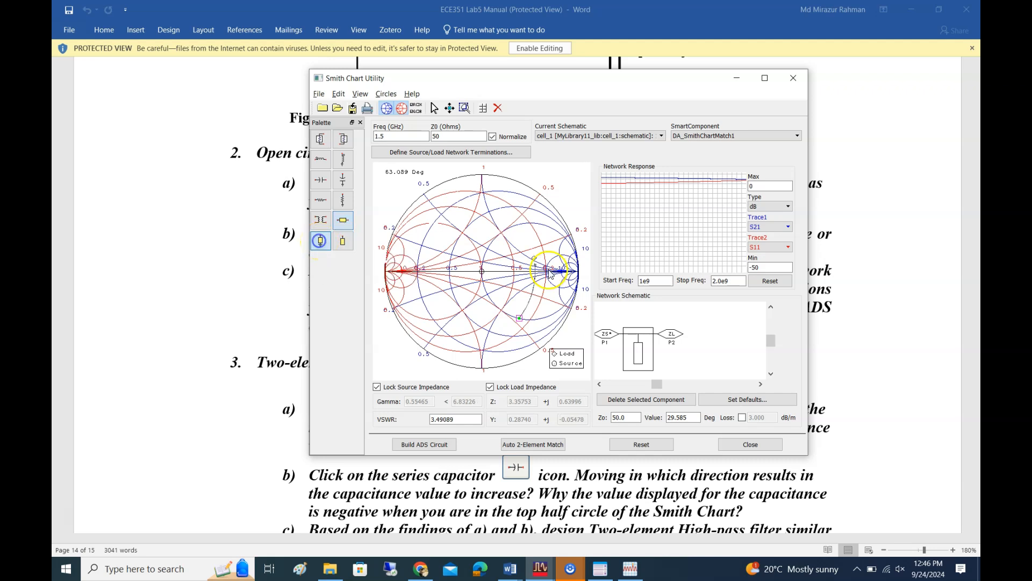
click(539, 317)
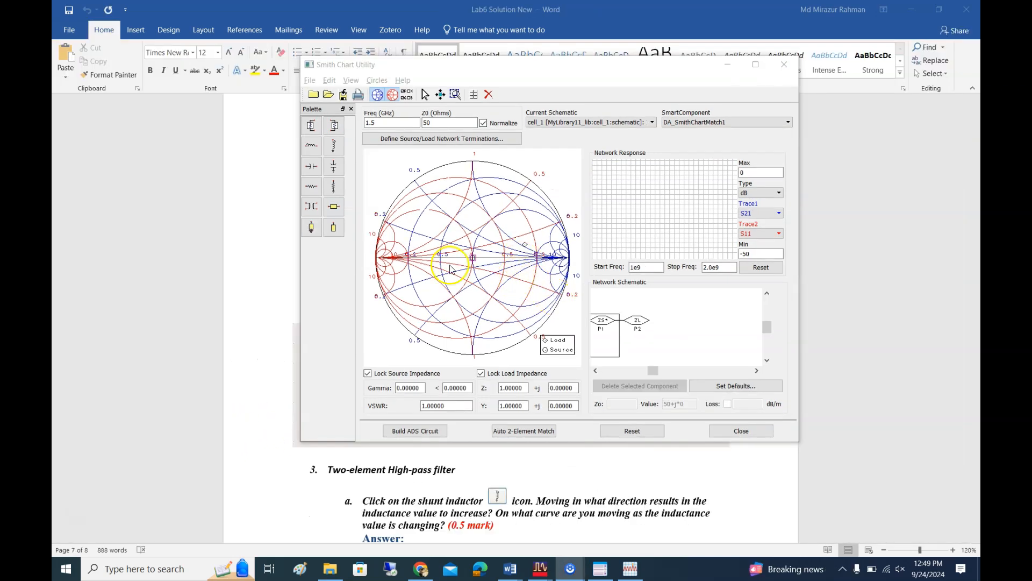
Add a series transmission line of about 34.8 degrees from the load point, moving clockwise on the Smith chart
click(335, 208)
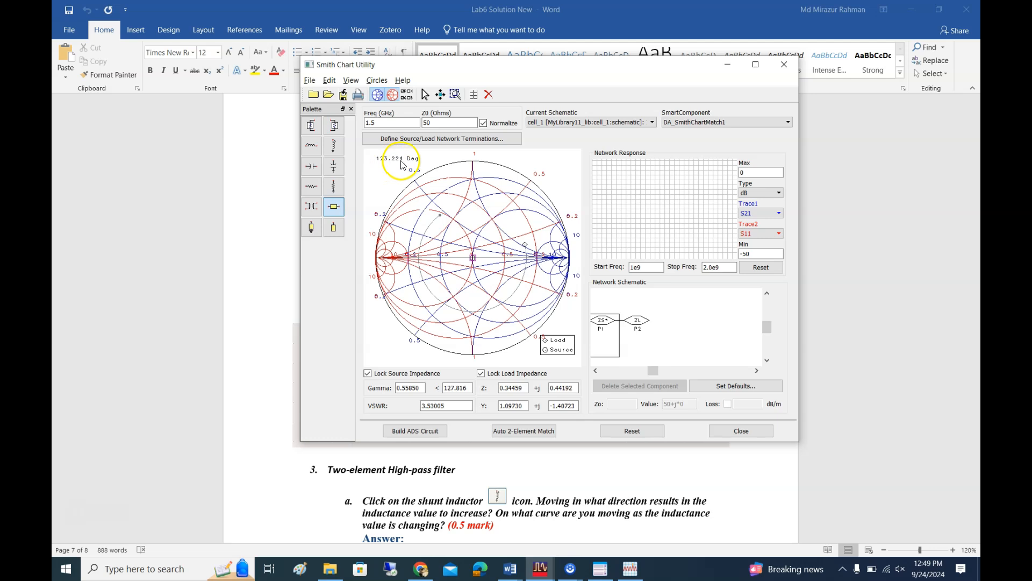
click(525, 245)
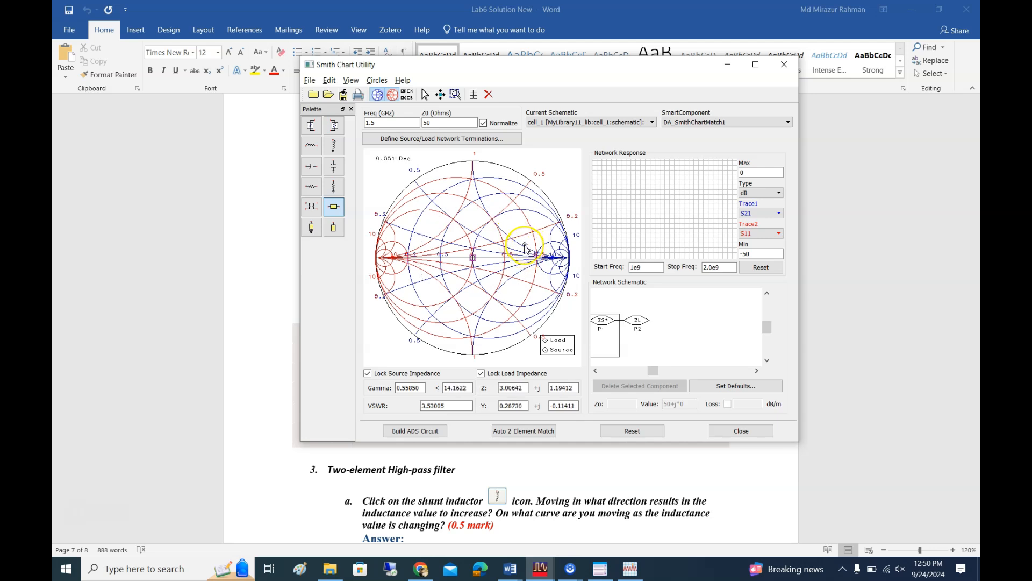
mouse_move(526, 260)
mouse_down()
mouse_move(514, 267)
mouse_move(515, 309)
mouse_move(452, 307)
mouse_move(506, 311)
mouse_up()
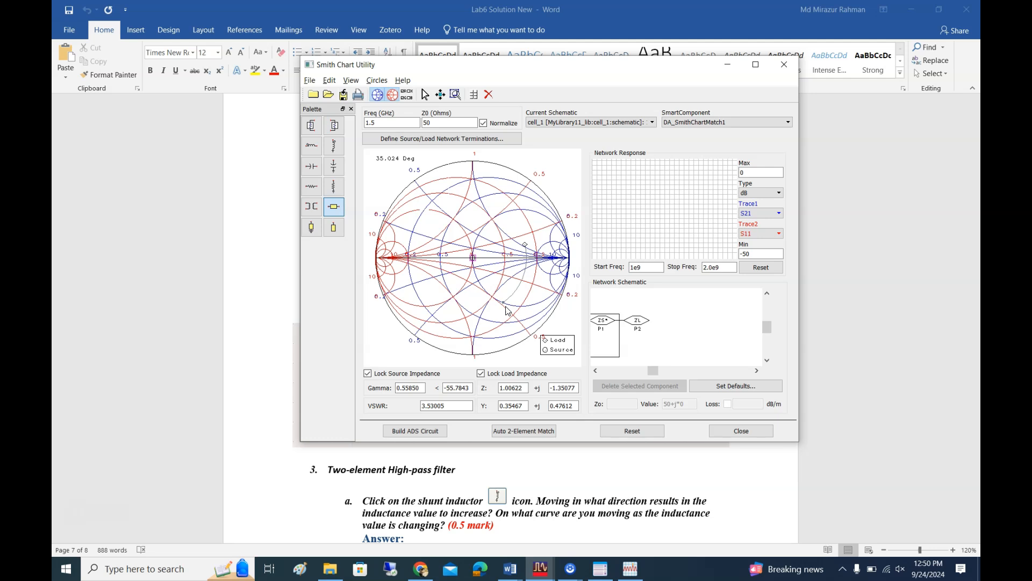
drag(507, 308, 334, 230)
click(332, 233)
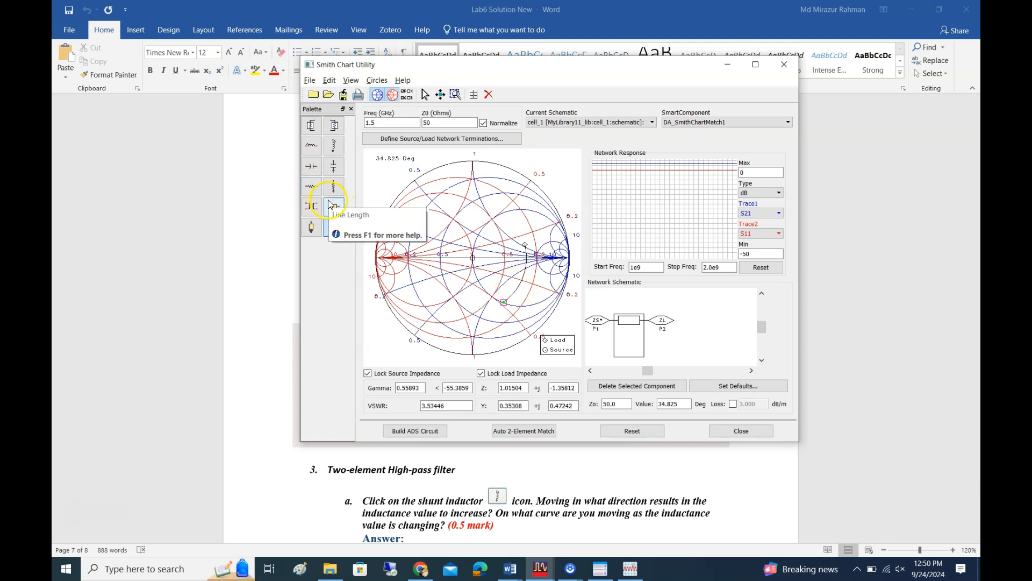
Lengthen the series line to about 69.17 degrees so its end point lies on the unit conductance circle
click(337, 220)
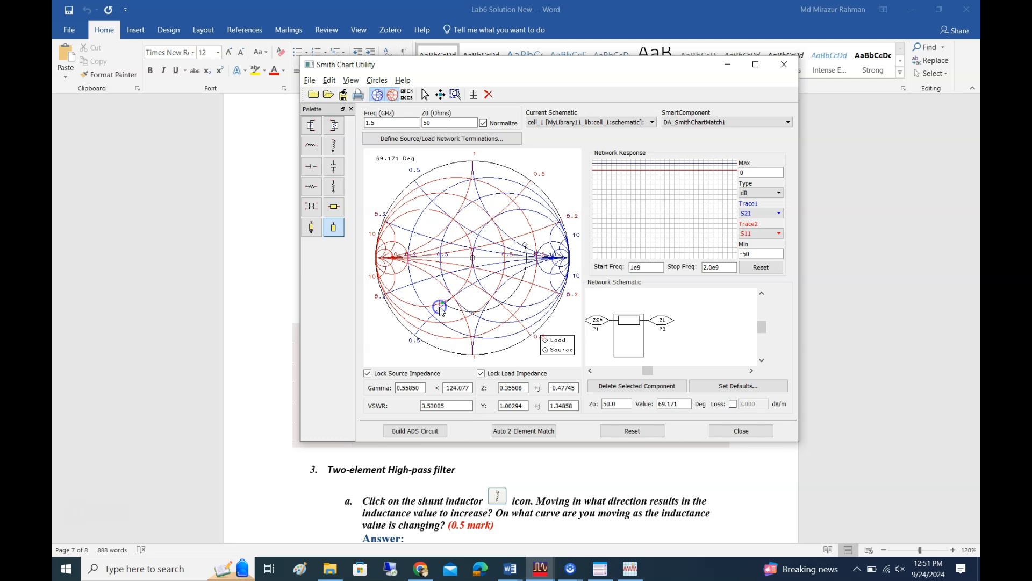
click(448, 300)
click(500, 266)
click(450, 302)
click(329, 228)
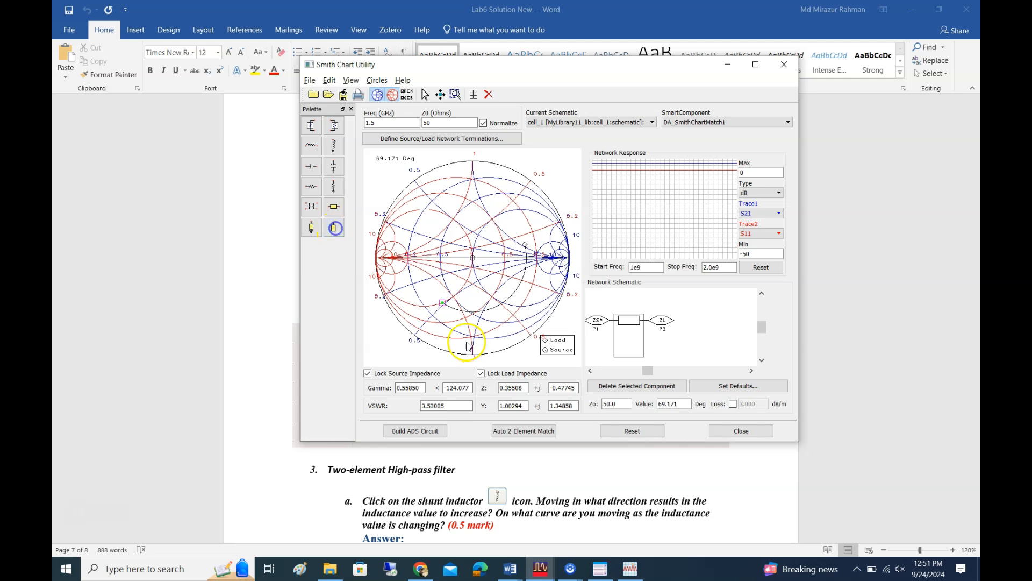
Start an open stub from the line's end point, comparing its path on the chart with that of Line Length
click(333, 228)
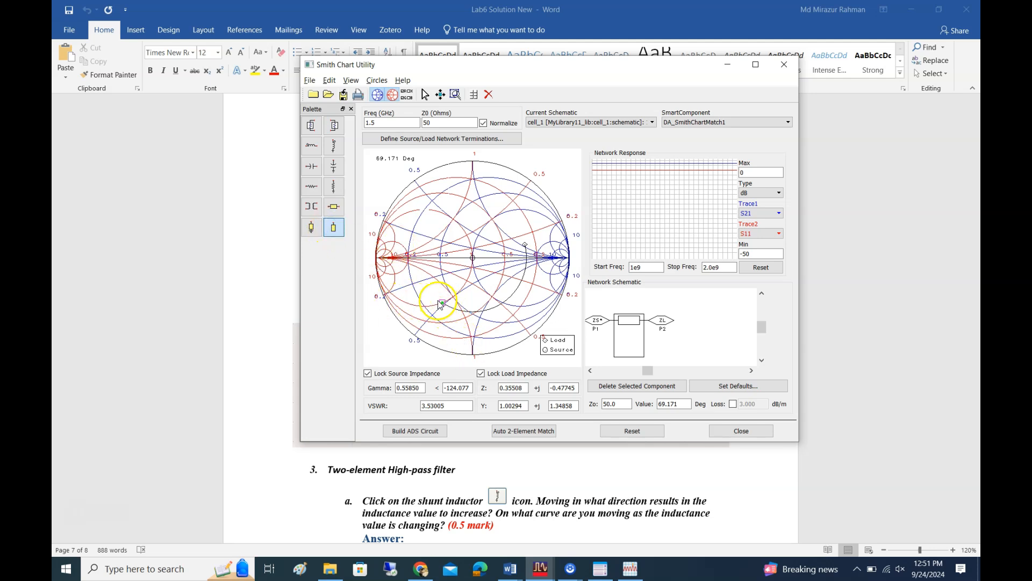
click(334, 207)
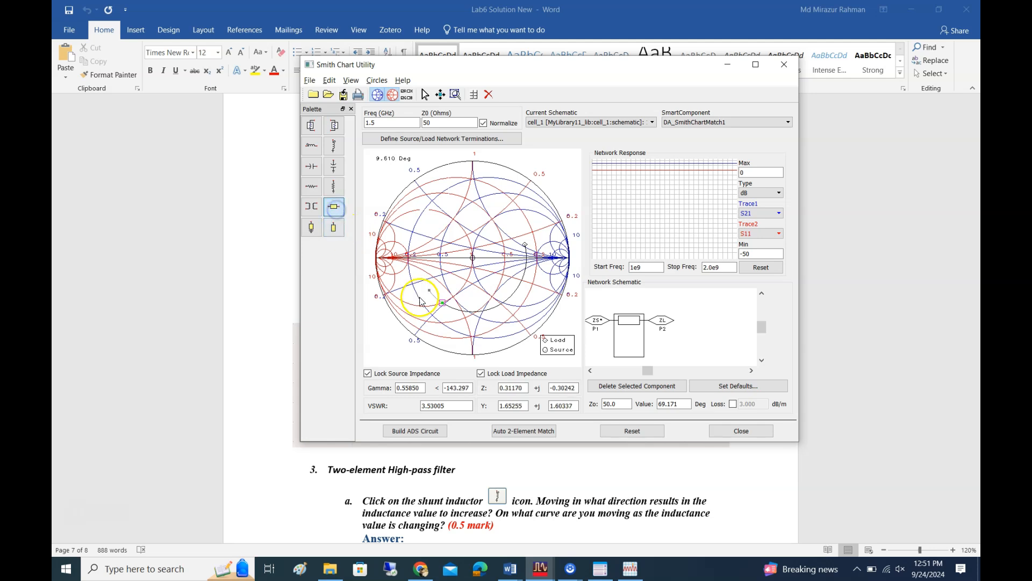
click(338, 228)
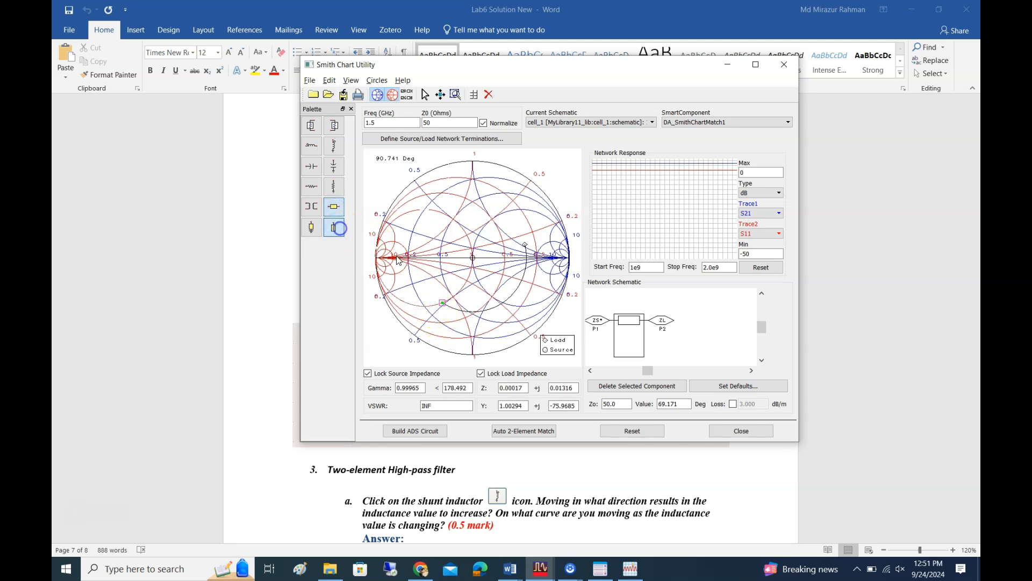